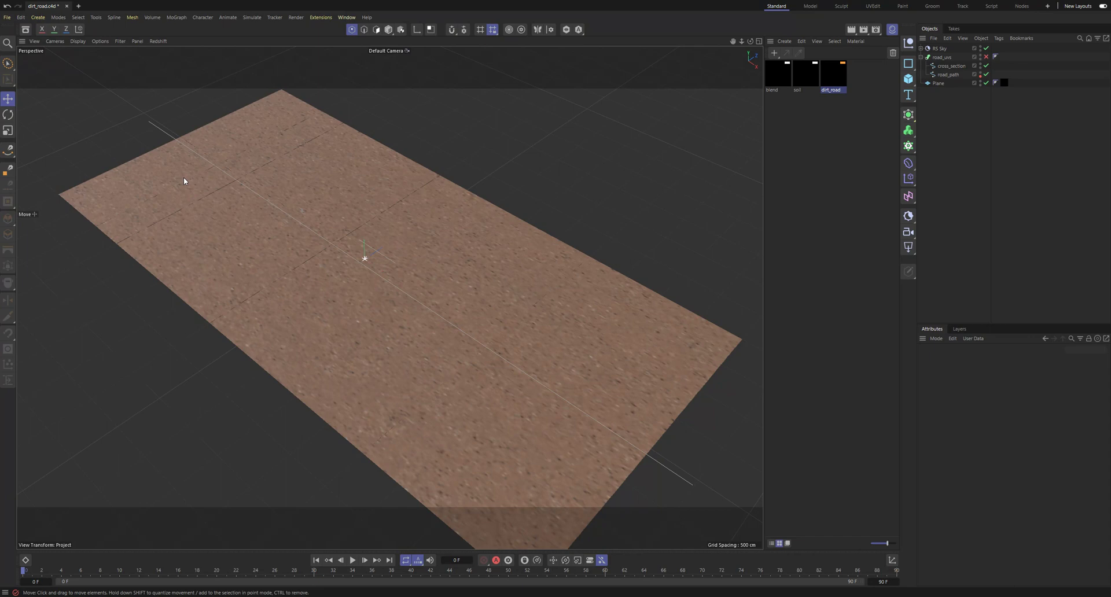
click(151, 125)
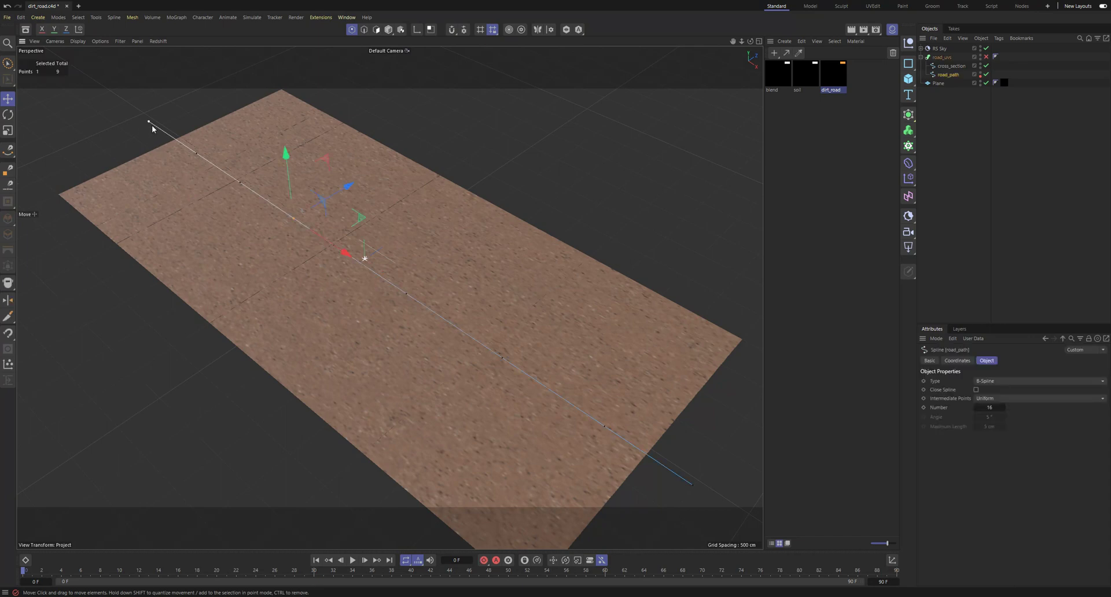
drag(196, 154, 294, 113)
key(ctrl+z)
click(571, 164)
Enable the road_uvs sweep object so the flat road strip is generated along the path.
click(942, 56)
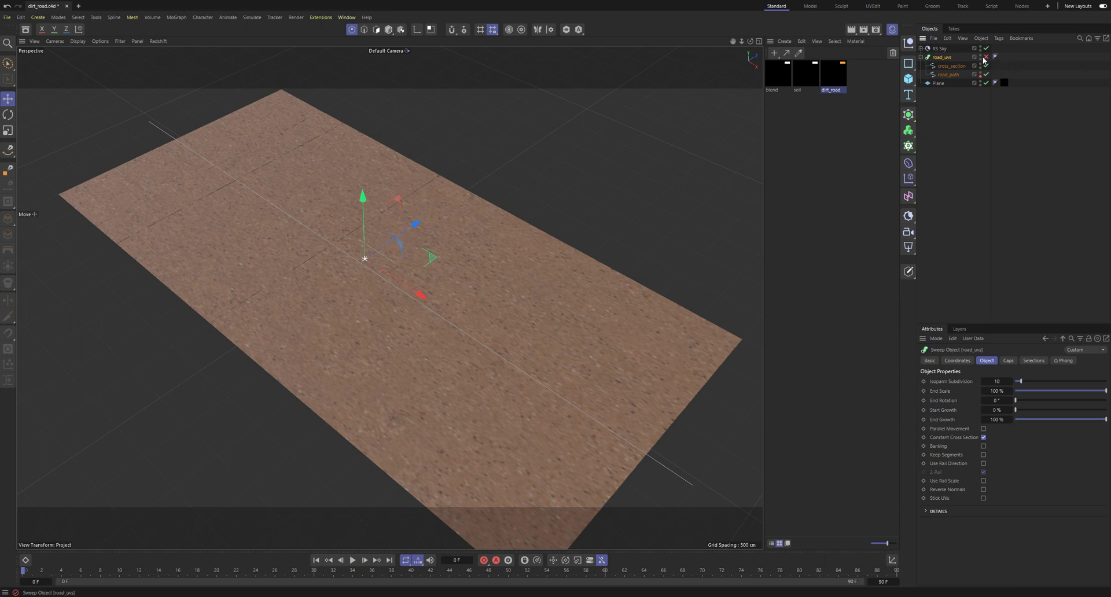
click(986, 57)
alt+drag(536, 238, 452, 336)
alt+middle_drag(391, 275, 403, 295)
alt+drag(403, 296, 421, 273)
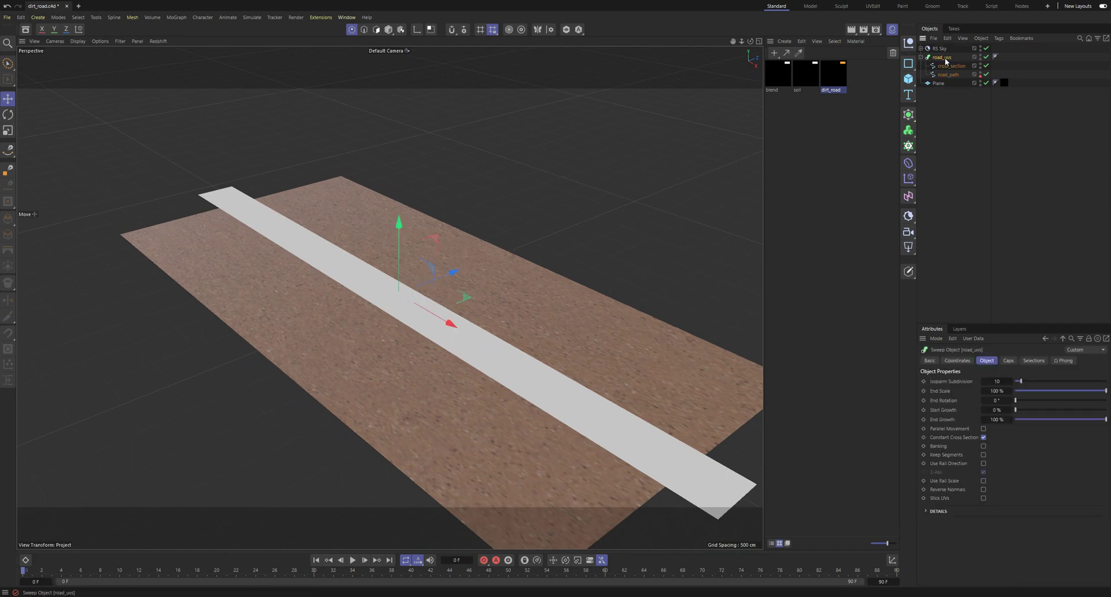
Add a Vertex Color tag to the road_uvs sweep object.
click(1000, 38)
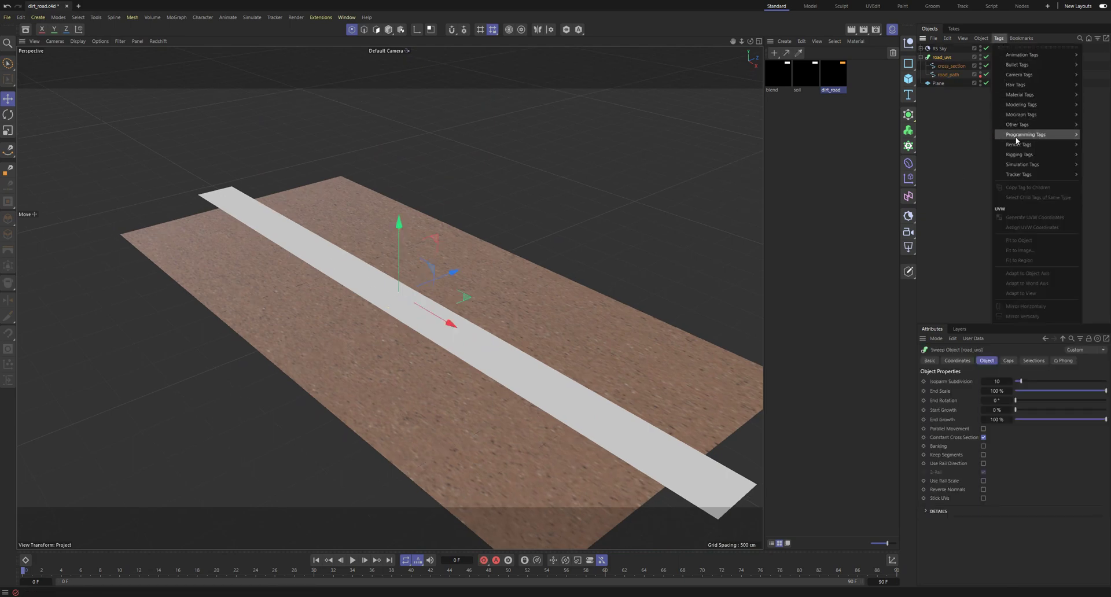
mouse_move(1017, 126)
click(952, 58)
click(999, 39)
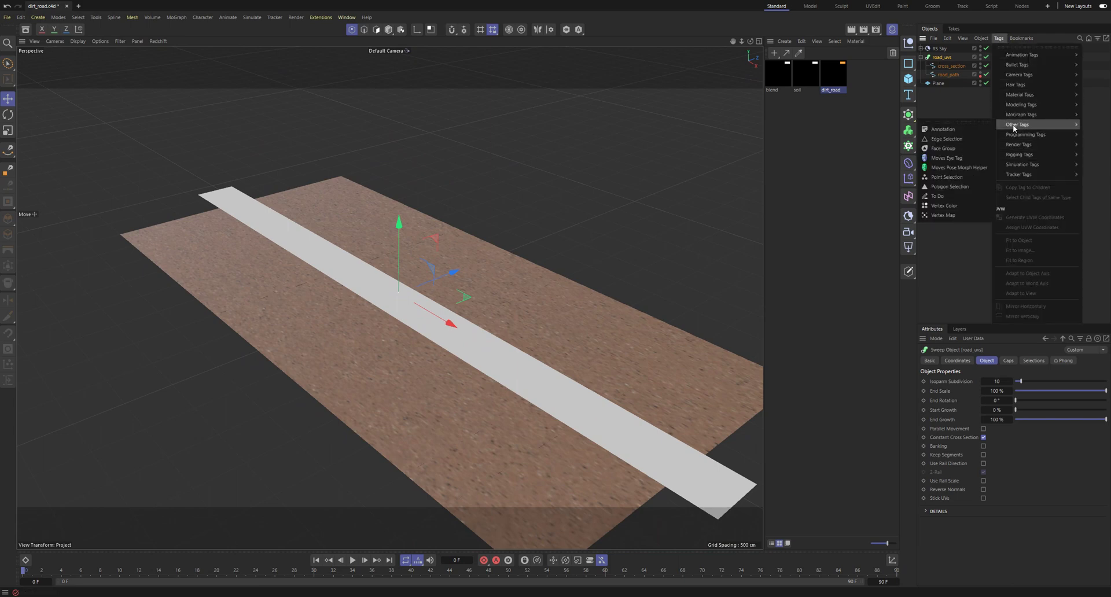
click(944, 206)
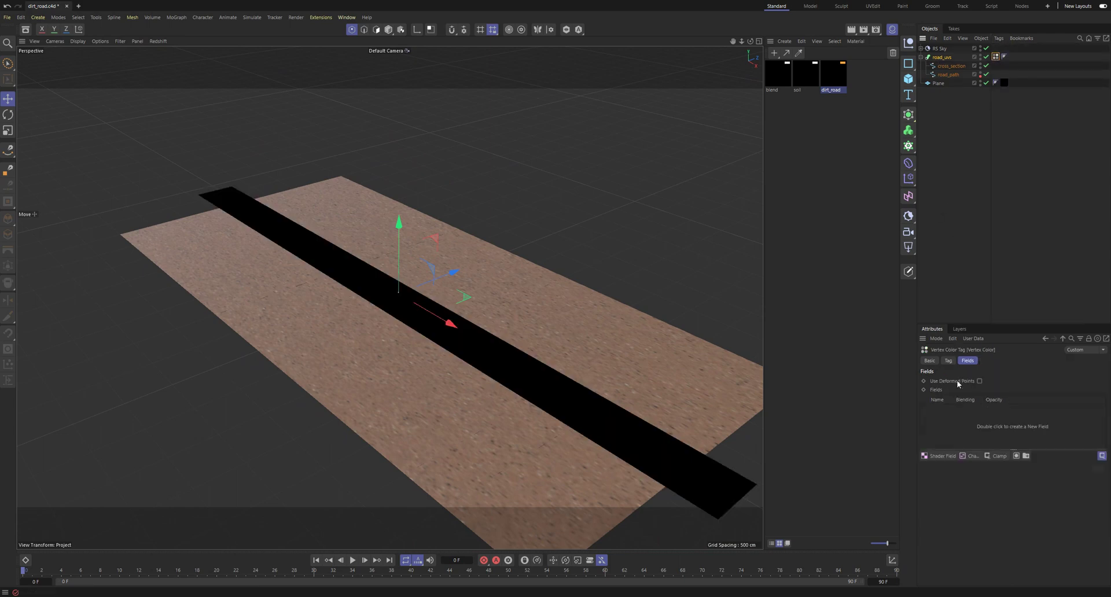
Add a Shader Field to the Vertex Color tag and name it "along".
click(939, 456)
double_click(947, 84)
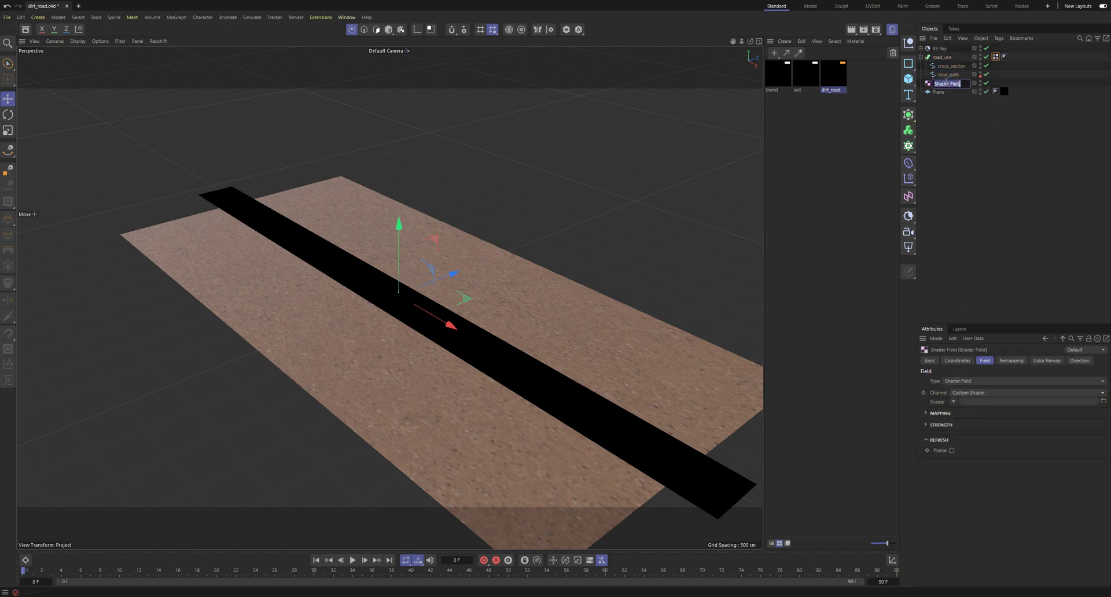
text(along)
key(Return)
Load a Gradient shader into the along field.
click(955, 402)
click(994, 264)
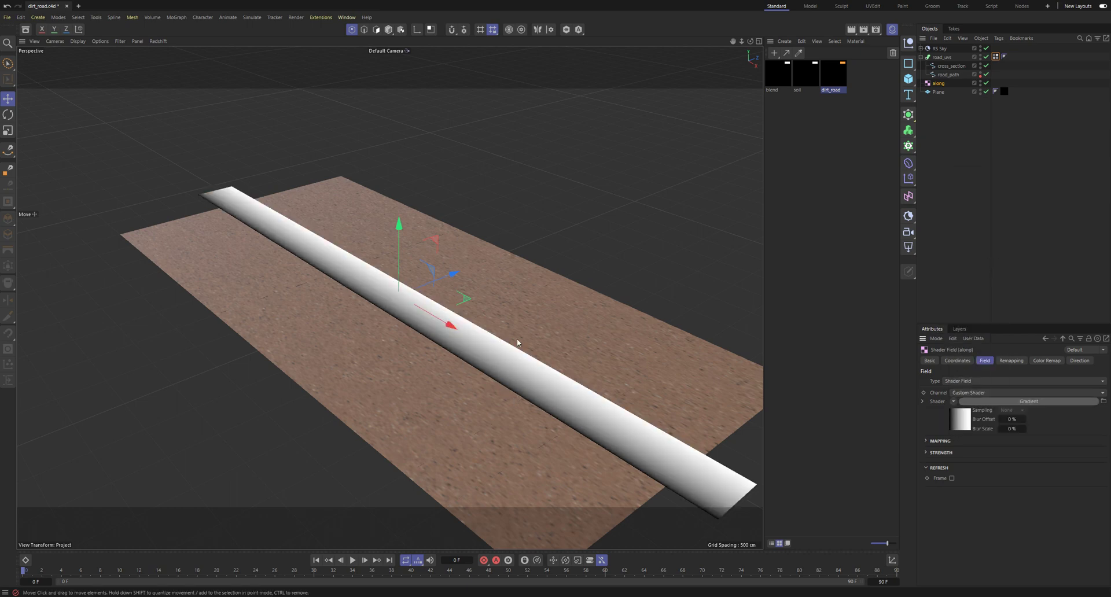
alt+drag(508, 381, 528, 415)
alt+middle_drag(527, 415, 494, 340)
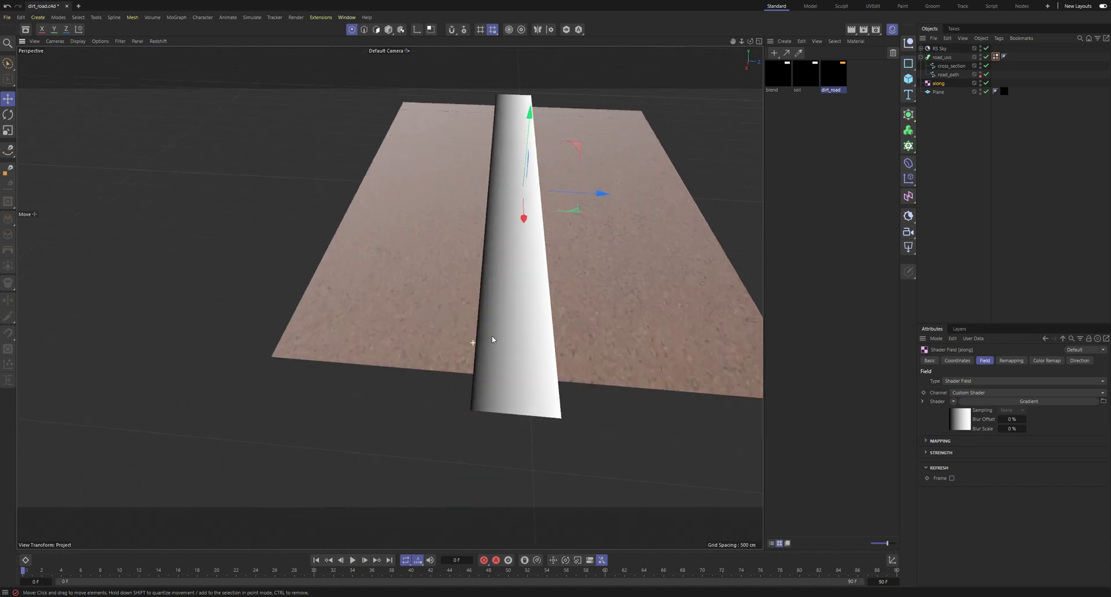
scroll(476, 342, up, 3)
Set the along field's gradient type to 2D - V so it runs down the length of the road strip.
click(970, 402)
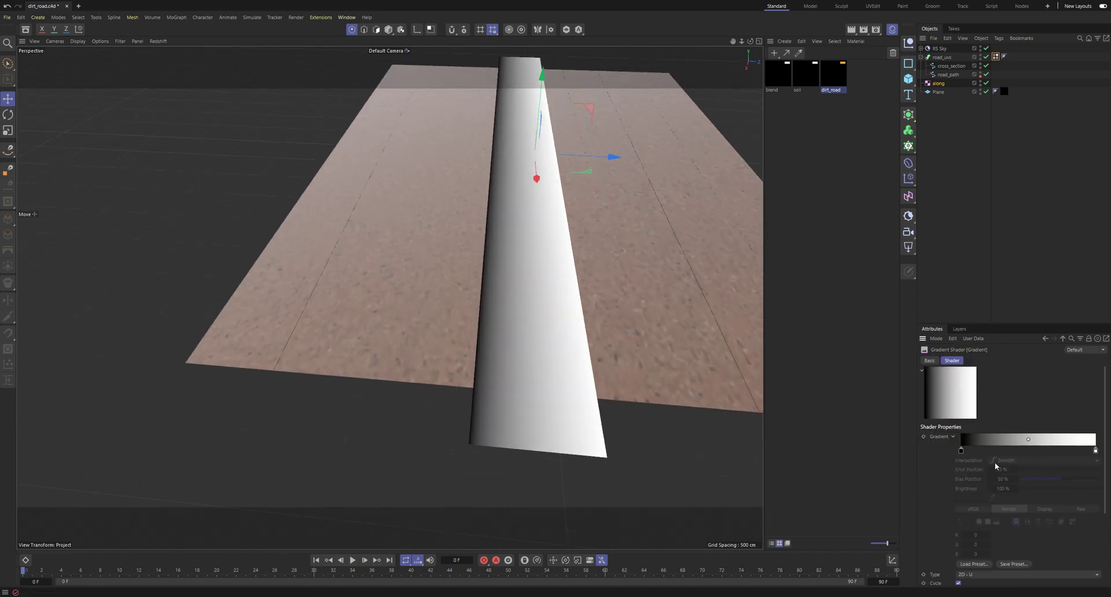
click(953, 438)
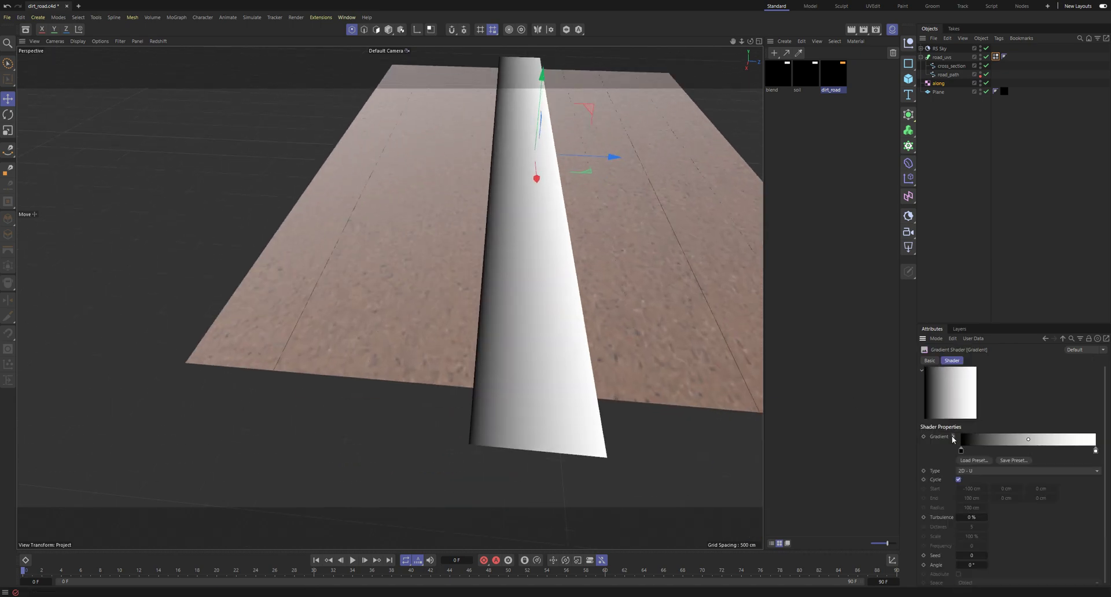
click(965, 472)
click(980, 494)
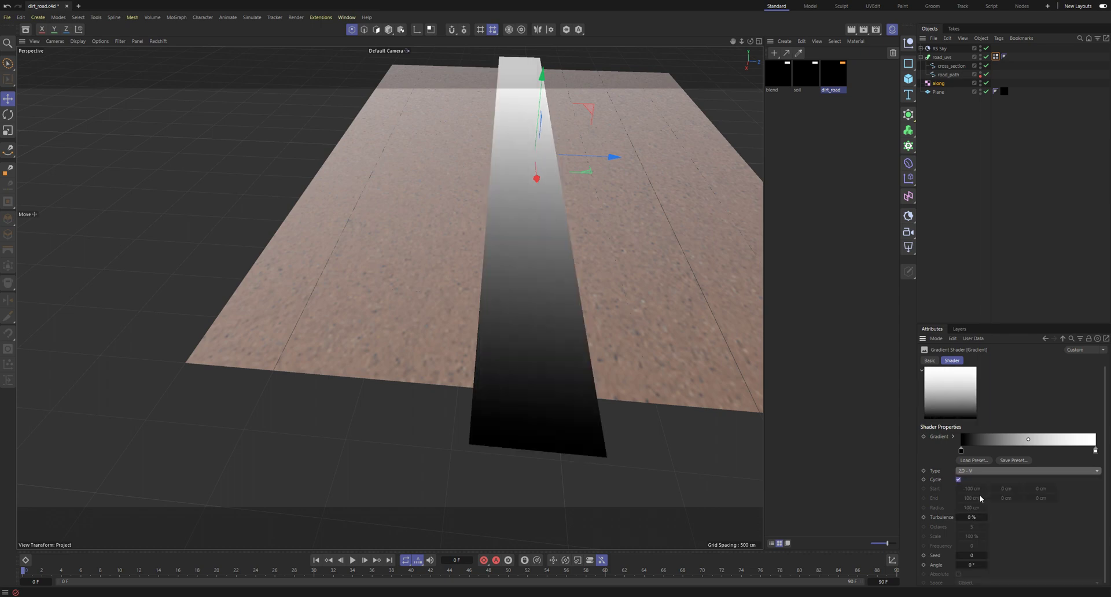
alt+drag(560, 426, 357, 318)
alt+middle_drag(609, 353, 413, 334)
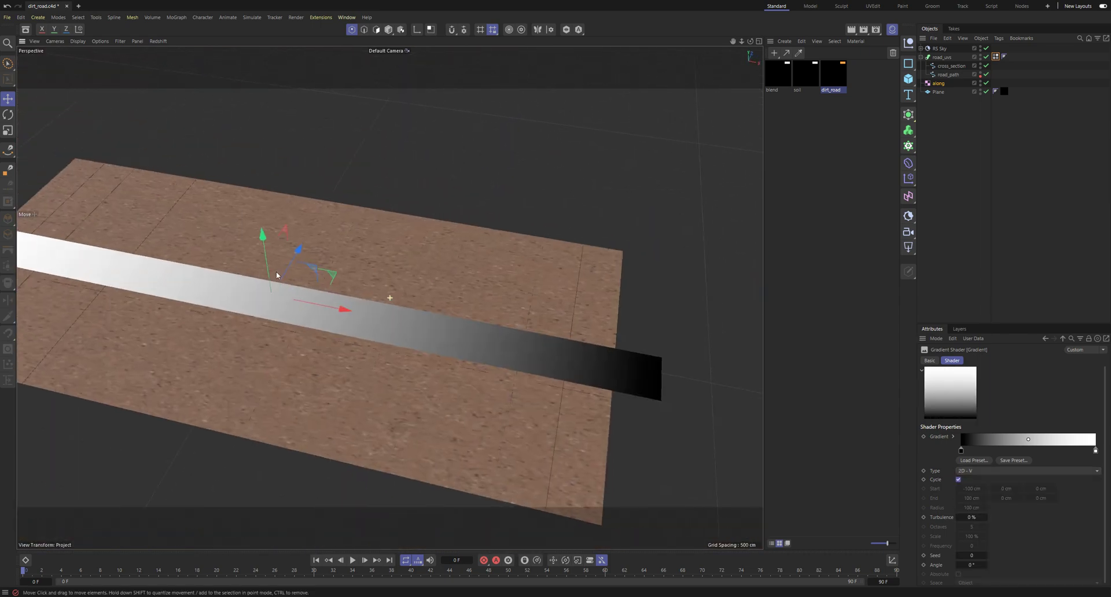
scroll(414, 334, down, 2)
alt+drag(414, 334, 338, 324)
Set the interpolation of all knots in the along gradient to Linear.
right_click(991, 444)
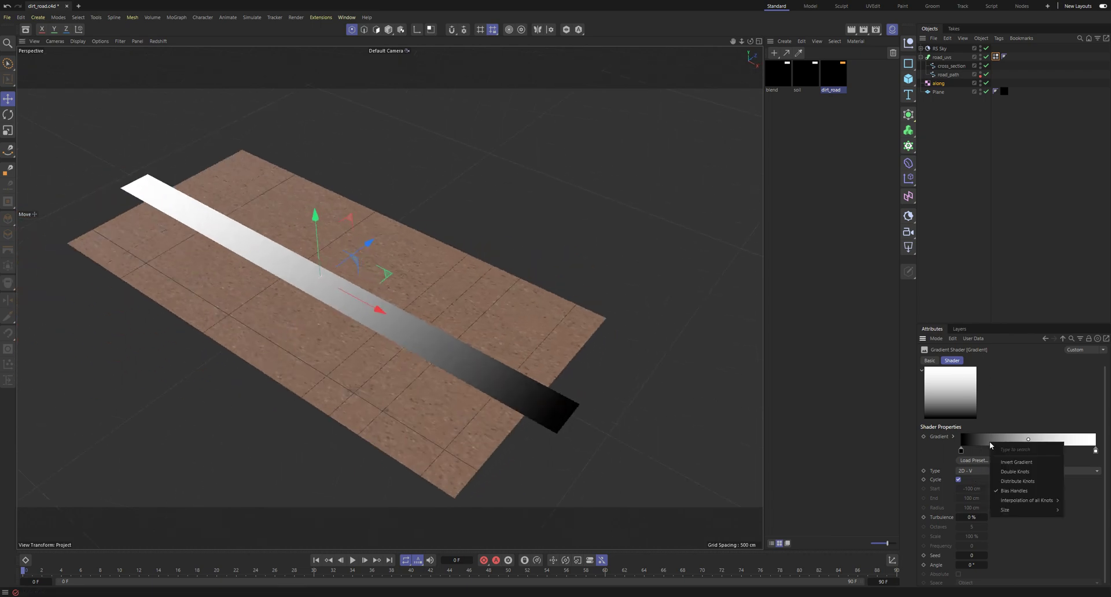
mouse_move(1023, 502)
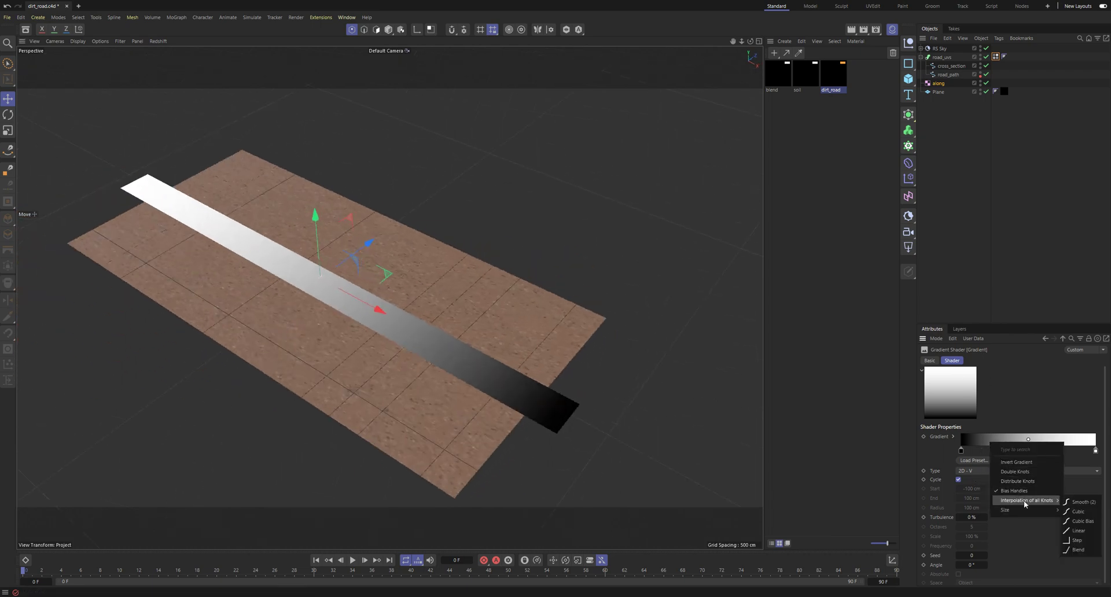
click(1078, 531)
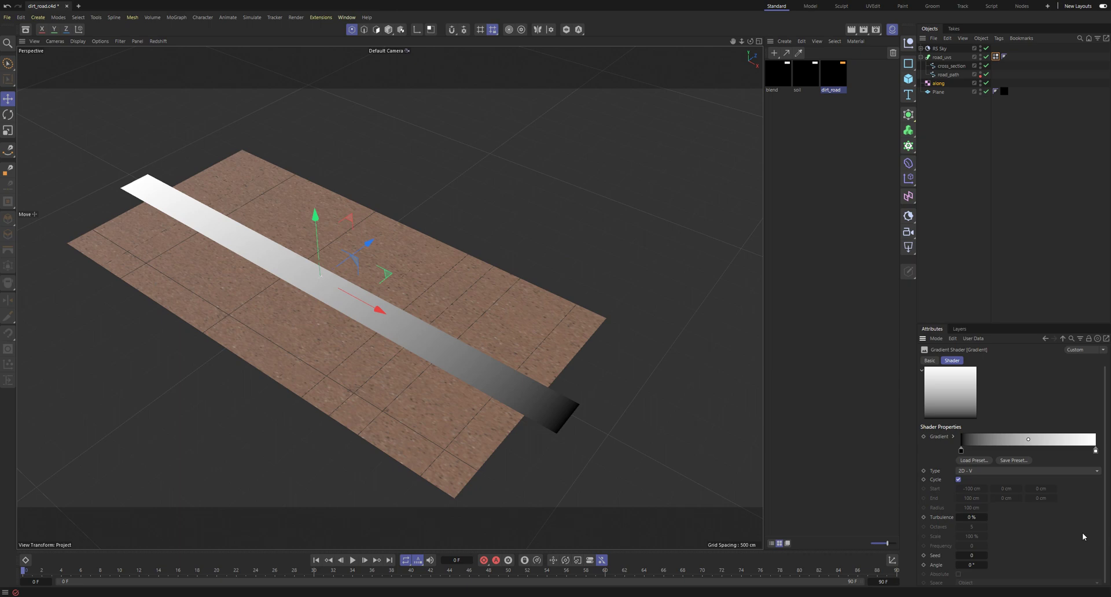
Colour the along gradient's white end knot pure red by setting its green and blue values to 0.
click(954, 437)
click(1096, 450)
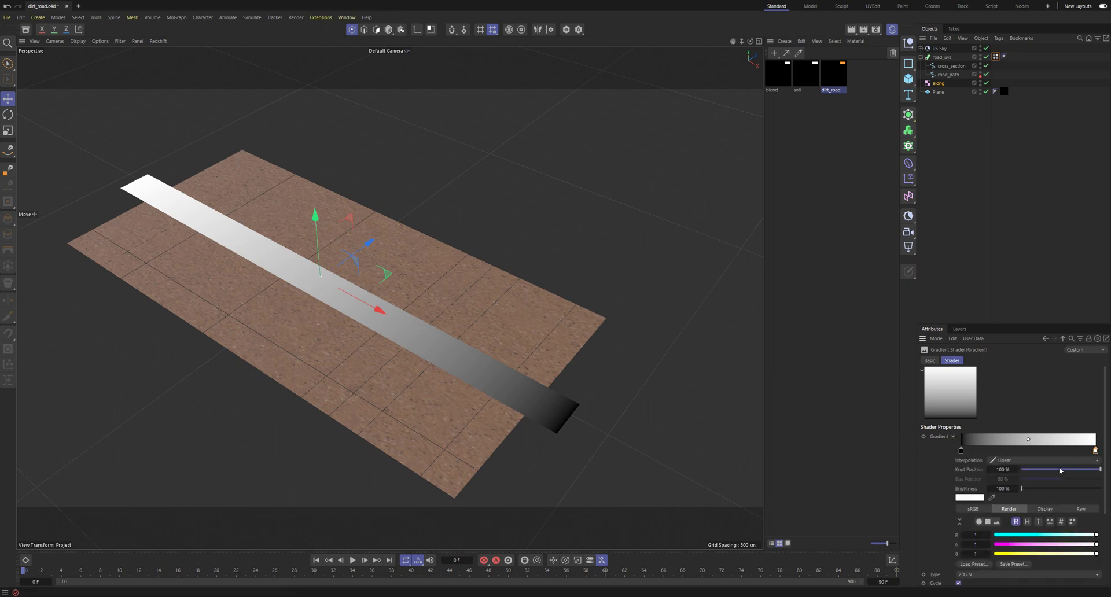
click(997, 545)
click(997, 554)
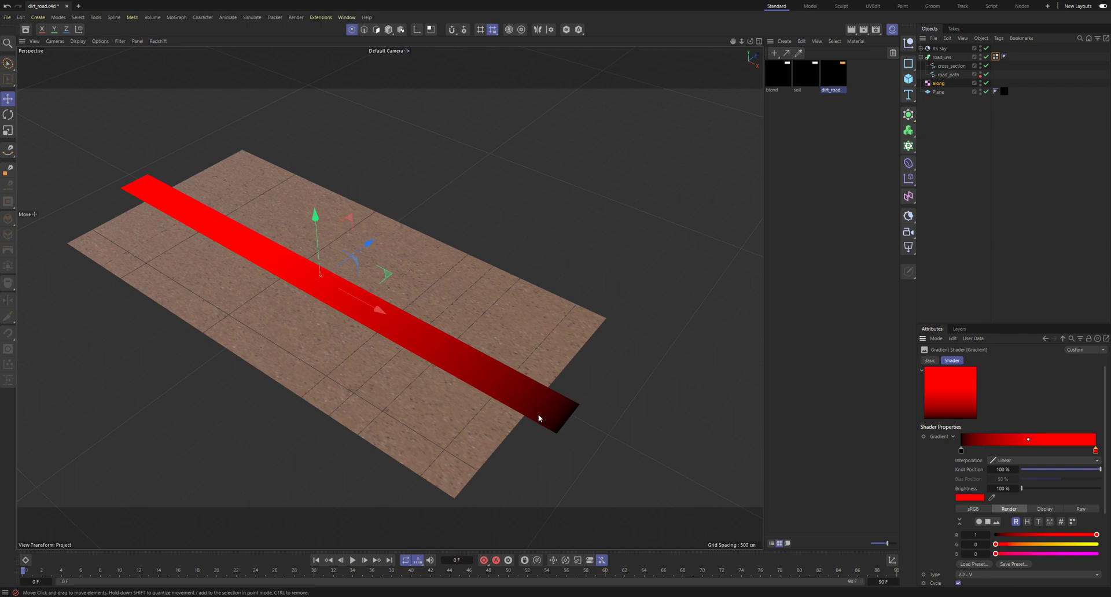
scroll(965, 534, down, 3)
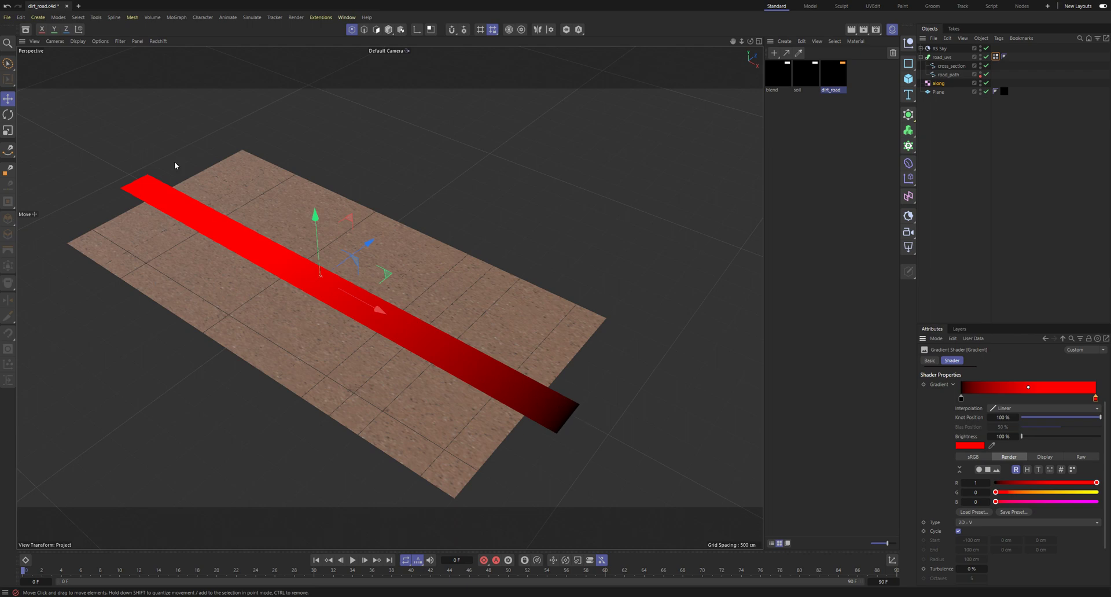
Add a second Shader Field to the road_uvs Vertex Color tag and name it "across".
click(996, 56)
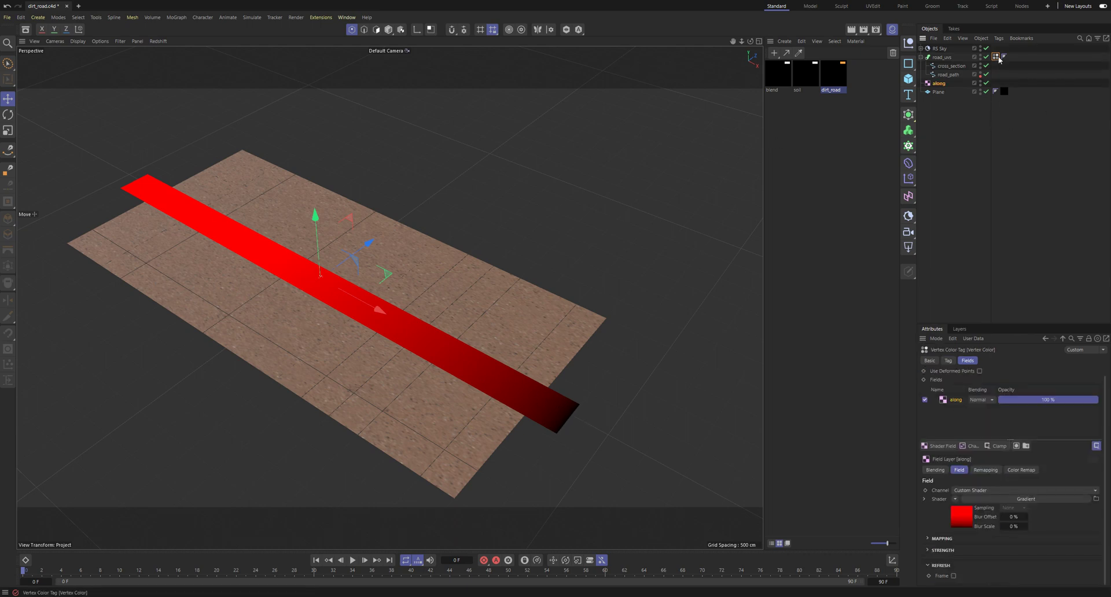
click(939, 84)
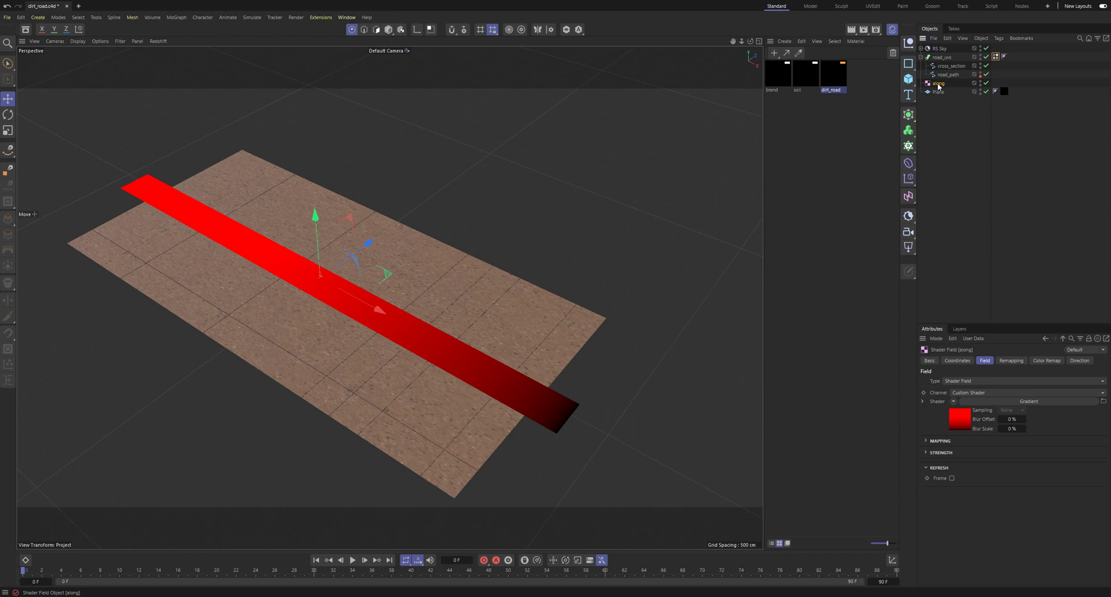
click(996, 57)
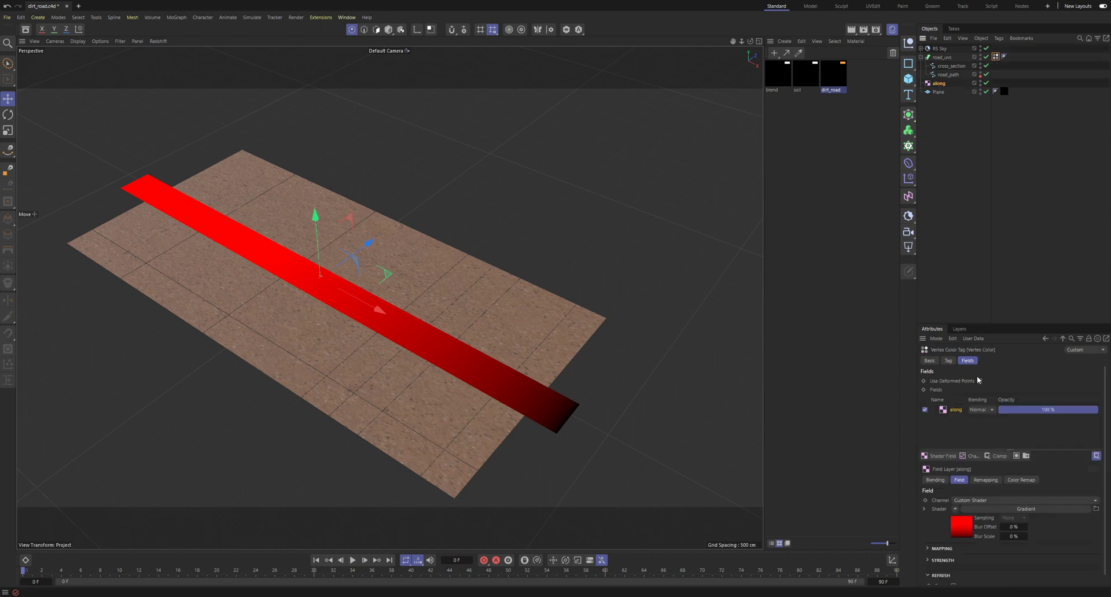
click(947, 458)
double_click(943, 83)
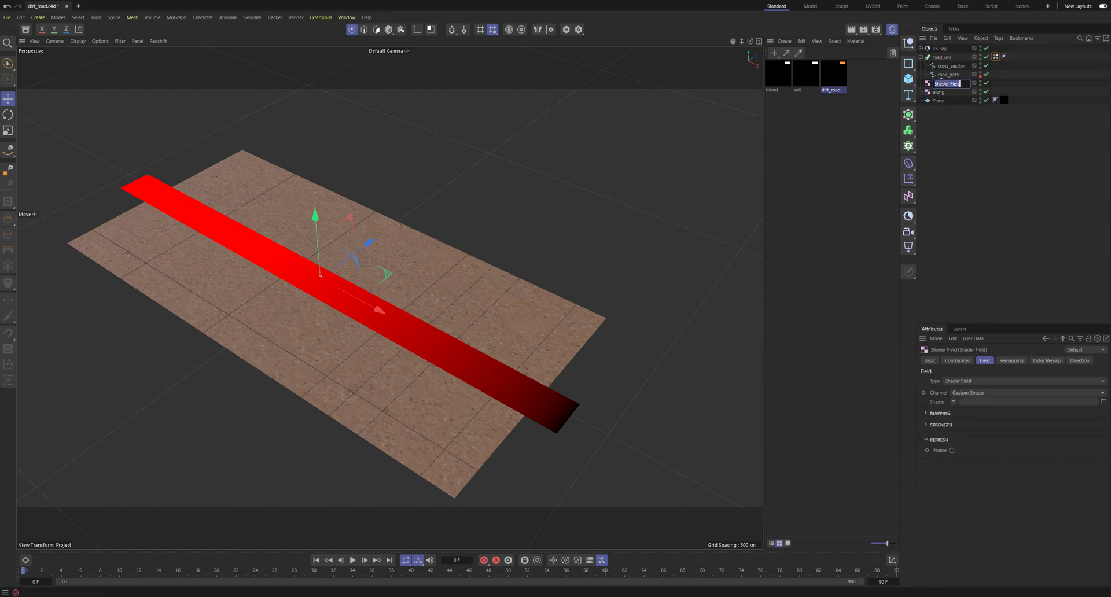
text(across)
key(Return)
Load a Gradient shader into the across field and open its settings.
click(953, 401)
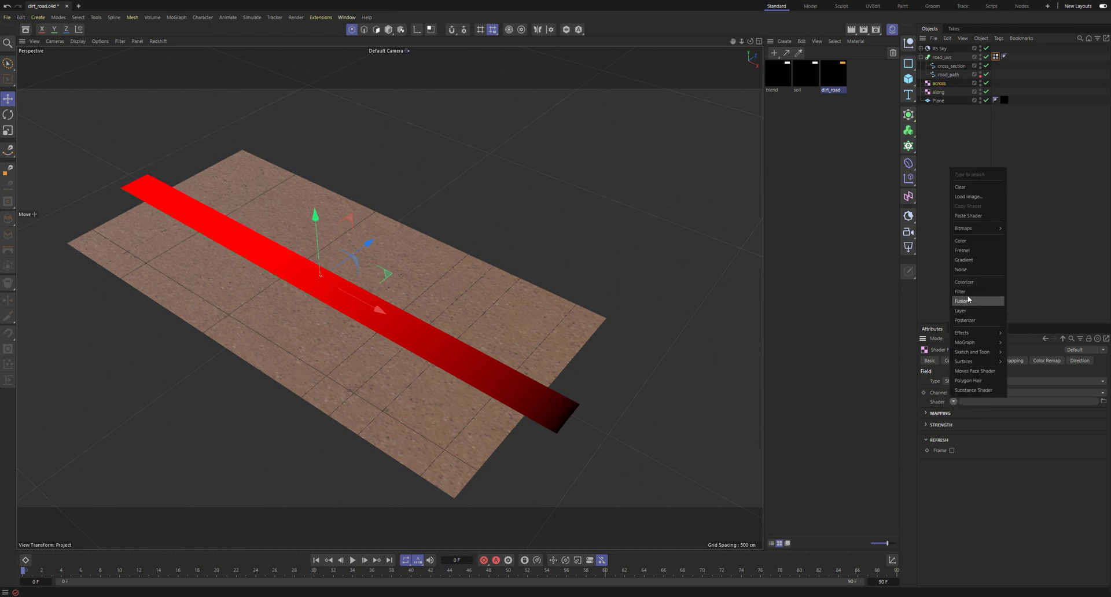
click(978, 261)
click(972, 401)
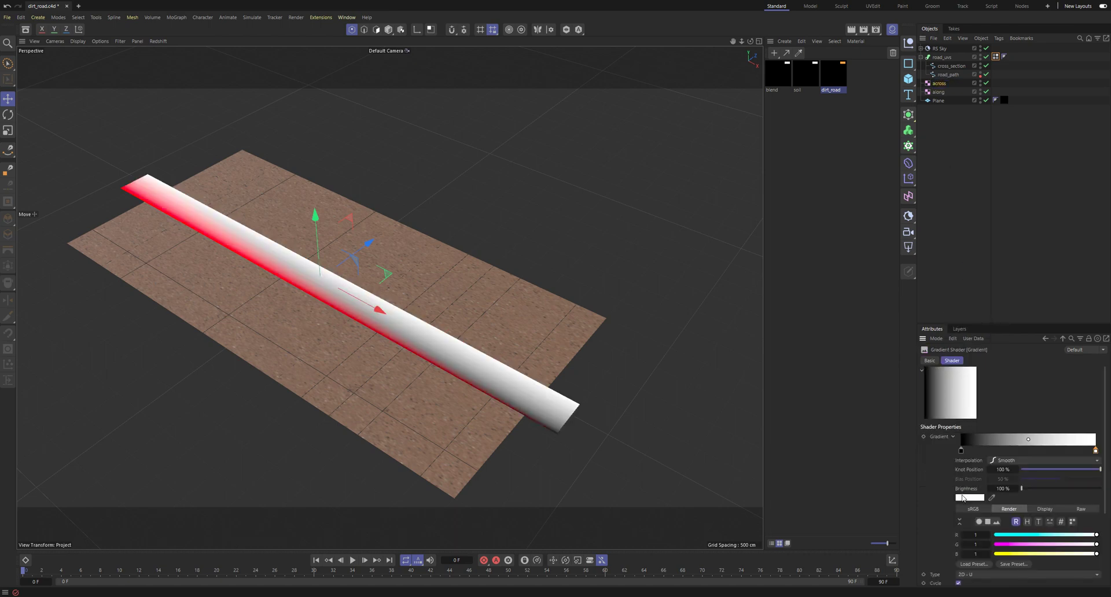
Set all knots of the across gradient to Linear interpolation and colour its white end knot pure green (0, 1, 0).
right_click(1005, 443)
mouse_move(1042, 502)
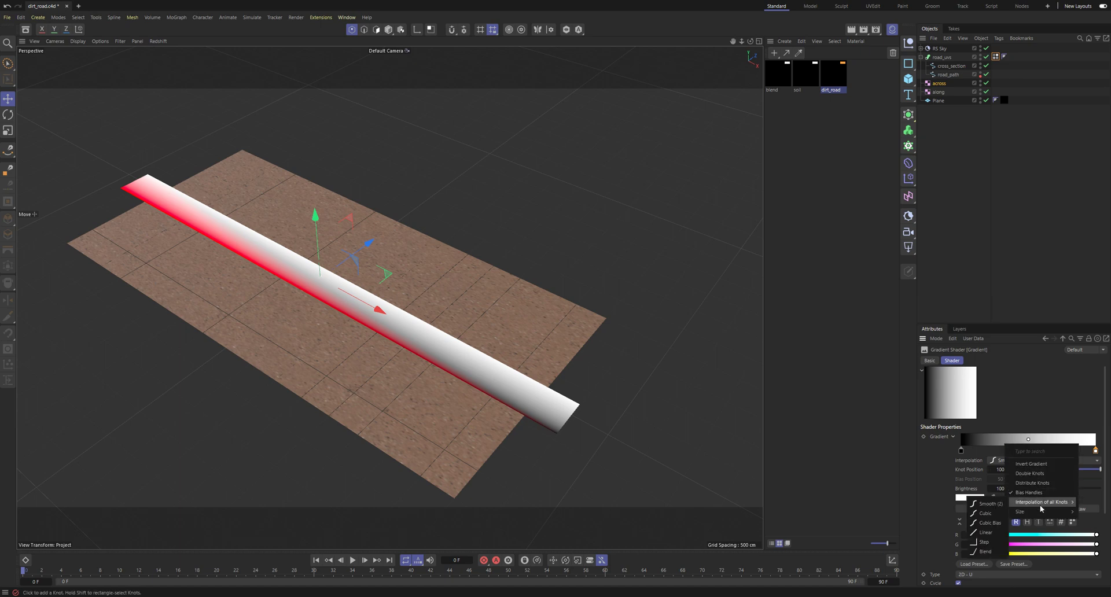
click(988, 532)
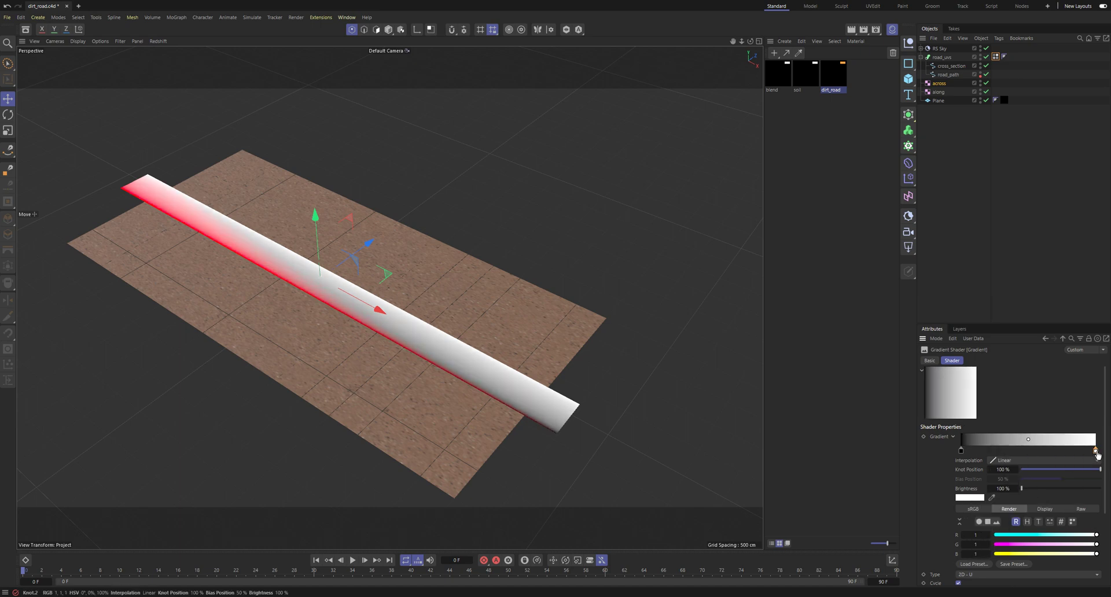
drag(1021, 535, 987, 555)
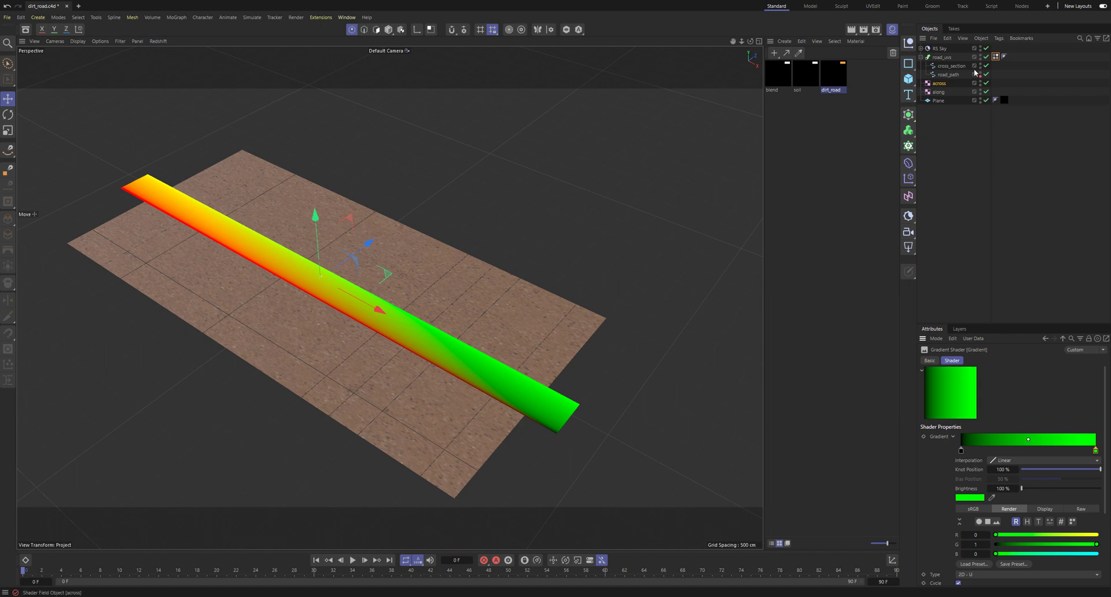
Set the across field's blending mode to Add in the Vertex Color tag's field list.
click(996, 57)
click(976, 409)
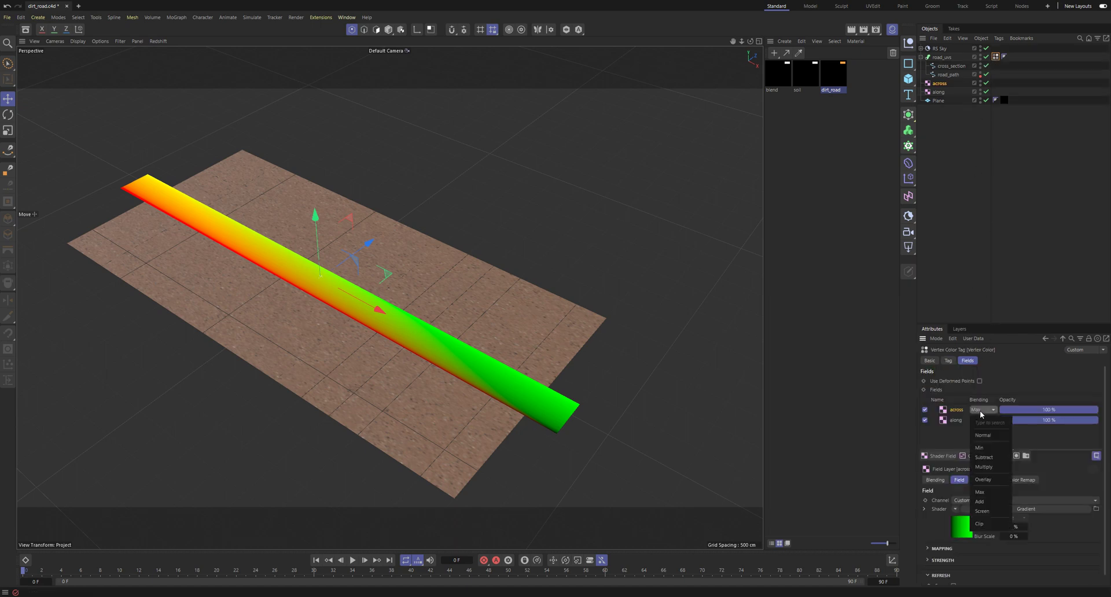
click(980, 502)
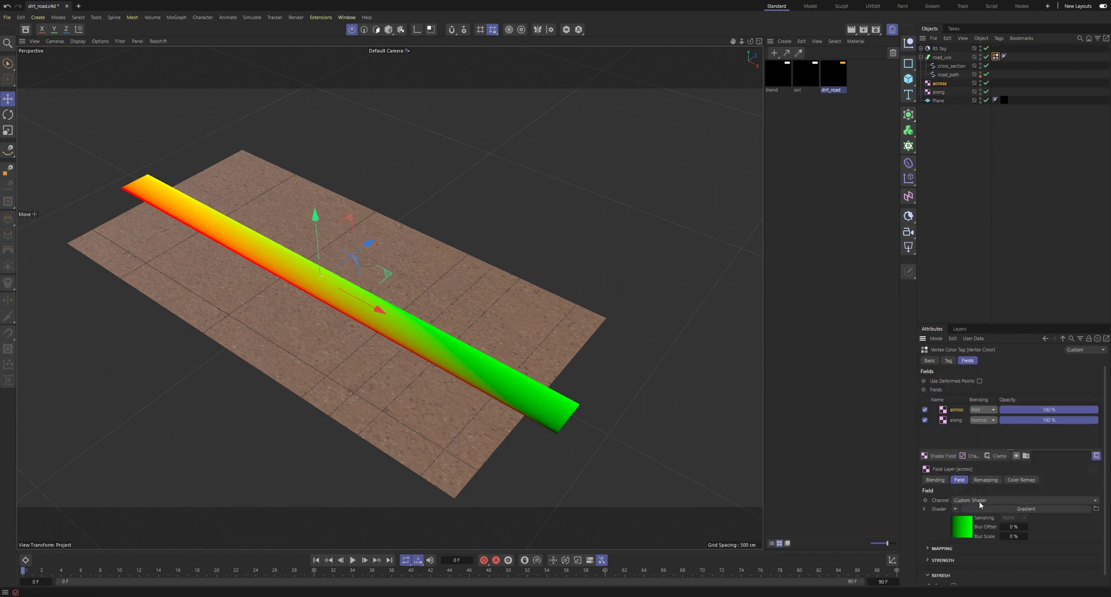
click(960, 437)
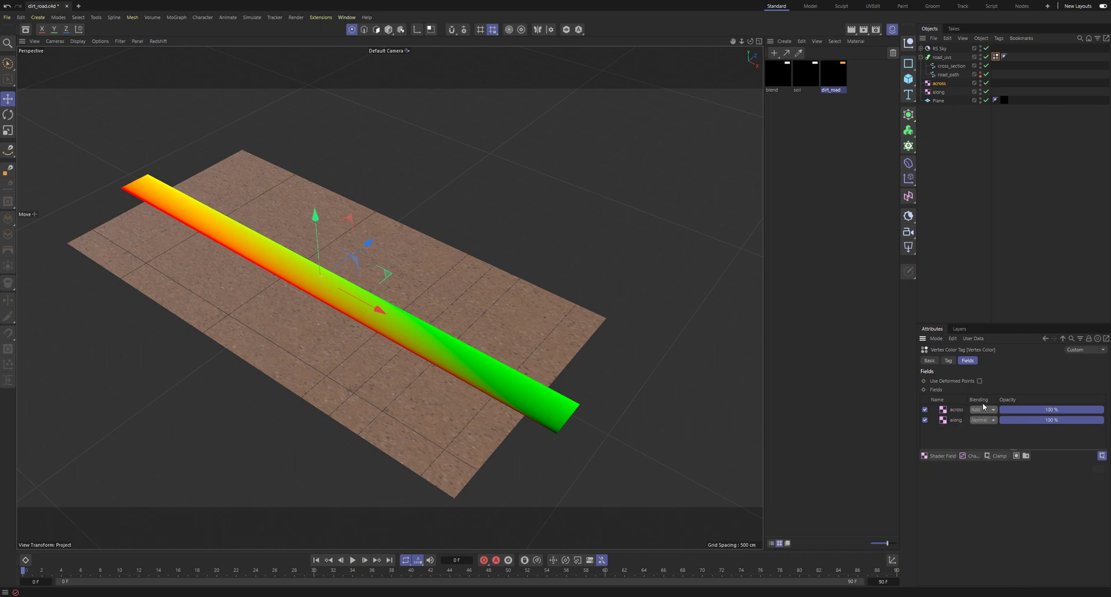
Inspect the combined vertex colours on the road strip through its Vertex Color tag, and select the road_uvs sweep.
click(1033, 163)
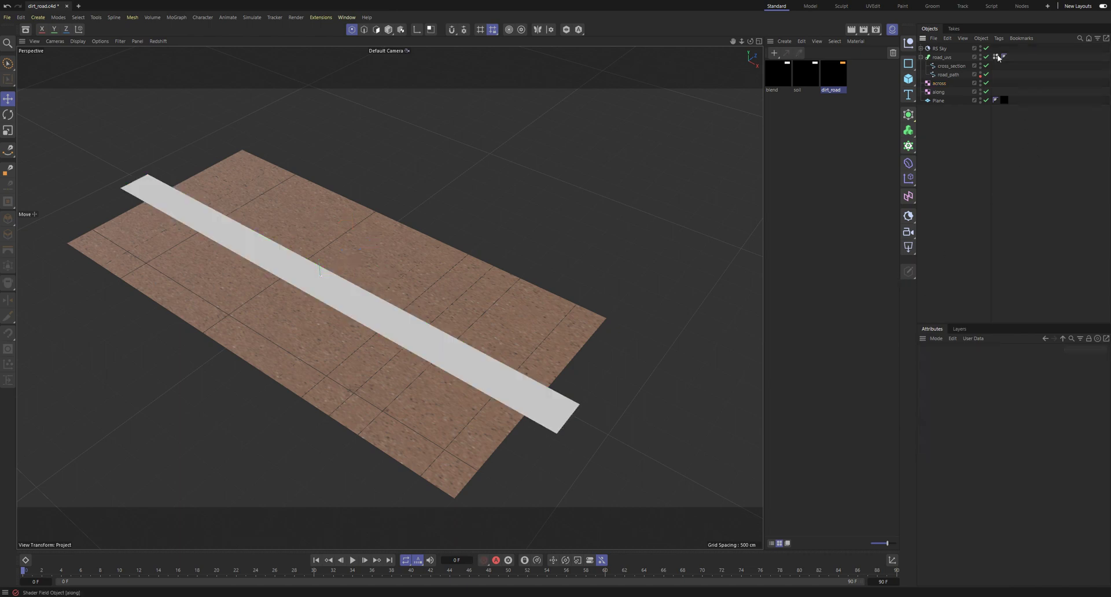
click(995, 57)
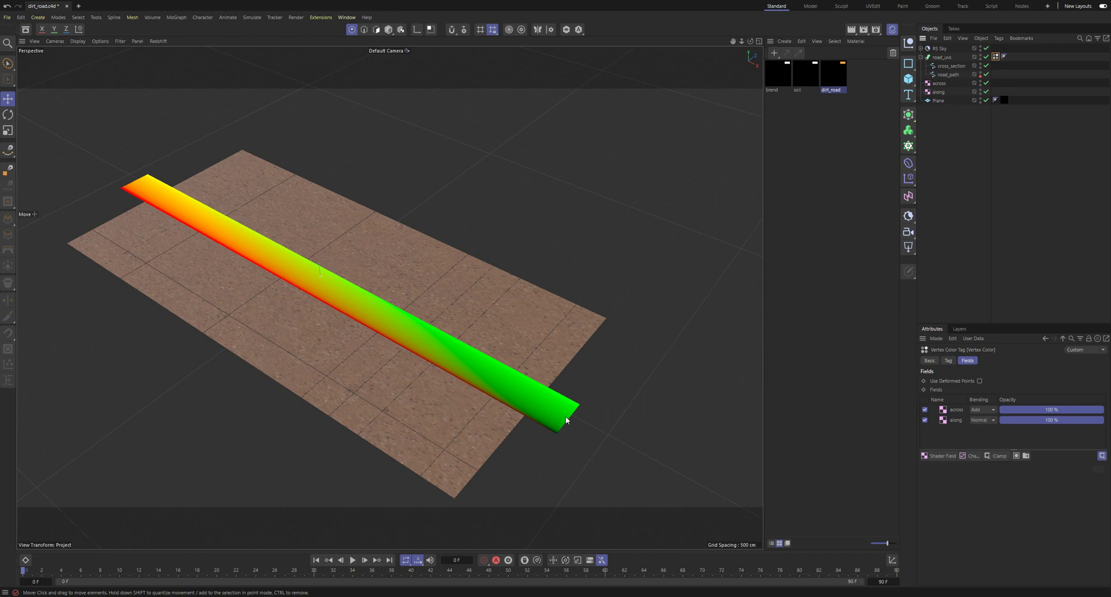
click(975, 171)
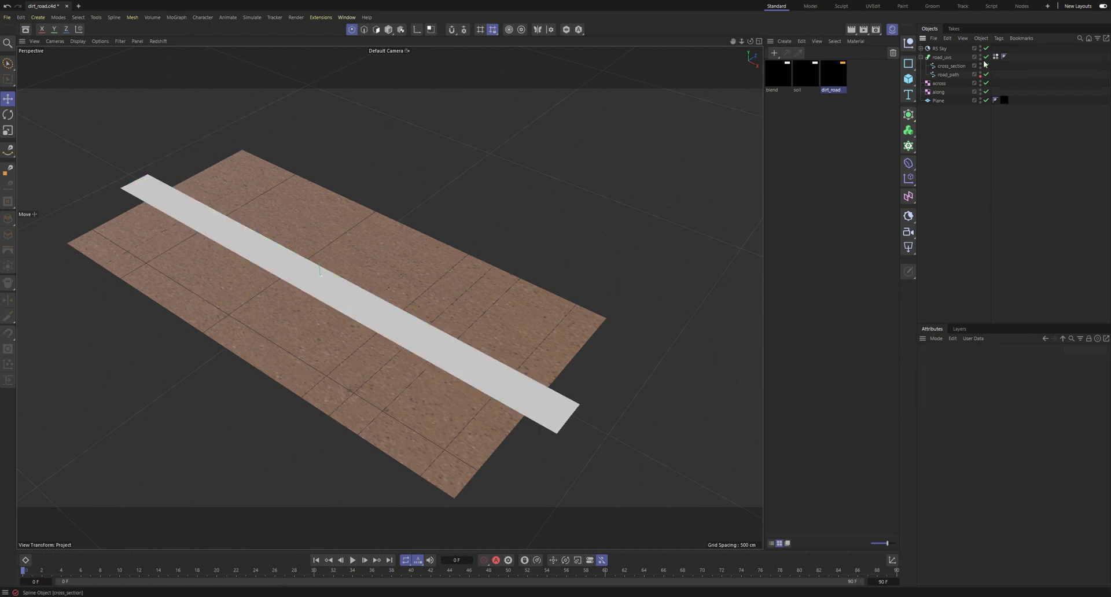
click(943, 58)
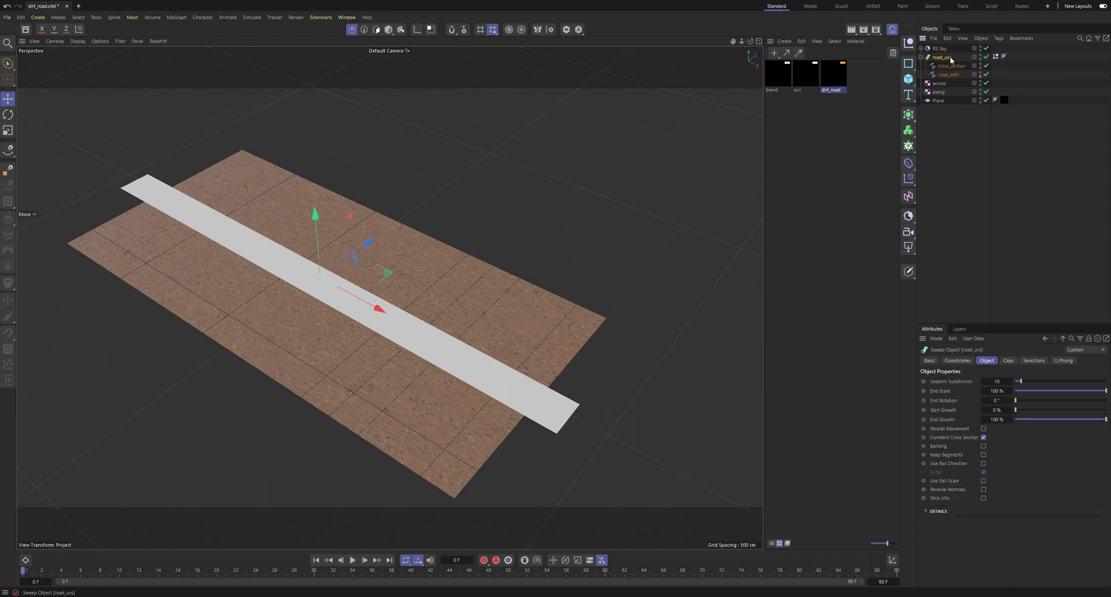
Hide the road_uvs sweep, select the Plane and start the Redshift render in the viewport.
alt+double_click(980, 57)
click(942, 101)
alt+drag(320, 292, 393, 297)
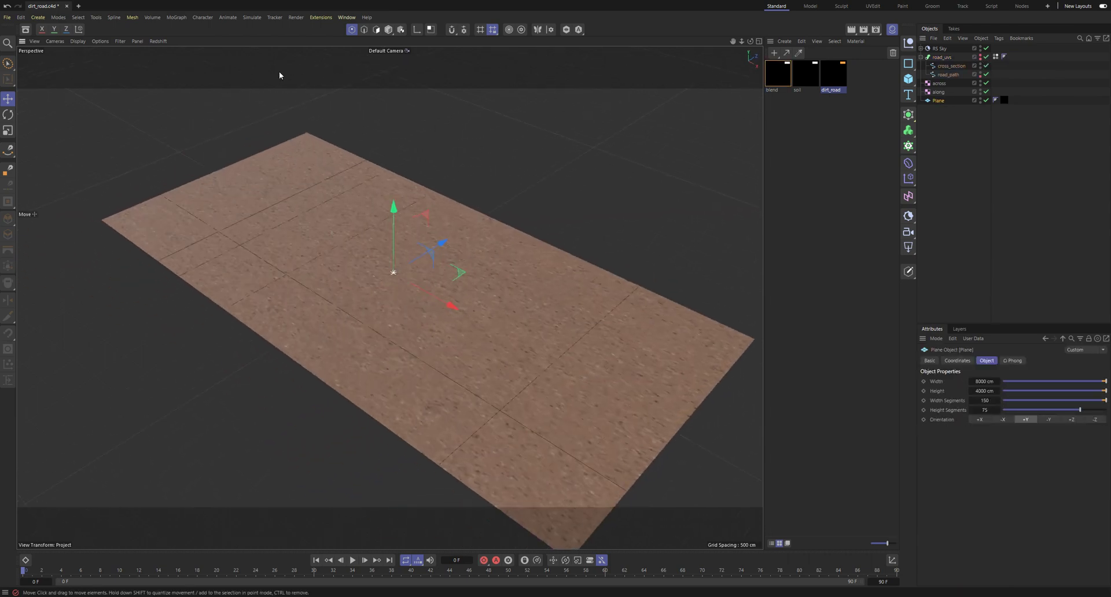
click(158, 41)
click(171, 65)
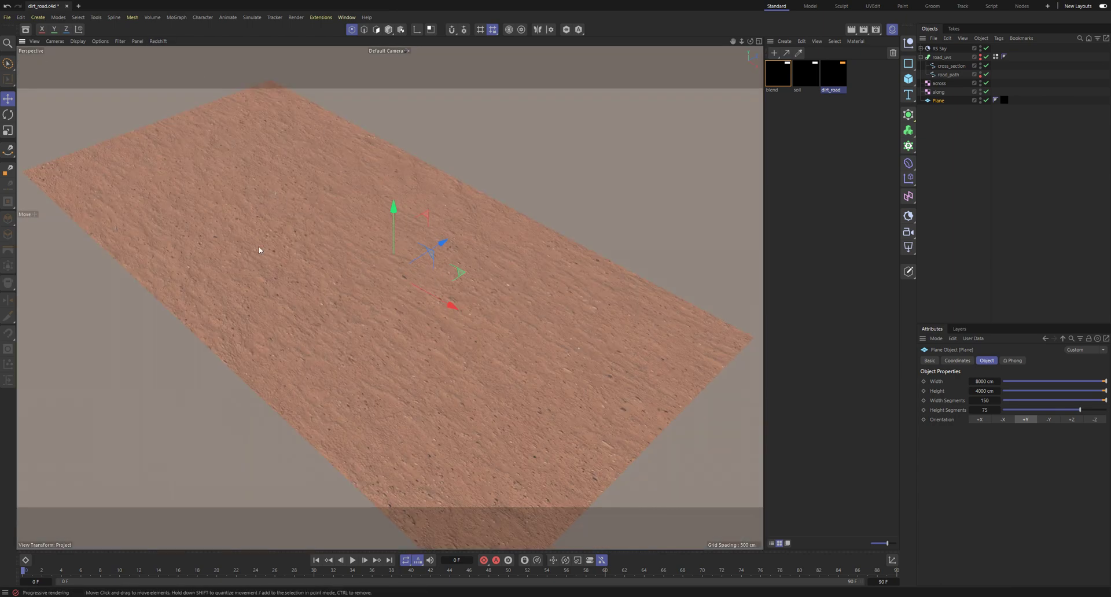
alt+drag(330, 265, 338, 244)
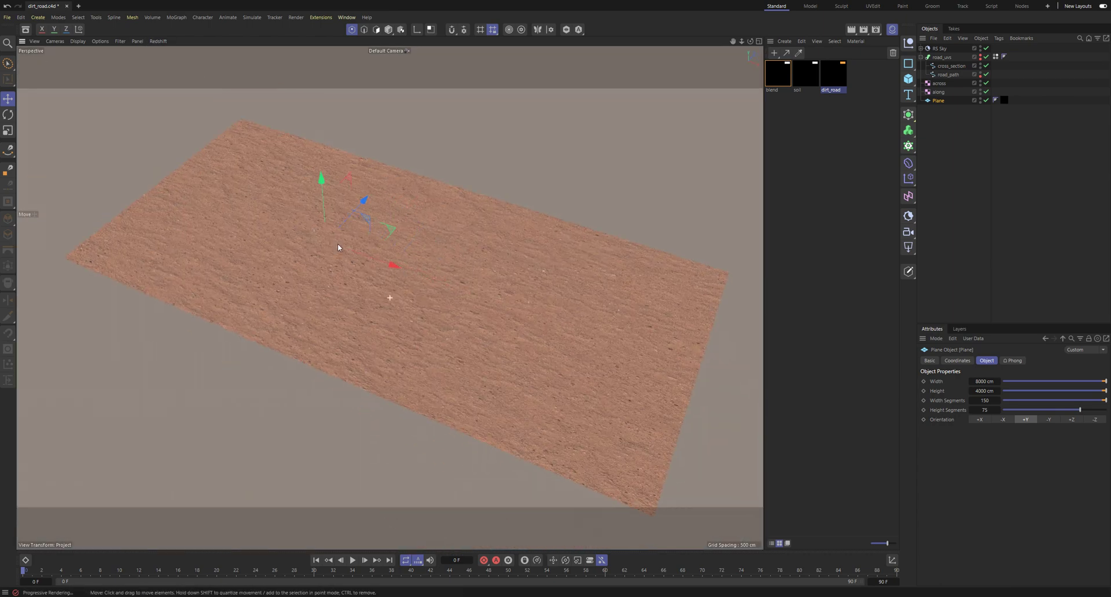
Open the Plane's blend material in the Node Editor and inspect the Reference nodes feeding the Material Blender.
click(1005, 101)
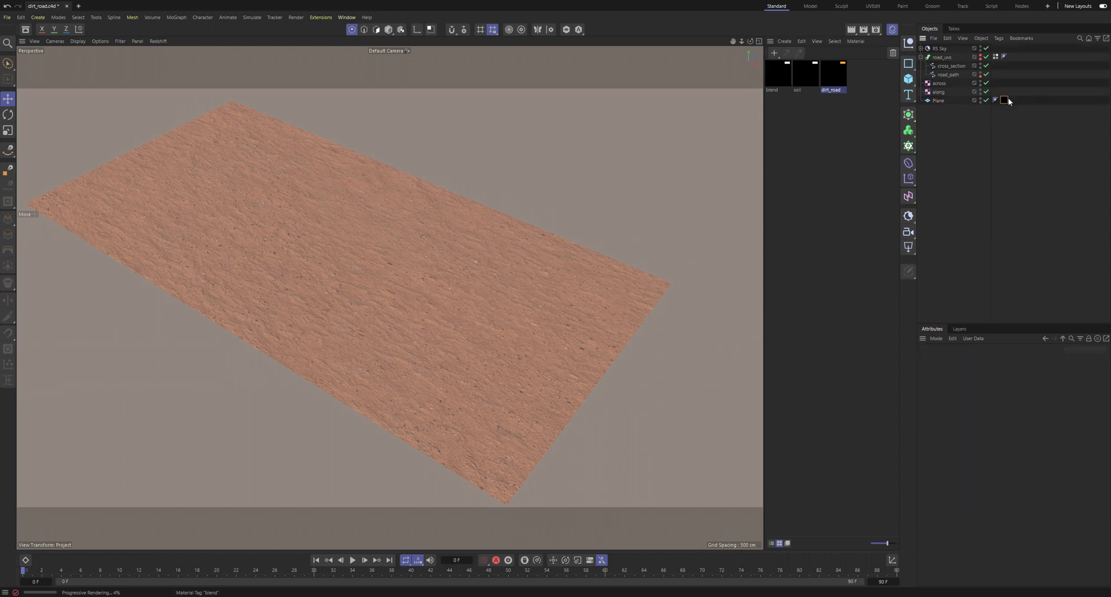
double_click(1006, 100)
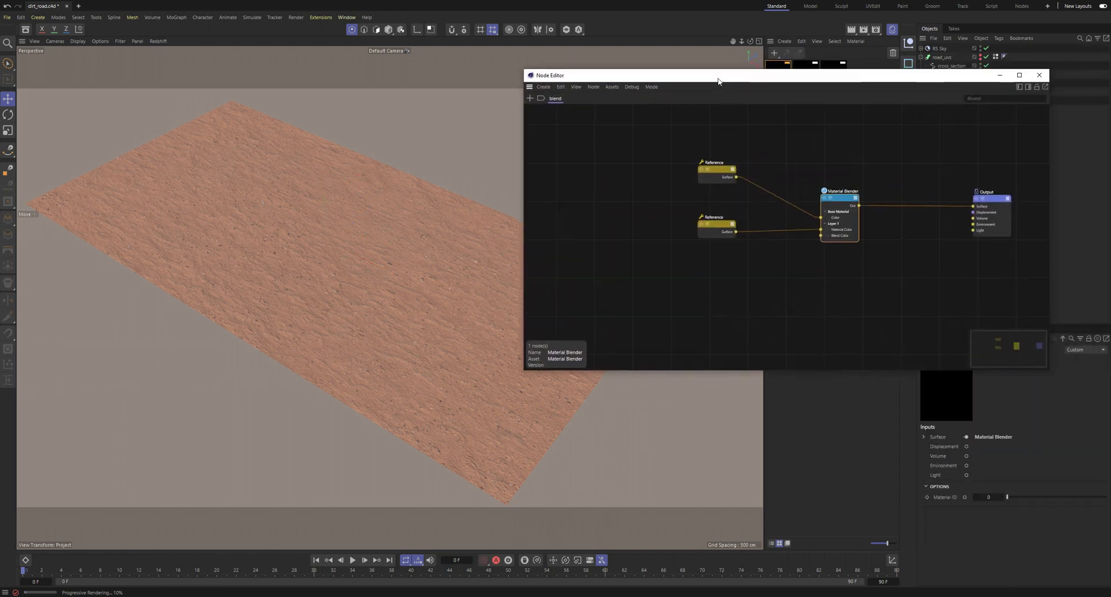
drag(737, 147, 752, 238)
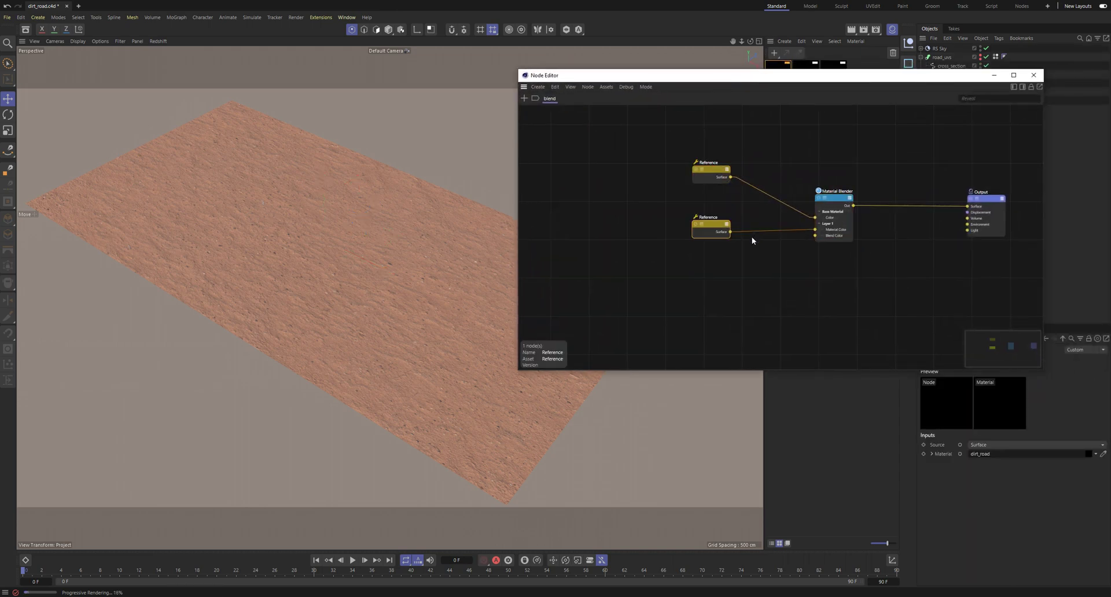
drag(834, 157, 834, 212)
Set the Material Blender's Layer 1 Blend Color to white and preview the dirt_road layer on the Plane.
click(834, 212)
click(989, 495)
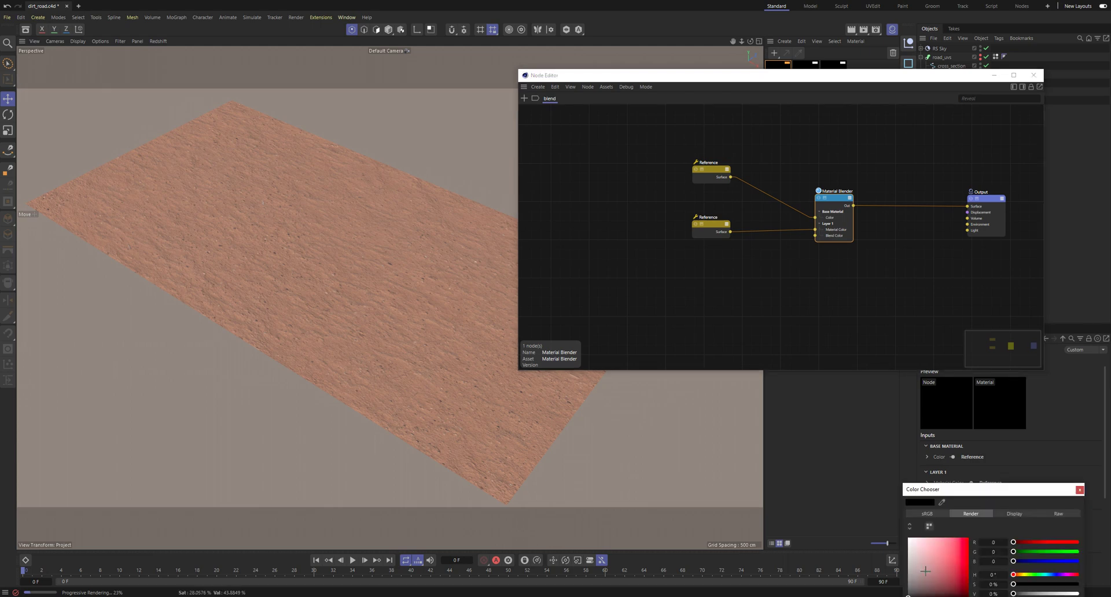
click(1079, 490)
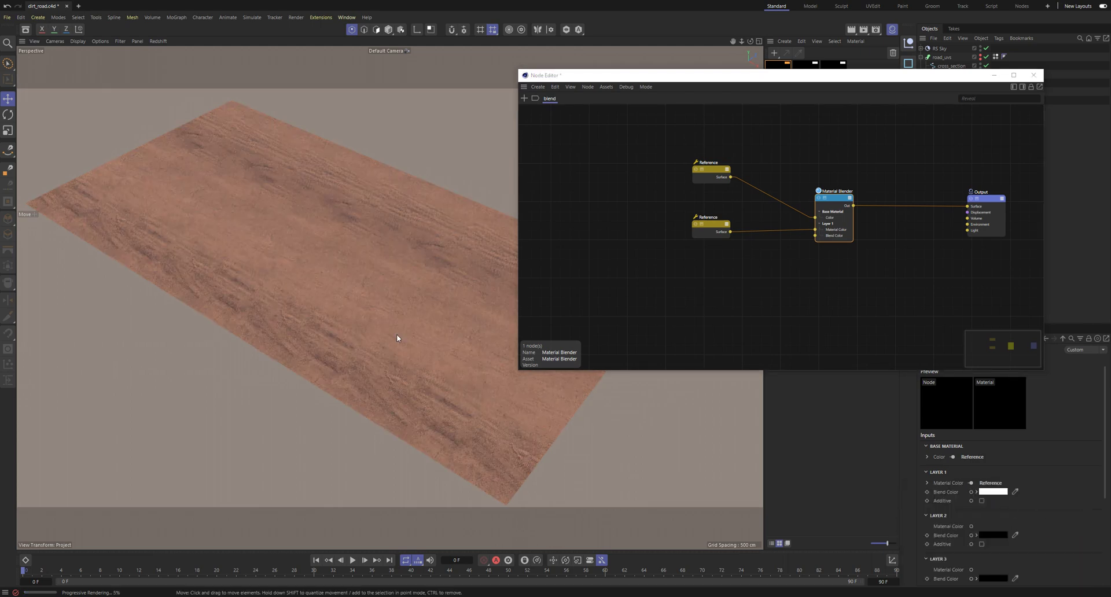
alt+drag(345, 278, 360, 356)
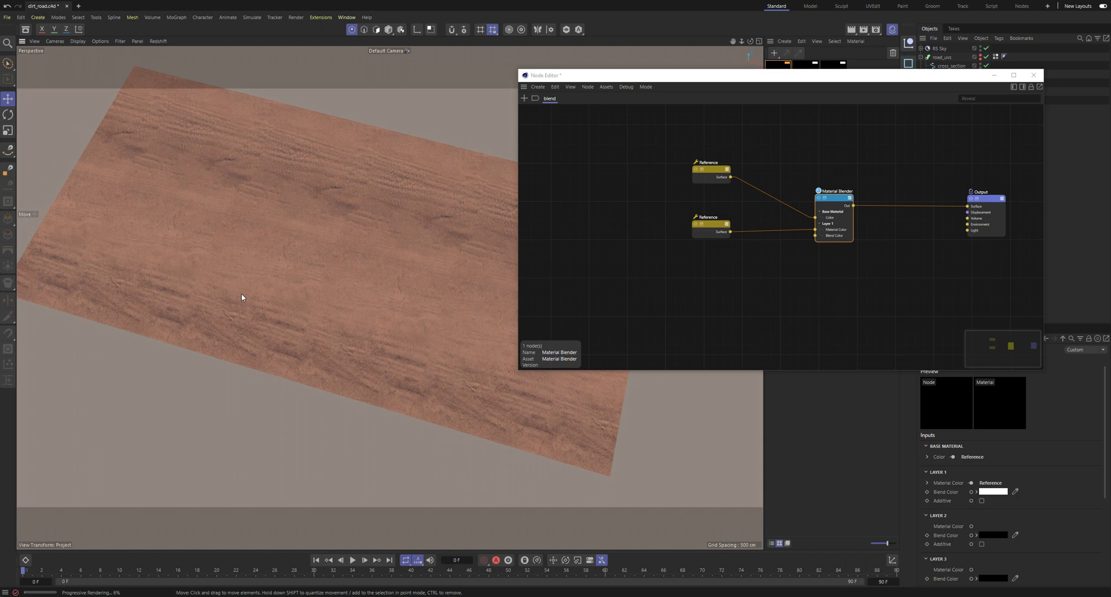
alt+drag(273, 276, 506, 244)
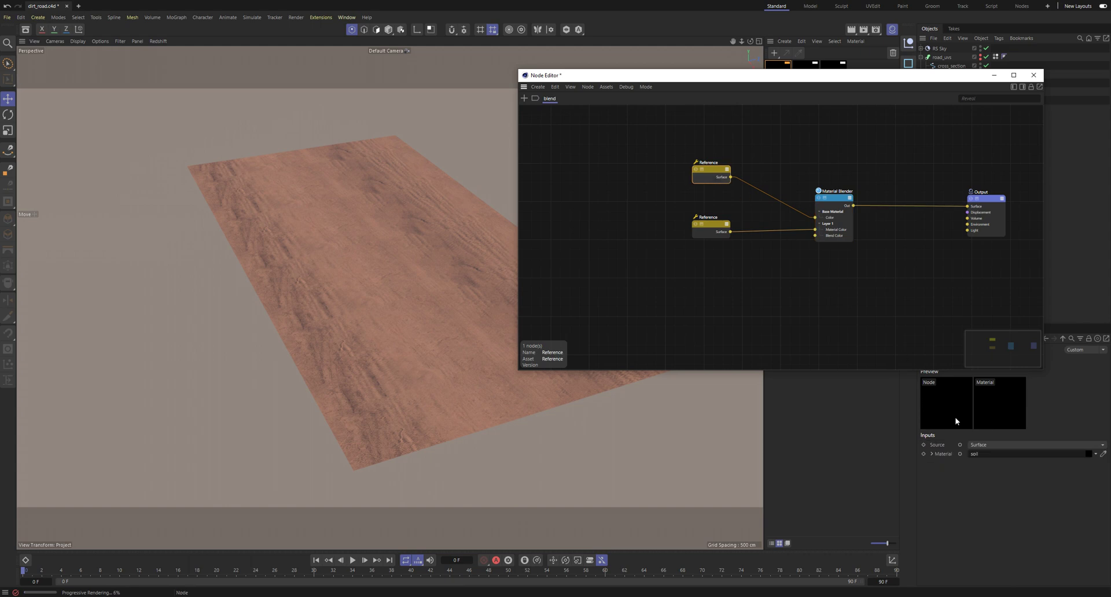
Set the Layer 1 Blend Color to black to preview the soil material, and close the Node Editor.
click(993, 492)
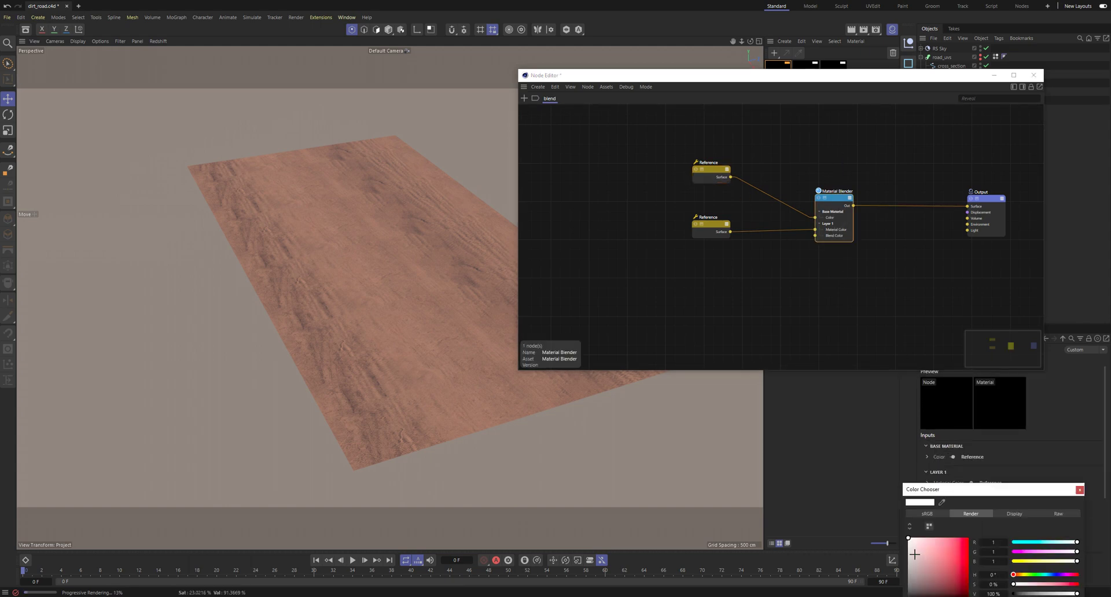
drag(930, 554, 904, 537)
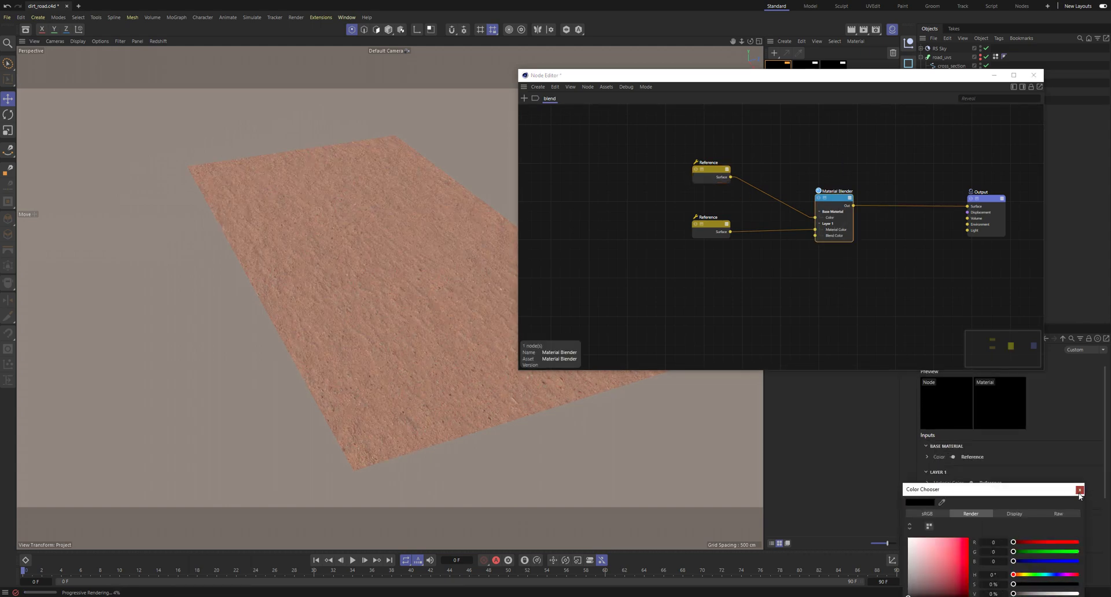
click(1080, 491)
click(1034, 75)
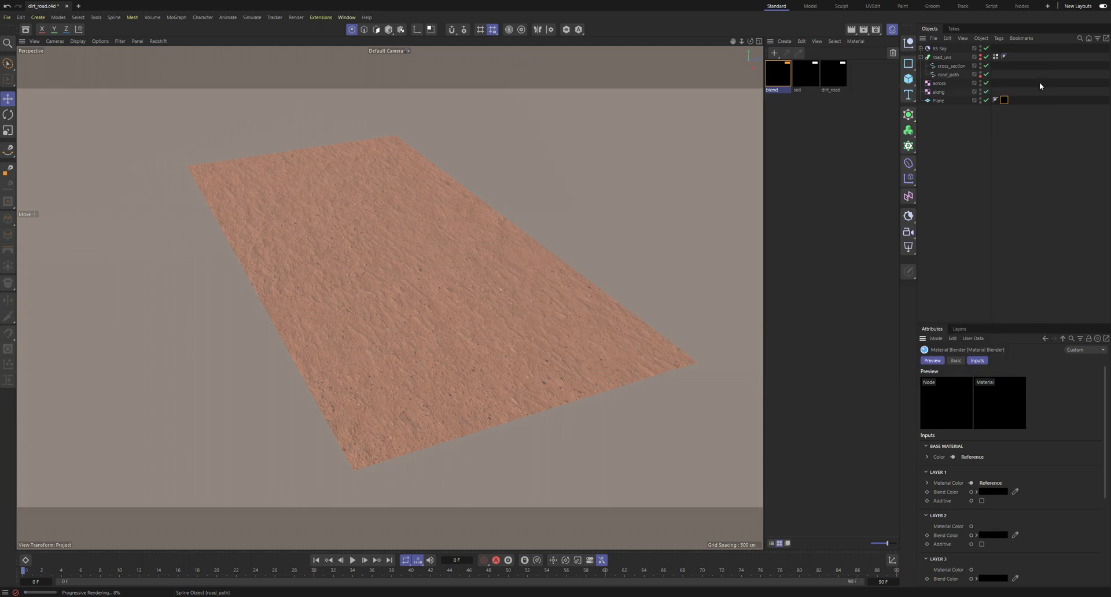
Reopen the Plane's blend material, set the Material Blender's Layer 1 Blend Color to white and close the Node Editor.
click(1005, 101)
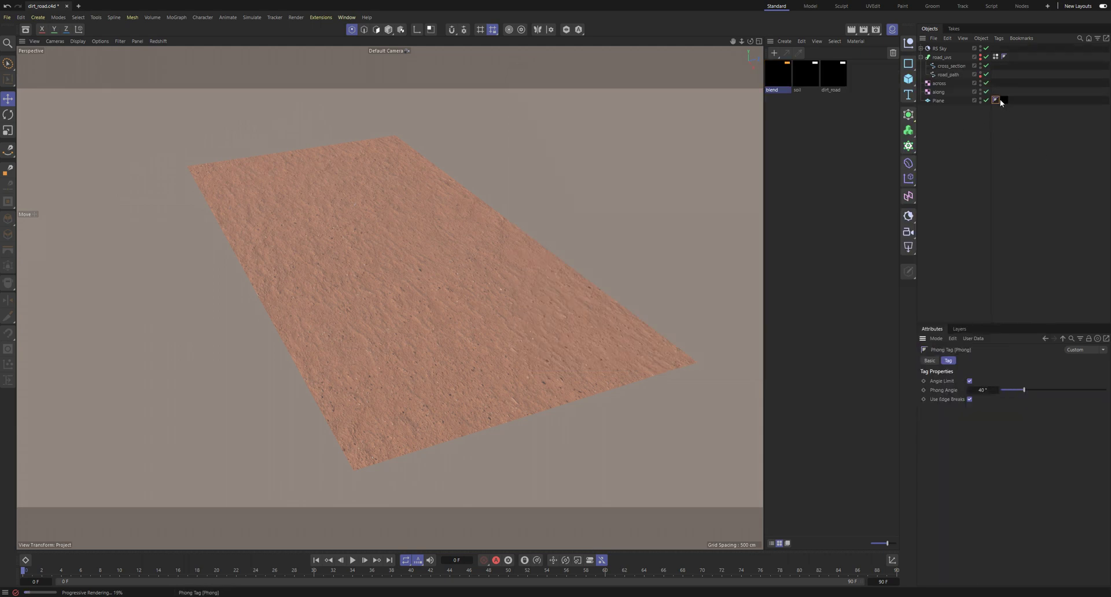
click(1008, 100)
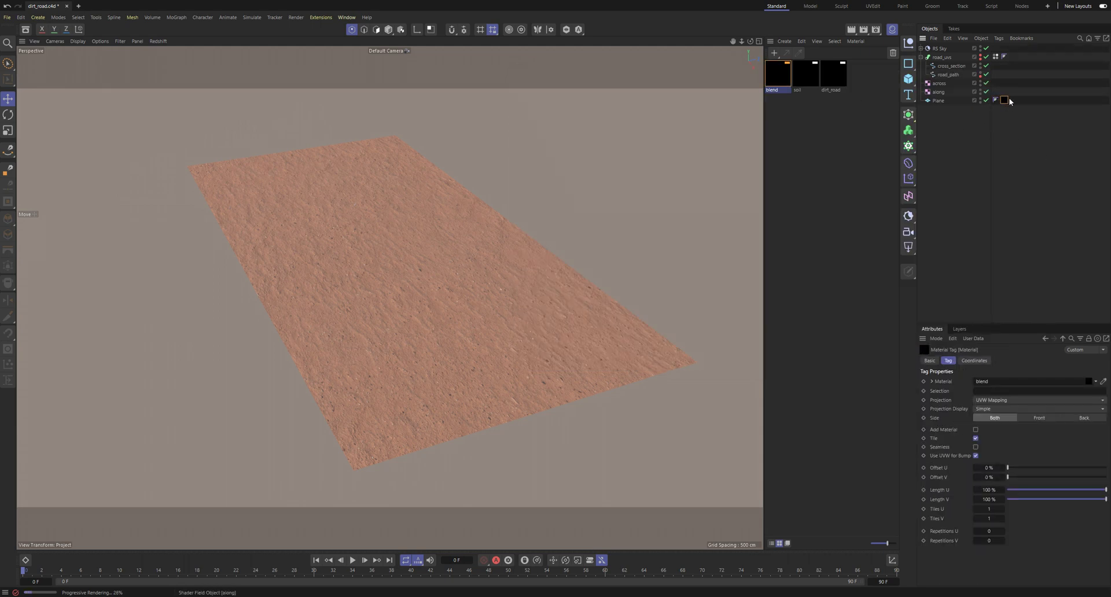
double_click(1004, 101)
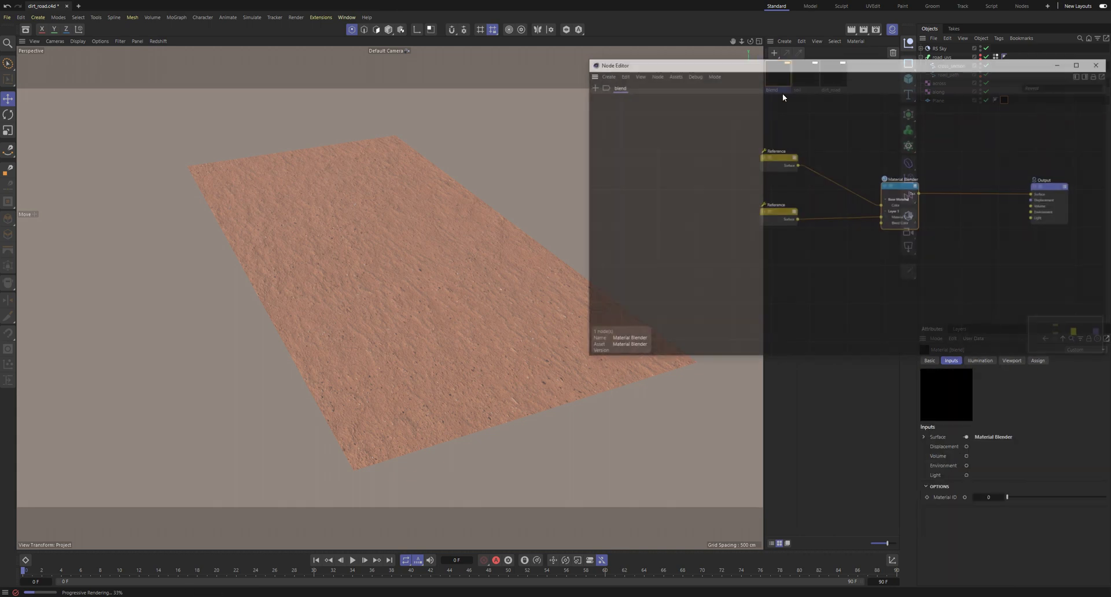
click(782, 212)
click(900, 210)
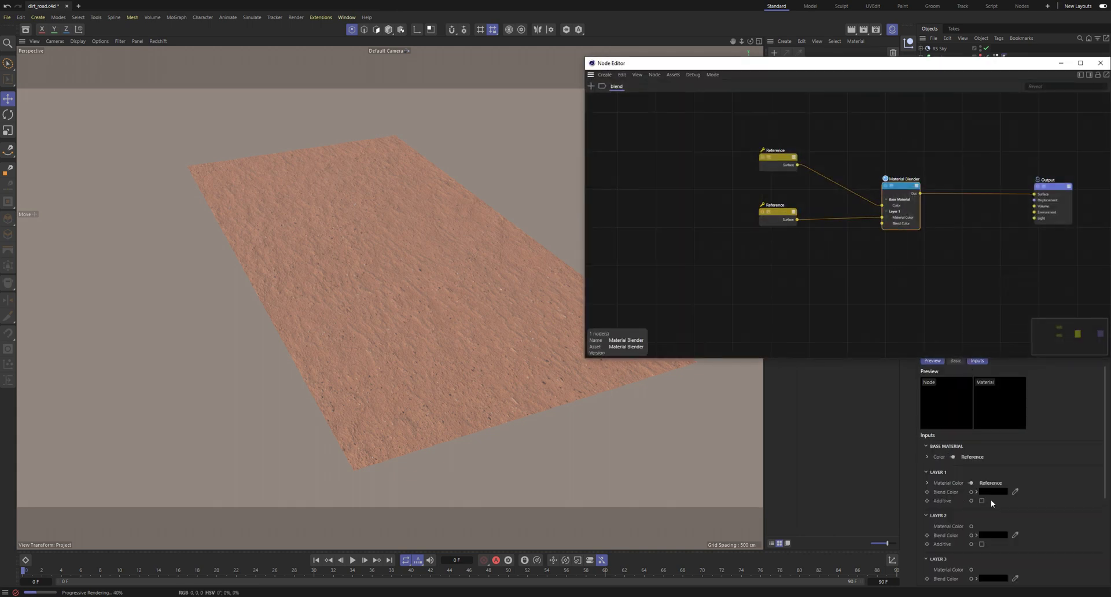
click(991, 499)
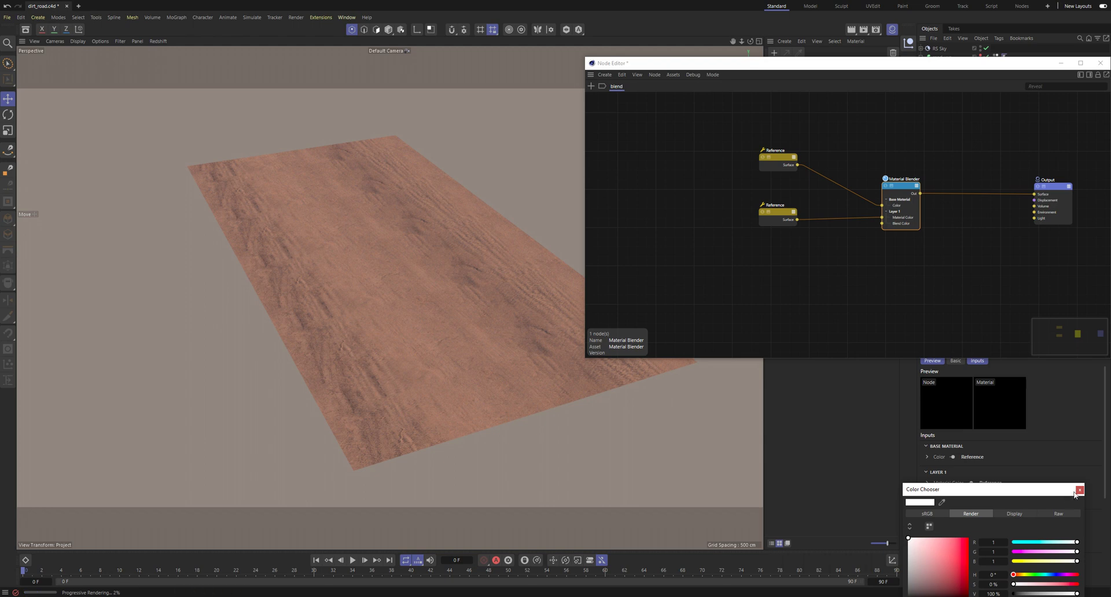
click(1079, 490)
click(1100, 65)
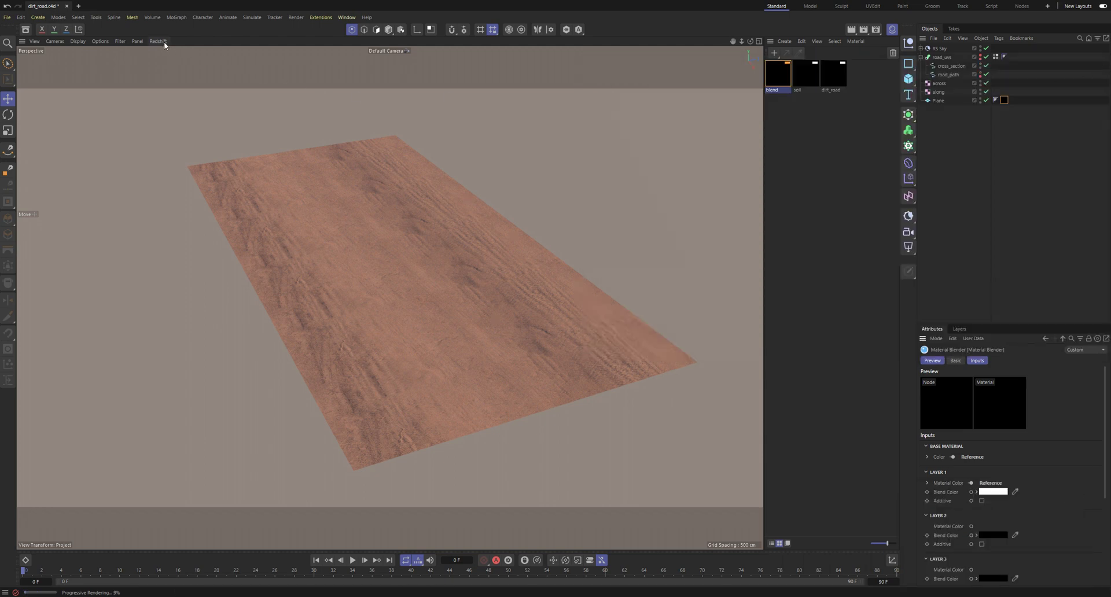
Stop the Redshift viewport render and add a Vertex Color tag to the Plane.
click(162, 41)
click(165, 57)
click(935, 101)
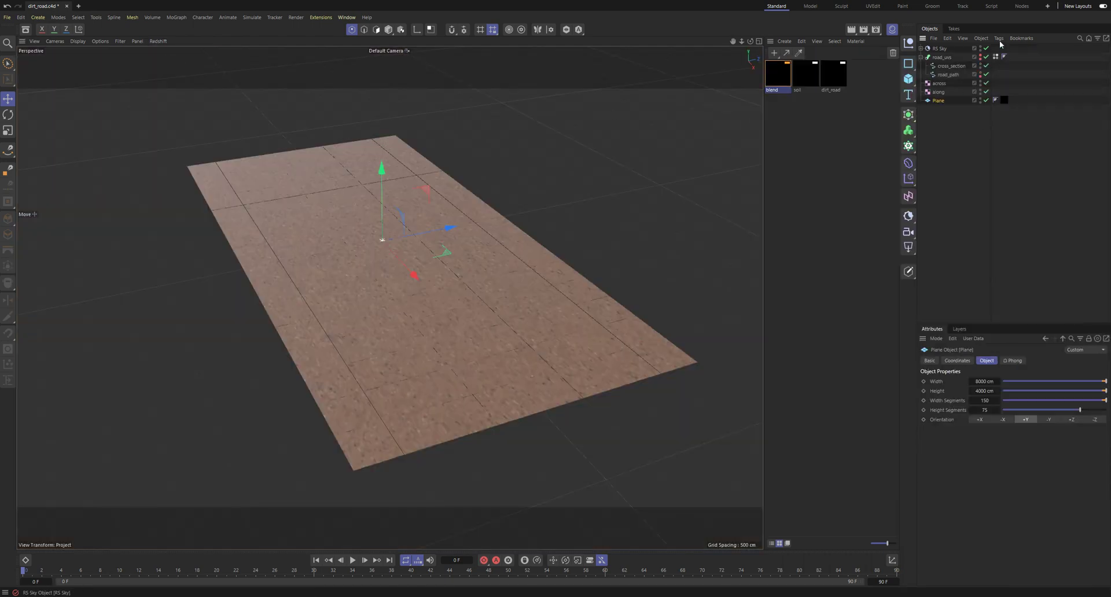
click(999, 38)
mouse_move(1011, 127)
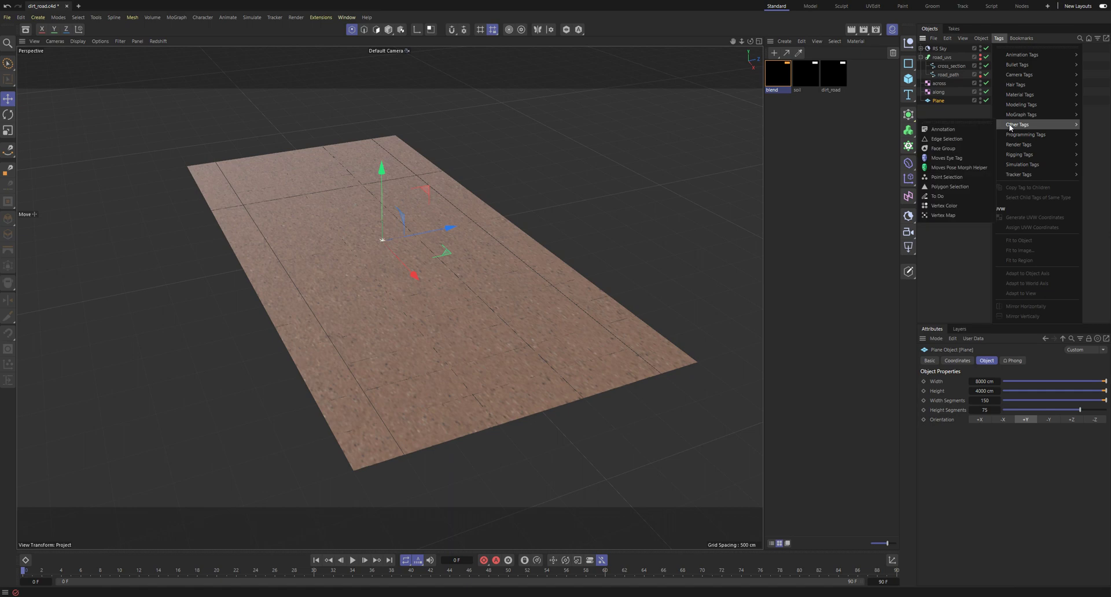
click(943, 205)
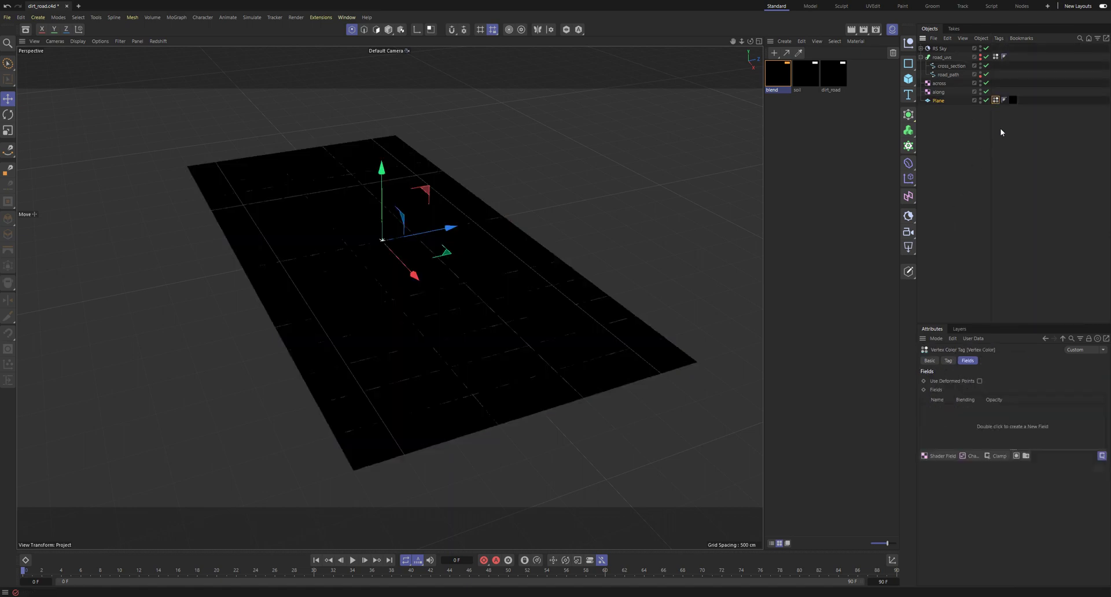
Add the road_uvs Vertex Color tag as a field in the Plane's Vertex Color tag, with its mode set to Average.
mouse_move(996, 57)
mouse_down()
mouse_move(1080, 205)
mouse_move(1039, 334)
mouse_move(974, 421)
mouse_move(999, 421)
mouse_move(956, 412)
mouse_up()
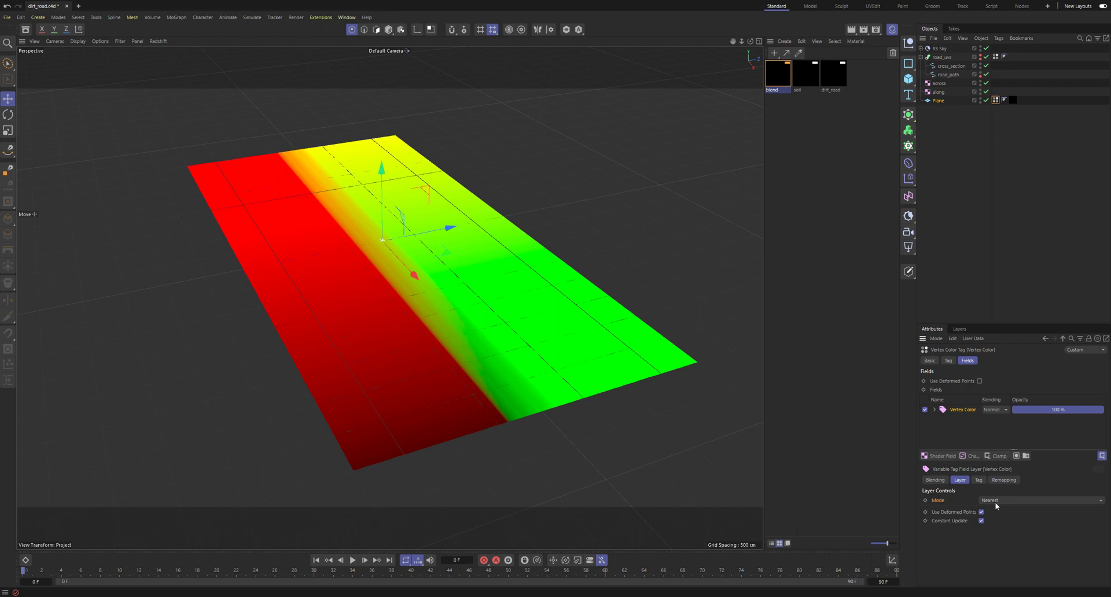
click(994, 502)
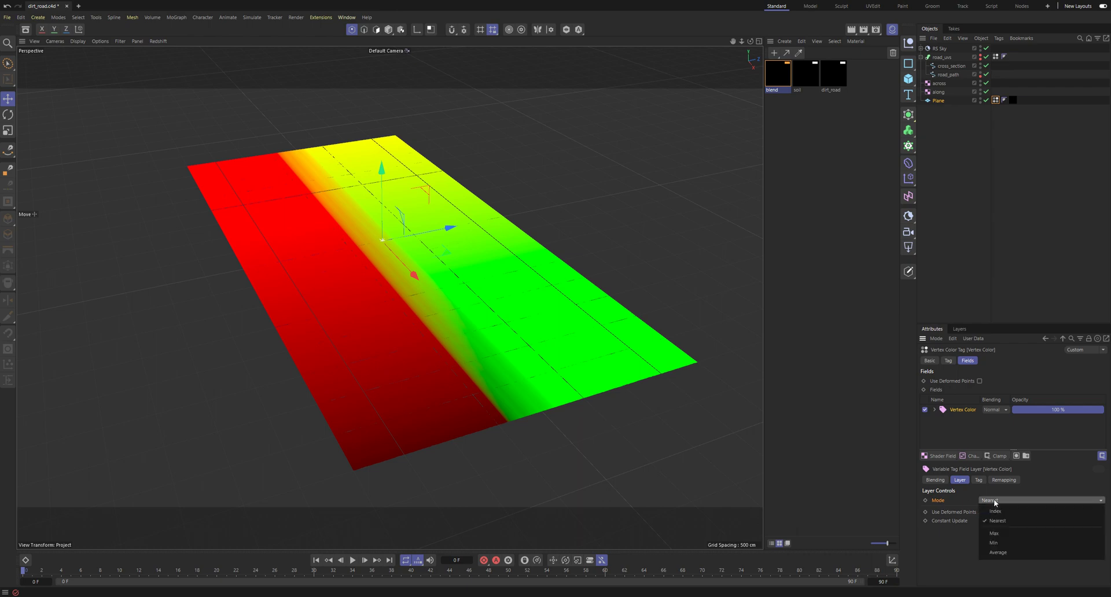
click(998, 553)
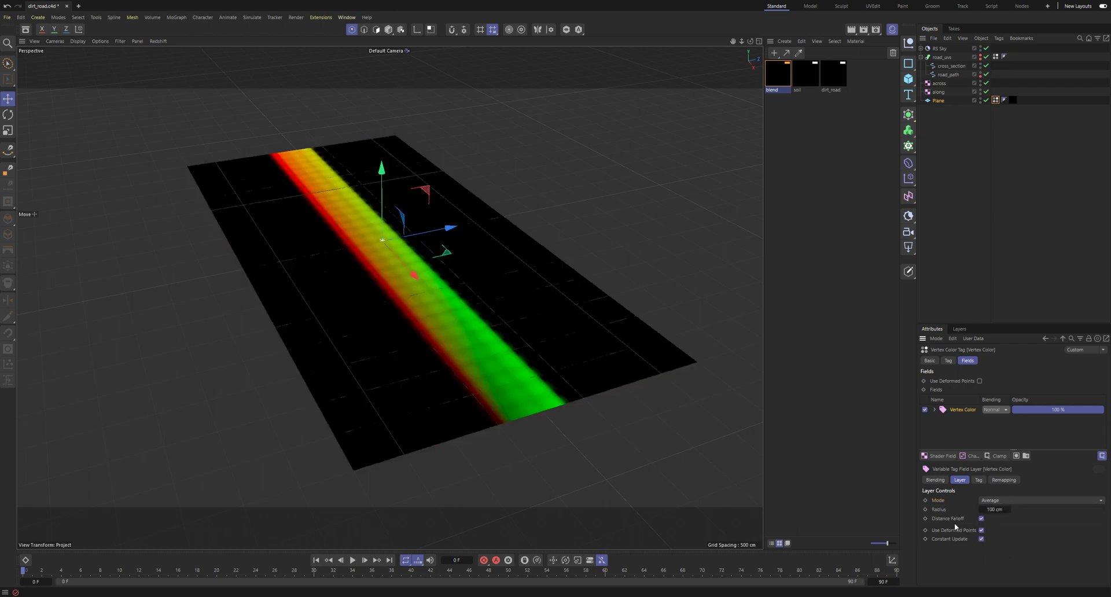
Try the Average mode with Distance Falloff on and a 47 cm radius, and inspect the colours on the Plane.
scroll(449, 388, up, 3)
scroll(462, 353, up, 3)
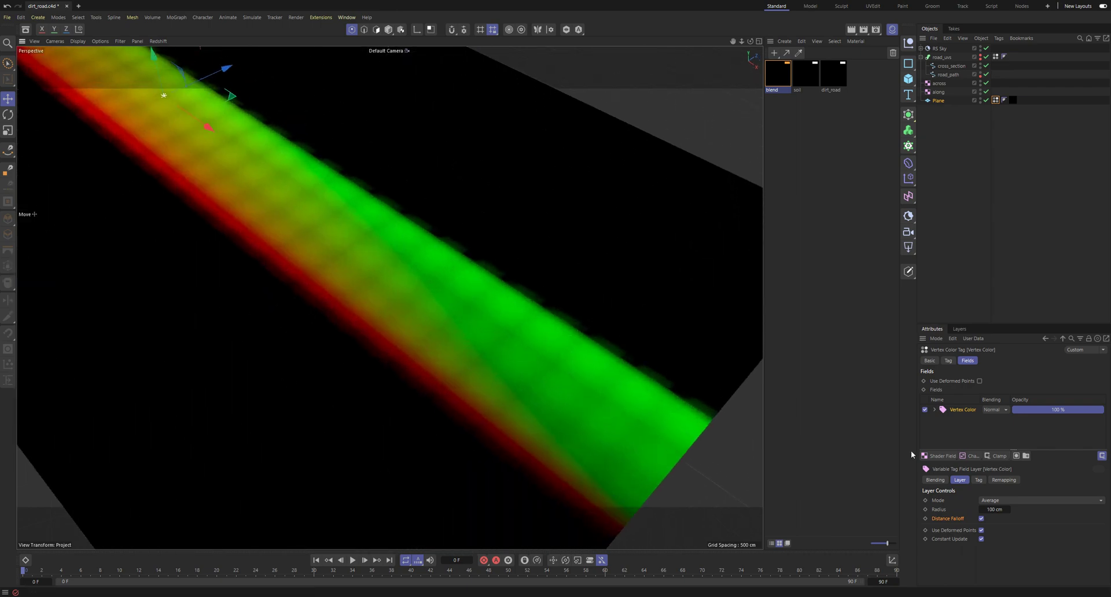
alt+drag(683, 405, 498, 254)
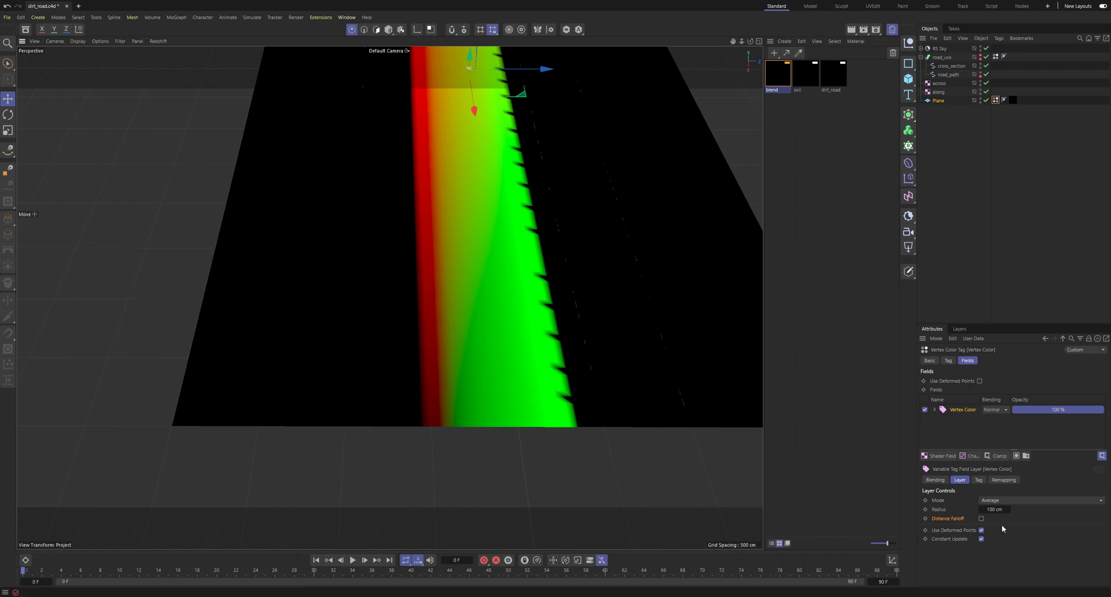
click(981, 519)
drag(995, 510, 997, 511)
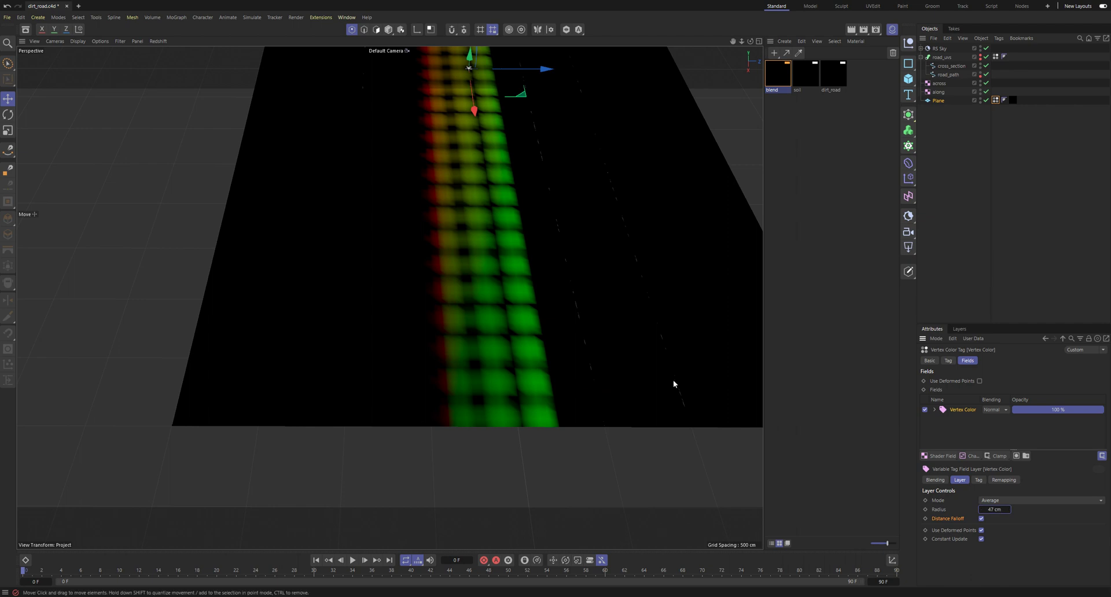
scroll(599, 315, up, 3)
scroll(534, 324, up, 2)
alt+drag(422, 326, 477, 285)
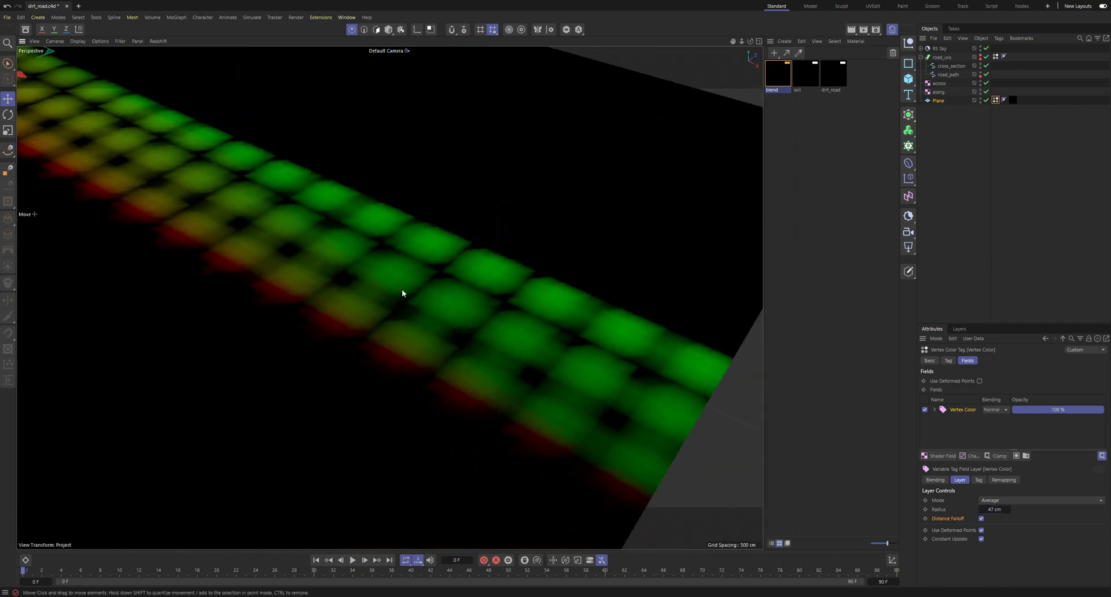
Turn off Distance Falloff for the Vertex Color field layer and set its radius to about 95 cm.
click(982, 519)
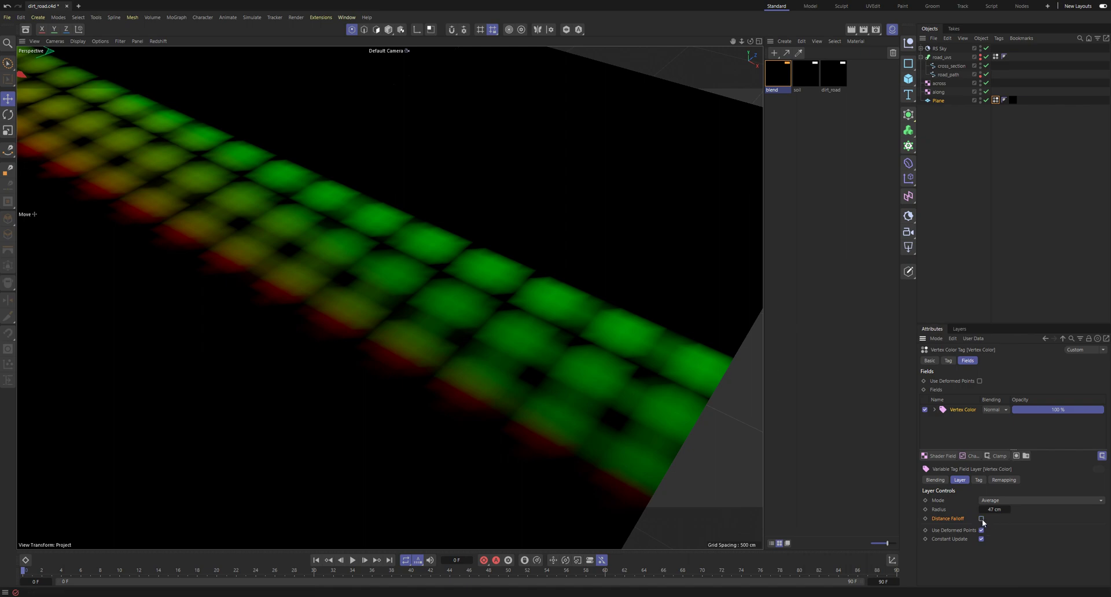
drag(992, 509, 993, 509)
alt+right_drag(451, 276, 347, 307)
alt+drag(389, 298, 457, 371)
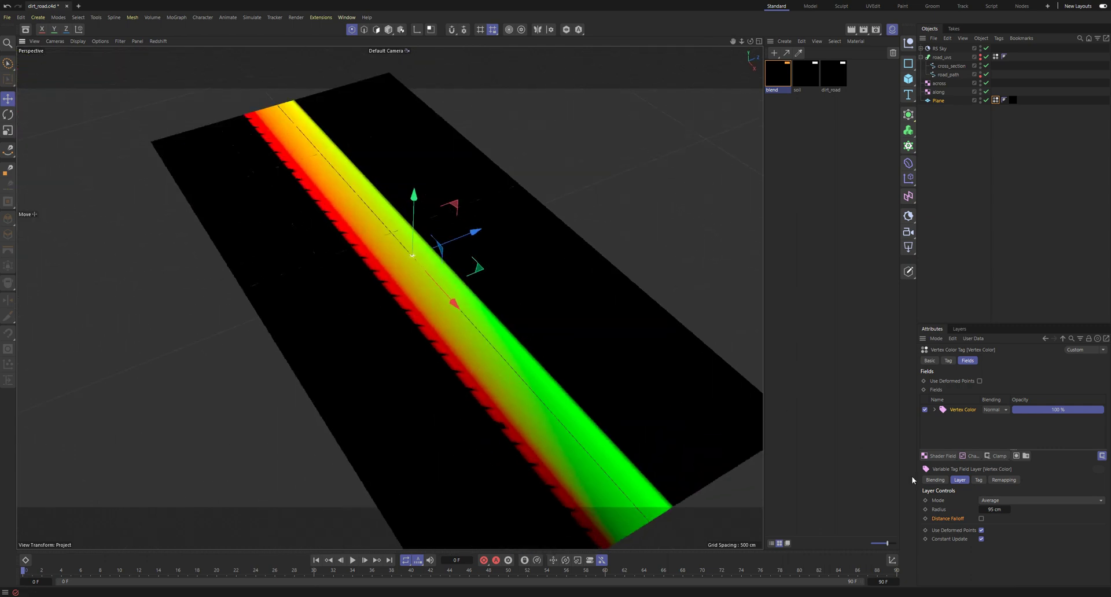
Set the field layer's radius to 200 cm and check the transferred road colours on the Plane.
double_click(993, 509)
text(200)
key(Return)
alt+drag(578, 363, 620, 338)
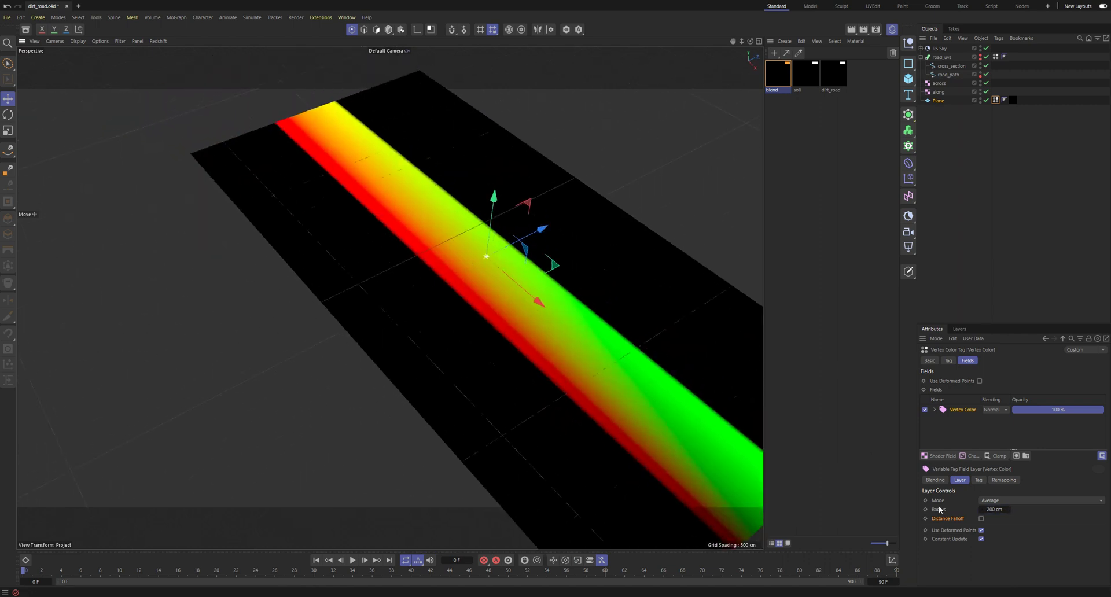
alt+middle_drag(654, 346, 558, 339)
alt+drag(558, 339, 497, 331)
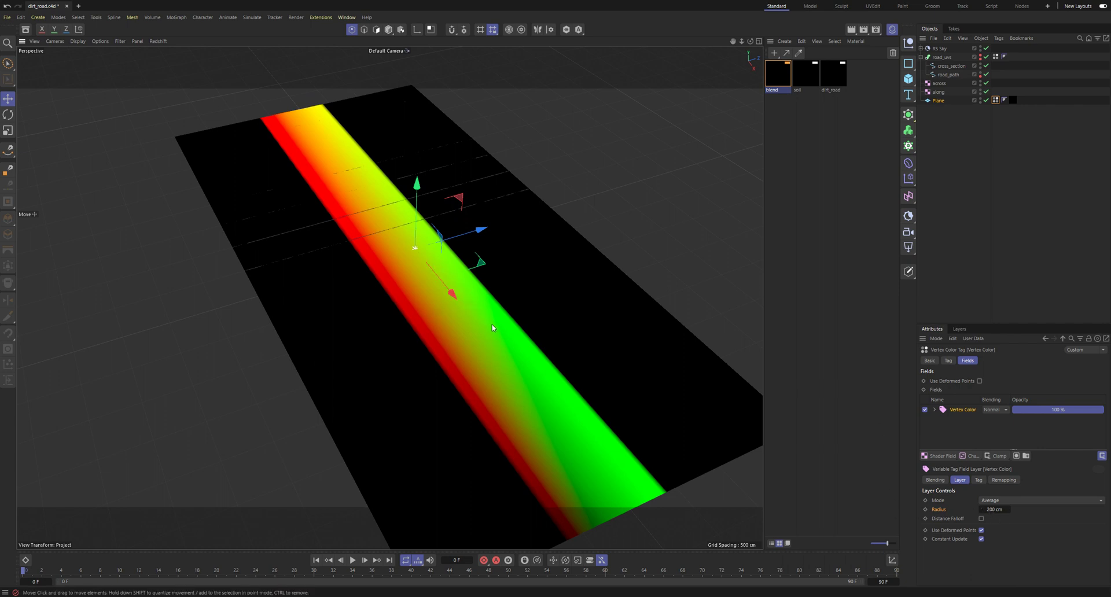
alt+drag(492, 328, 494, 360)
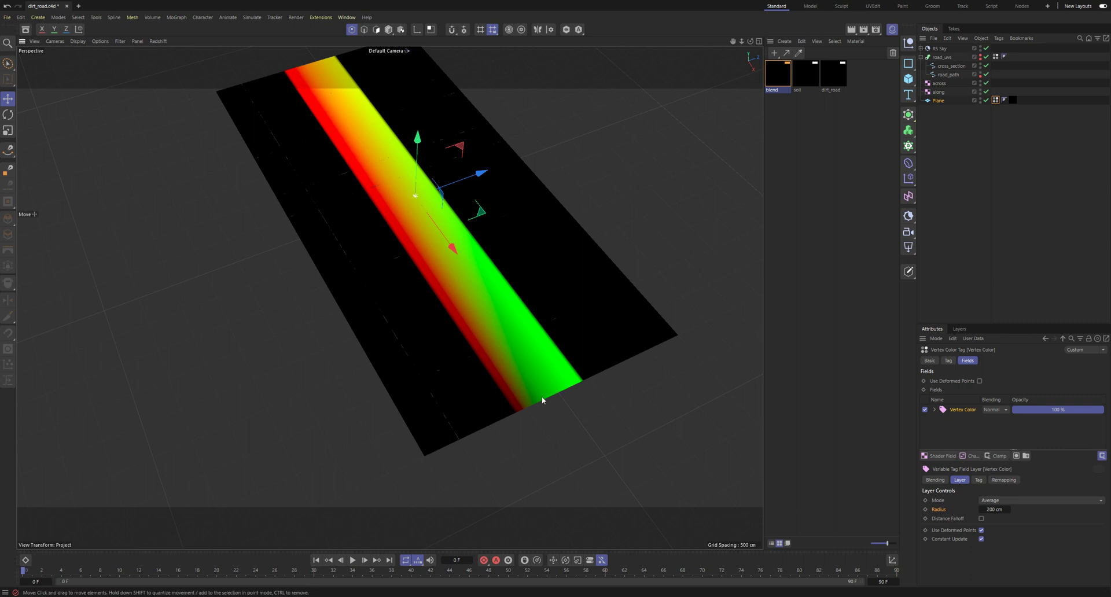
alt+drag(423, 292, 451, 280)
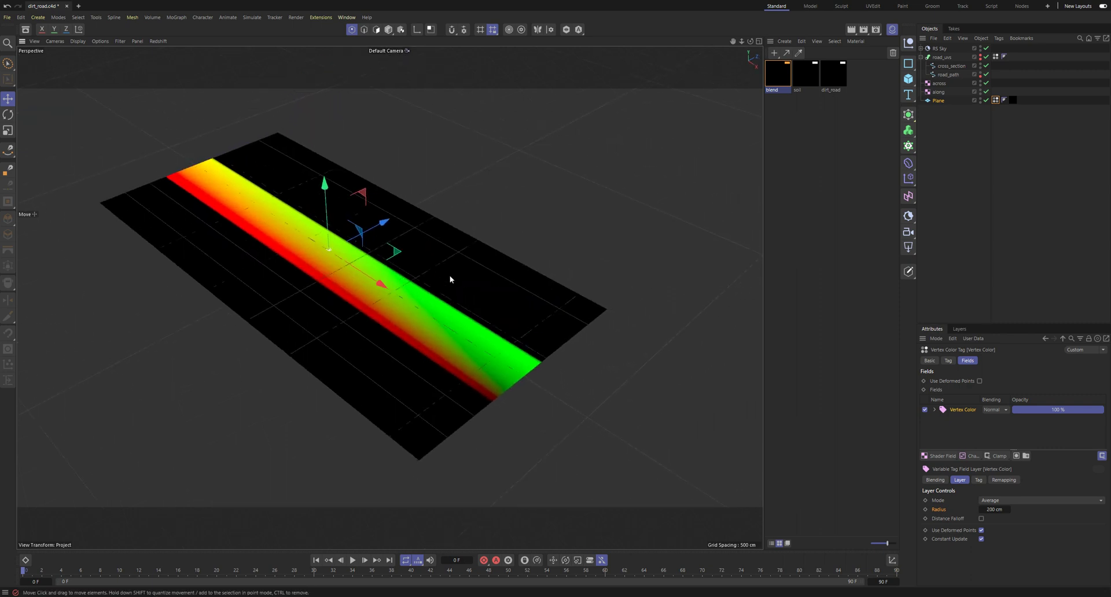
Start the Redshift render preview in the viewport and open the dirt_road material's node graph.
click(158, 41)
click(171, 61)
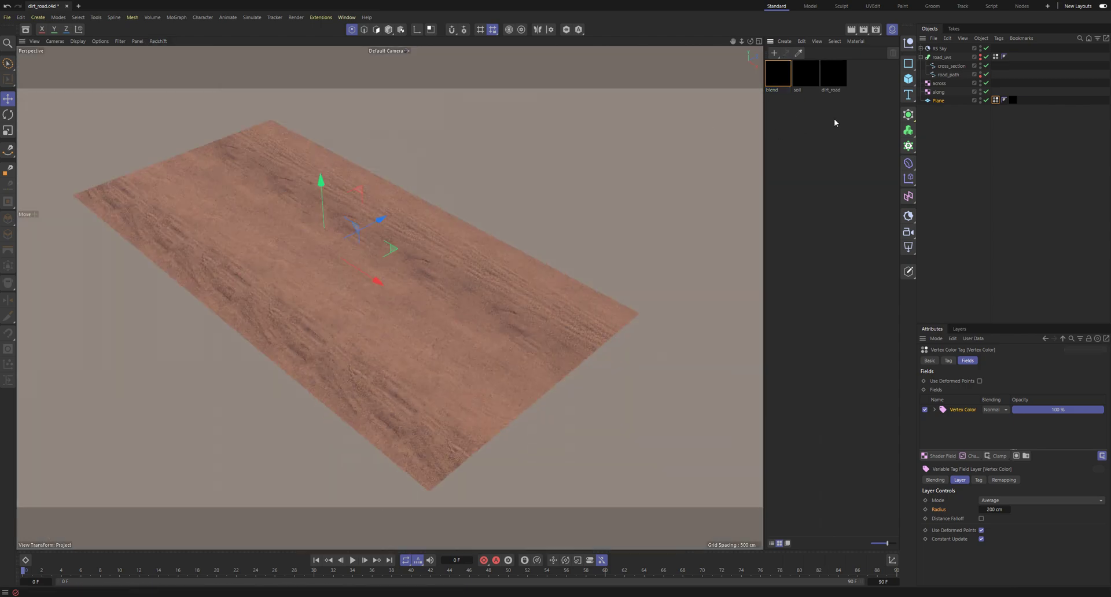
double_click(833, 74)
drag(862, 74, 608, 72)
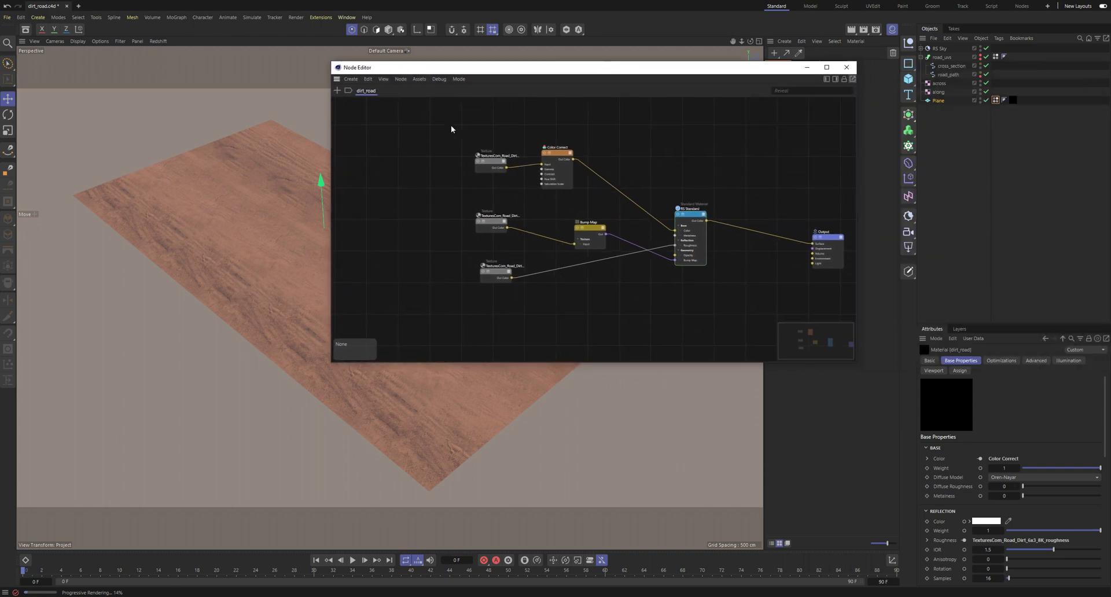
drag(450, 126, 518, 297)
drag(547, 72, 624, 176)
drag(529, 227, 575, 395)
middle_drag(569, 301, 595, 303)
drag(569, 255, 648, 399)
Add a Vertex Attribute node to the dirt_road graph and assign the Plane's Vertex Color tag as its attribute name.
click(528, 318)
key(shift+c)
text(vertex)
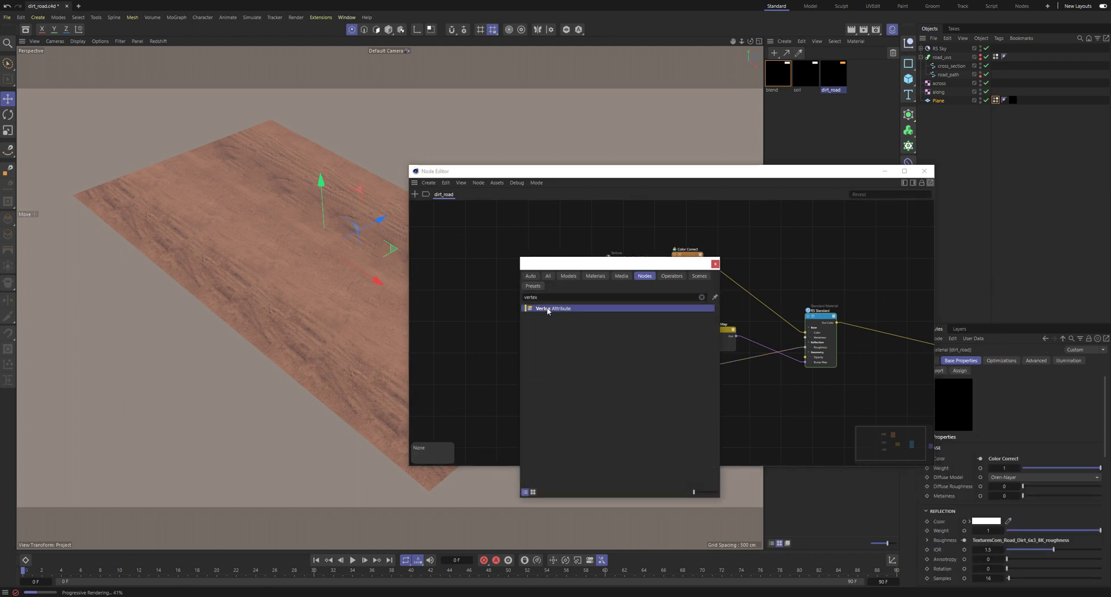
double_click(544, 310)
drag(526, 273, 511, 275)
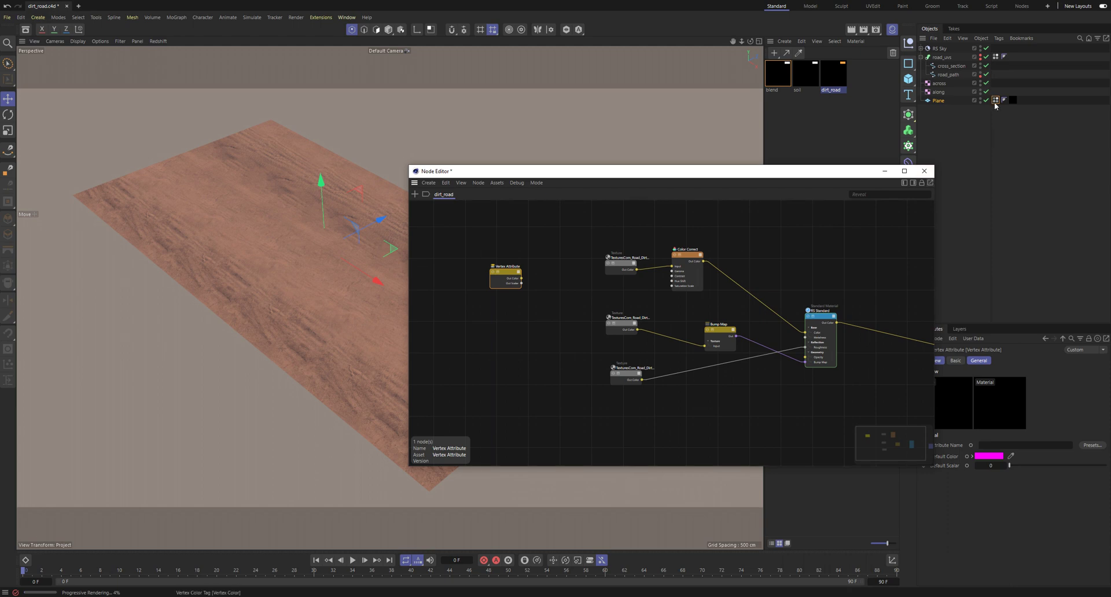
drag(996, 100, 994, 447)
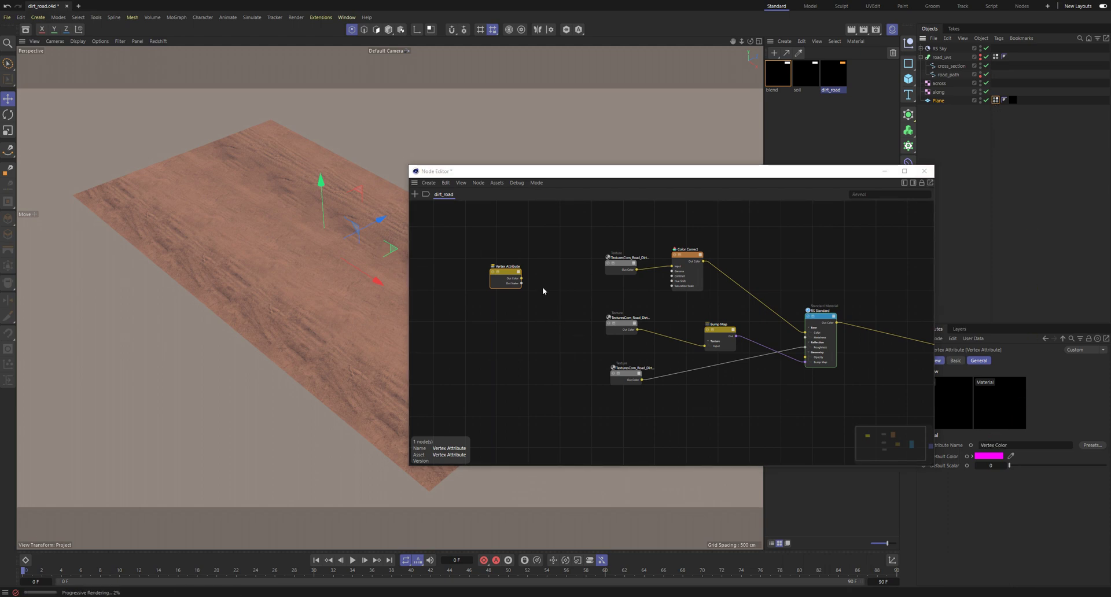
Connect the Vertex Attribute node's colour output to the Output node's Surface and view the rendered road colours on the Plane.
middle_drag(618, 275, 539, 276)
drag(444, 279, 867, 351)
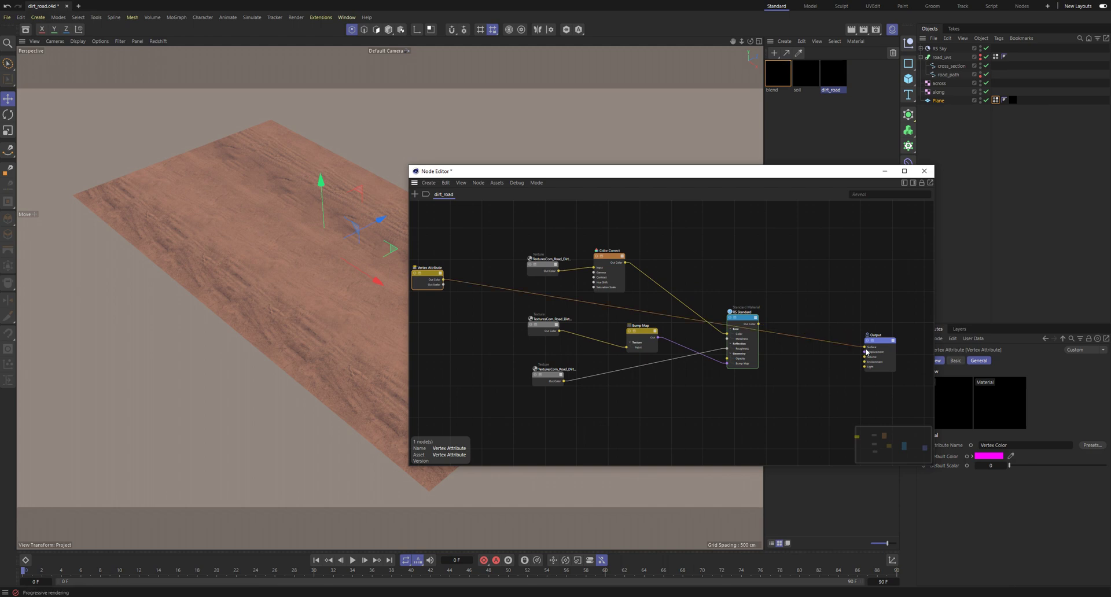
drag(588, 180, 379, 484)
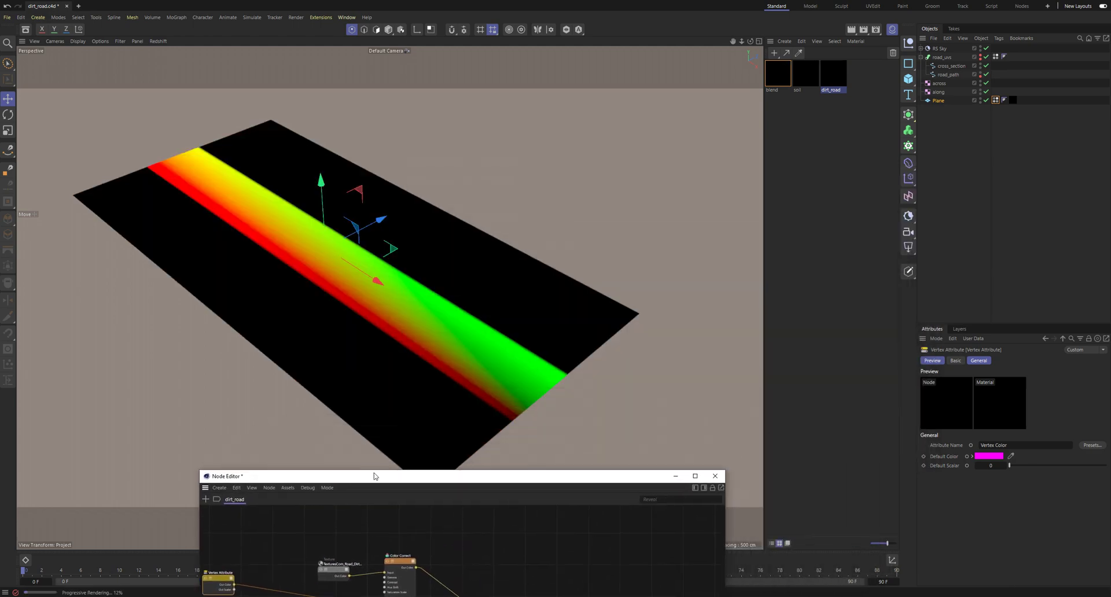
drag(539, 481, 531, 416)
Try the project's Basic color management with the Linear input color profile and restart the render preview.
click(735, 254)
click(1019, 201)
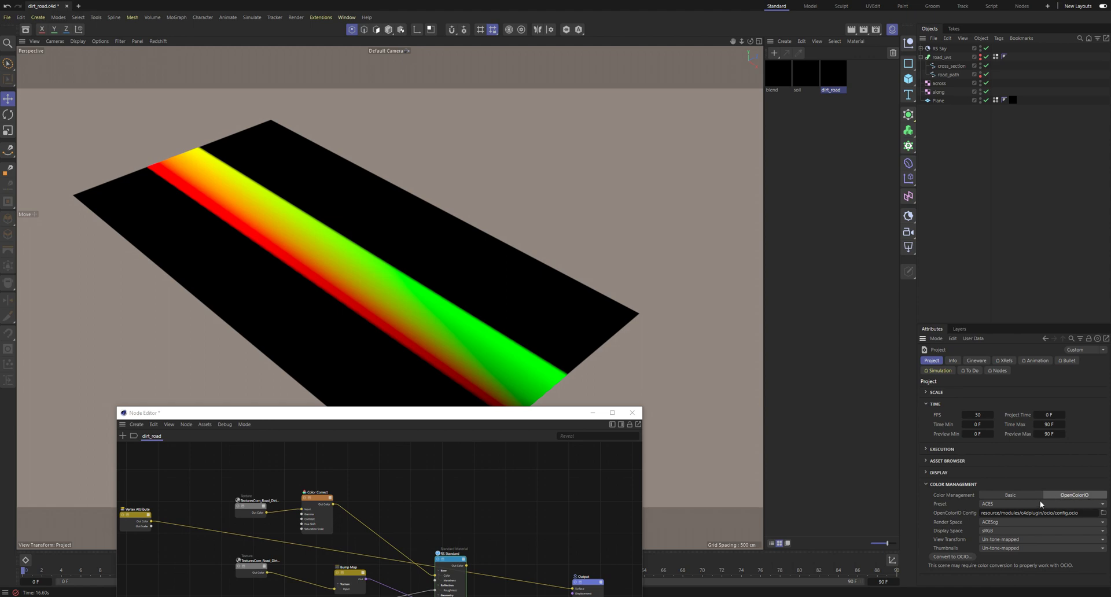
click(1026, 496)
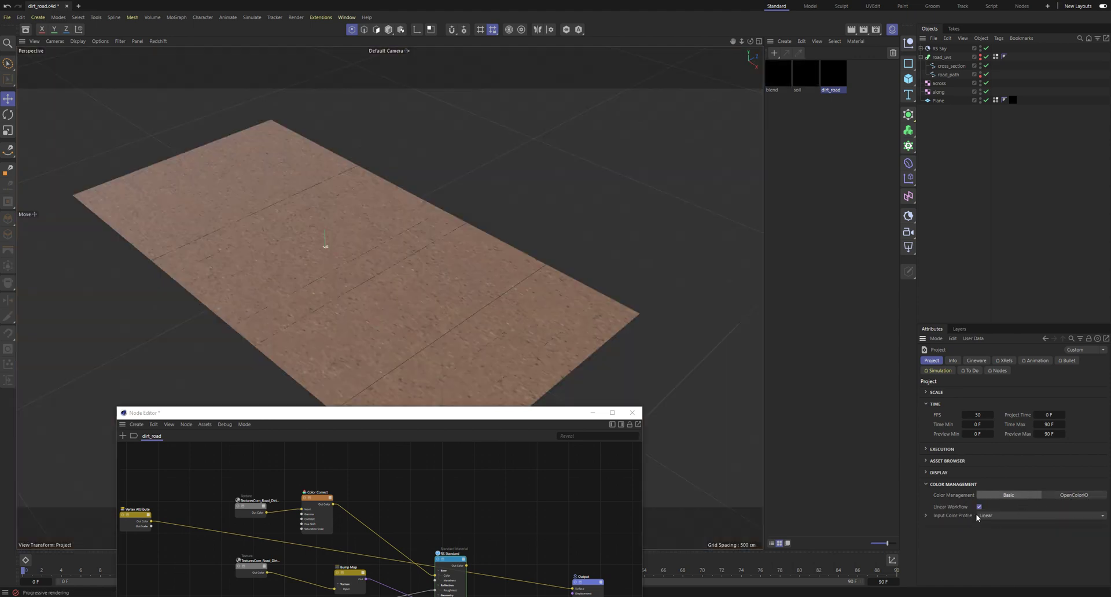
click(999, 516)
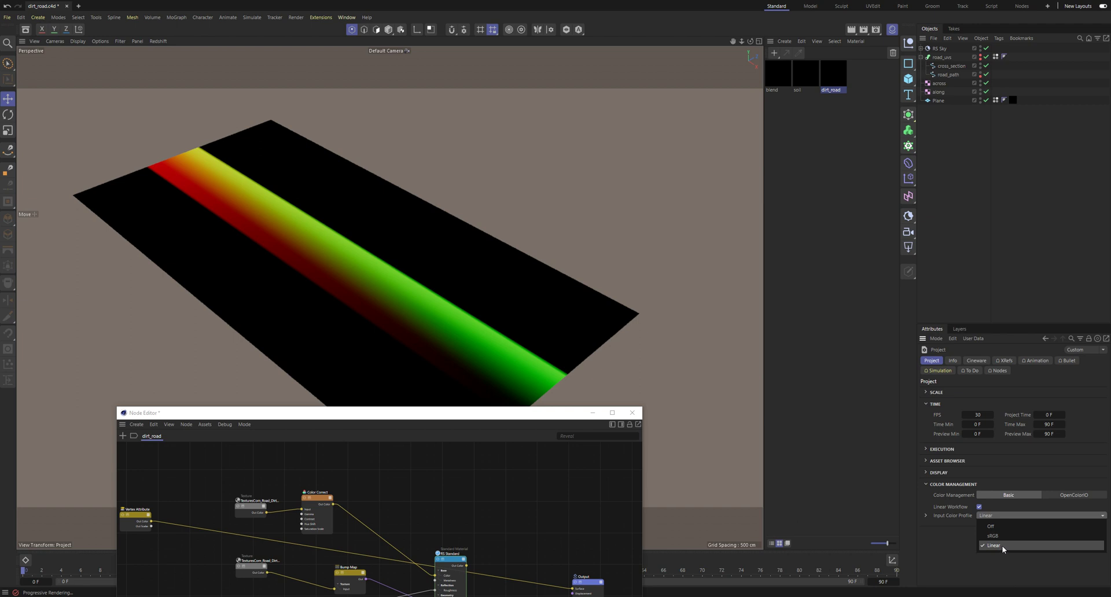
click(1003, 545)
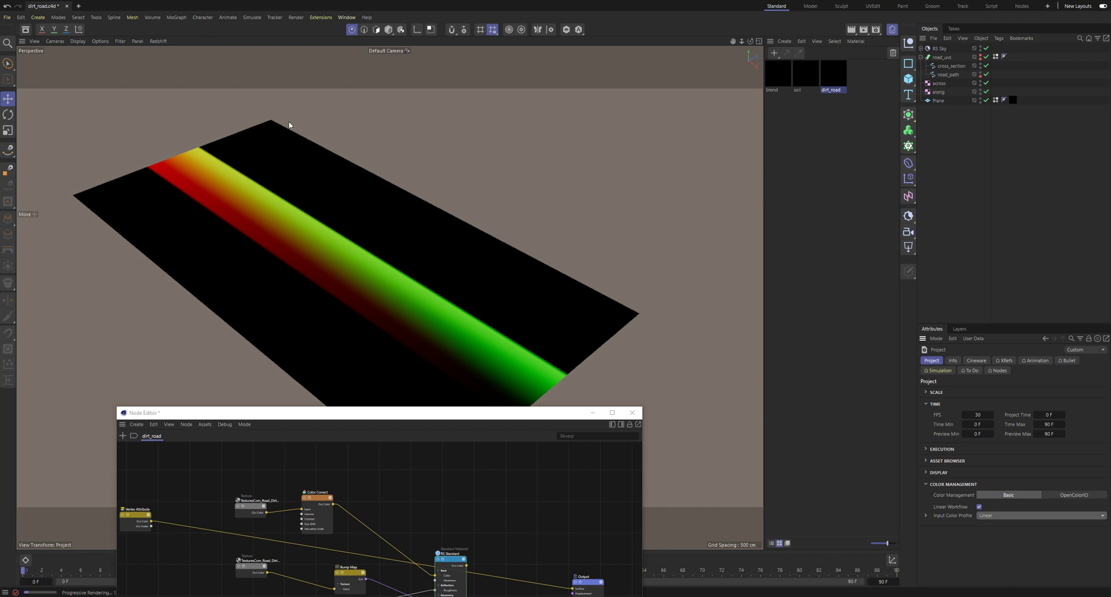
click(160, 43)
click(165, 53)
click(161, 41)
click(166, 54)
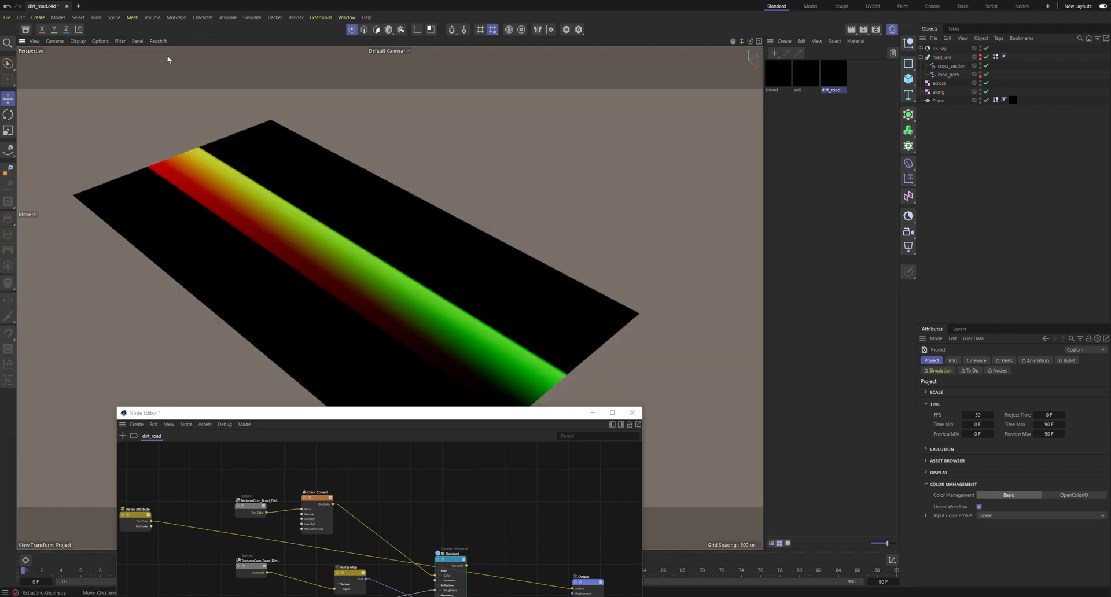
Preview the sRGB input color profile in the render, and compare it with the Plane's vertex colours in the standard viewport.
click(994, 514)
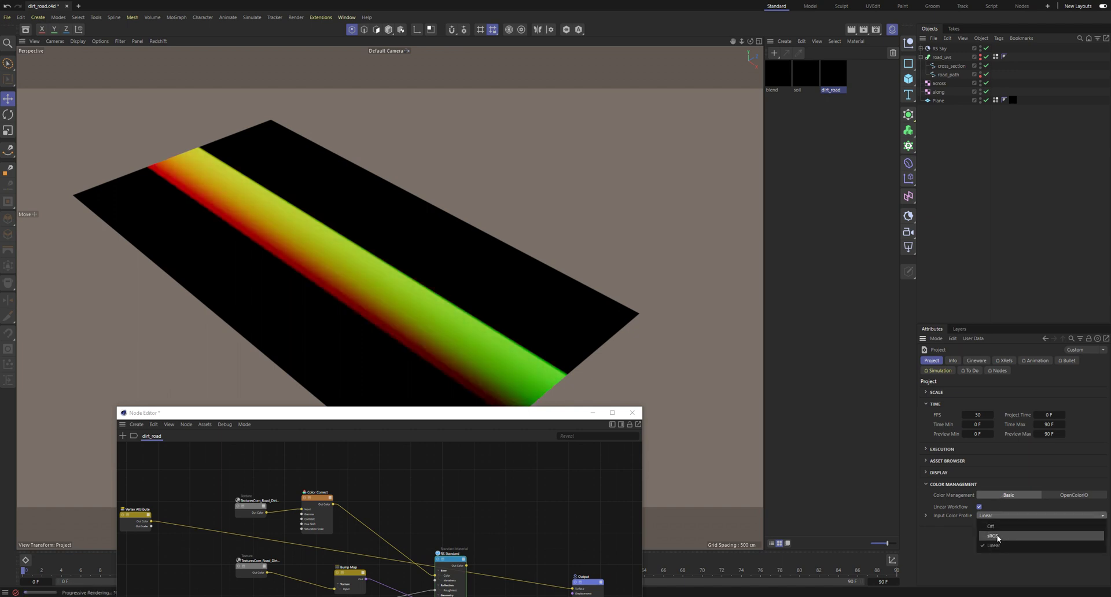
click(252, 233)
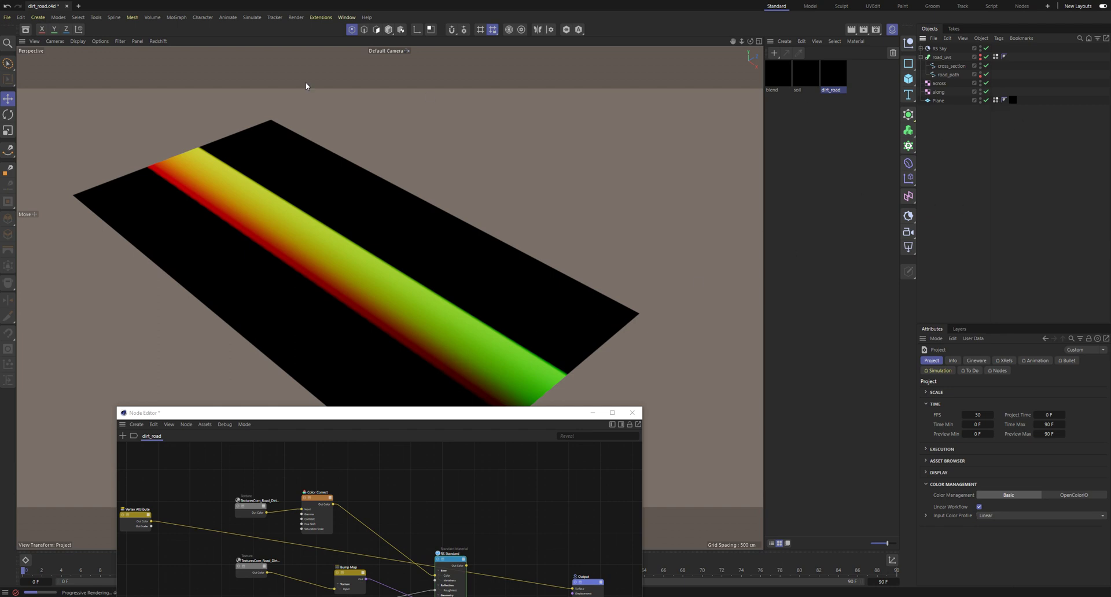
click(158, 41)
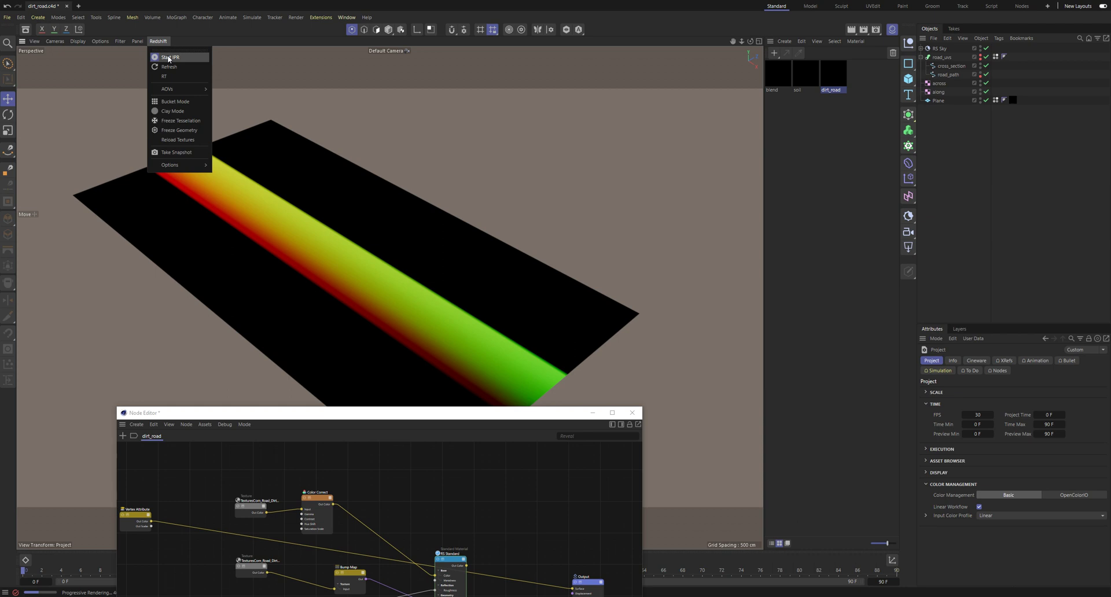
click(169, 57)
click(995, 100)
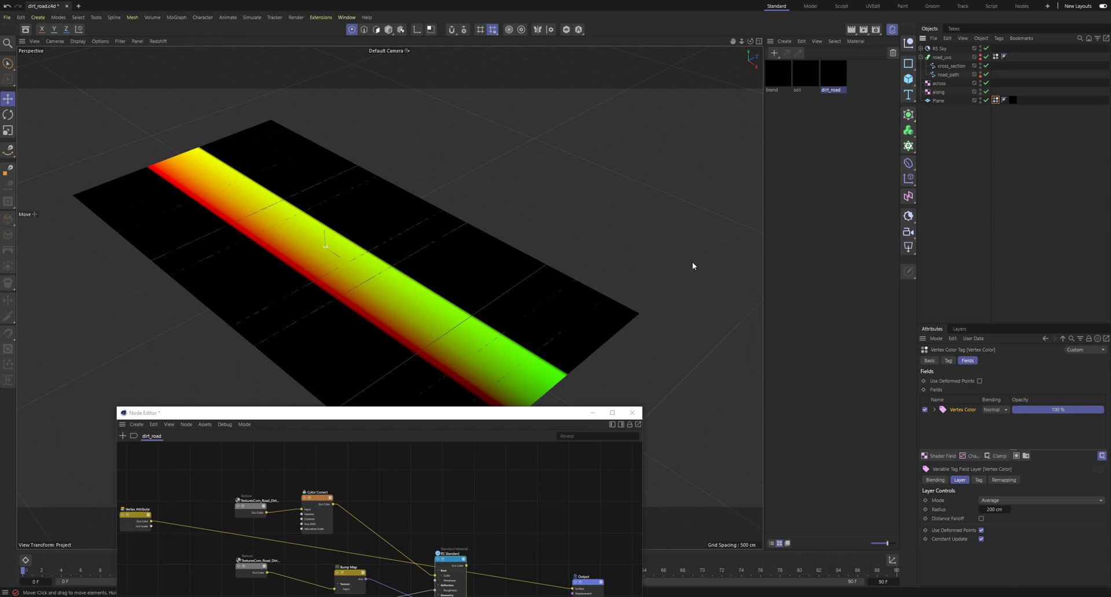
click(963, 206)
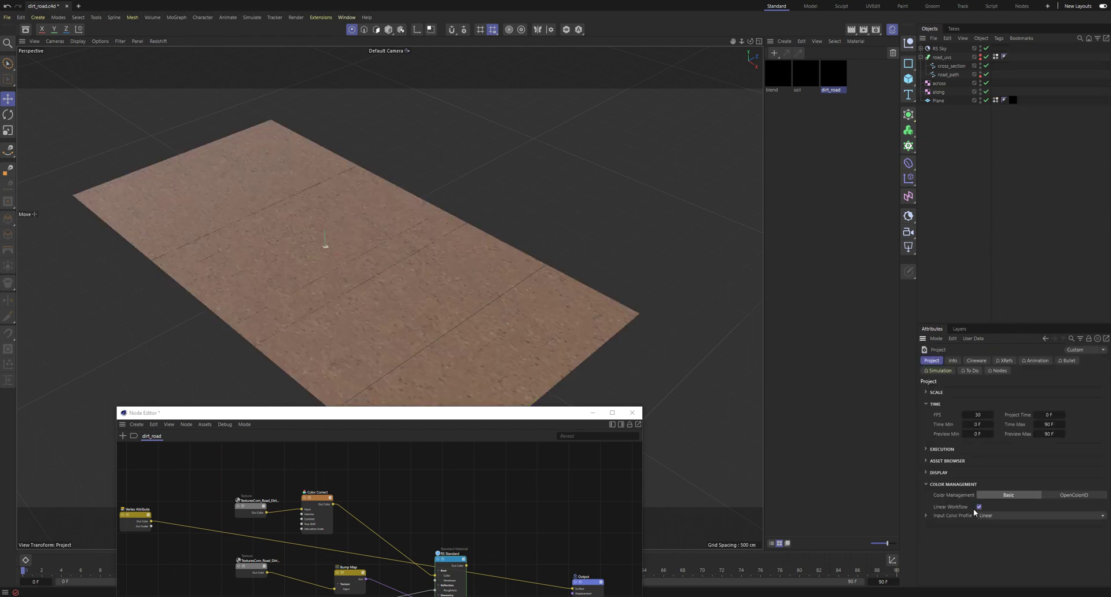
Keep the Linear input color profile and switch the project's color management back to OpenColorIO.
click(988, 518)
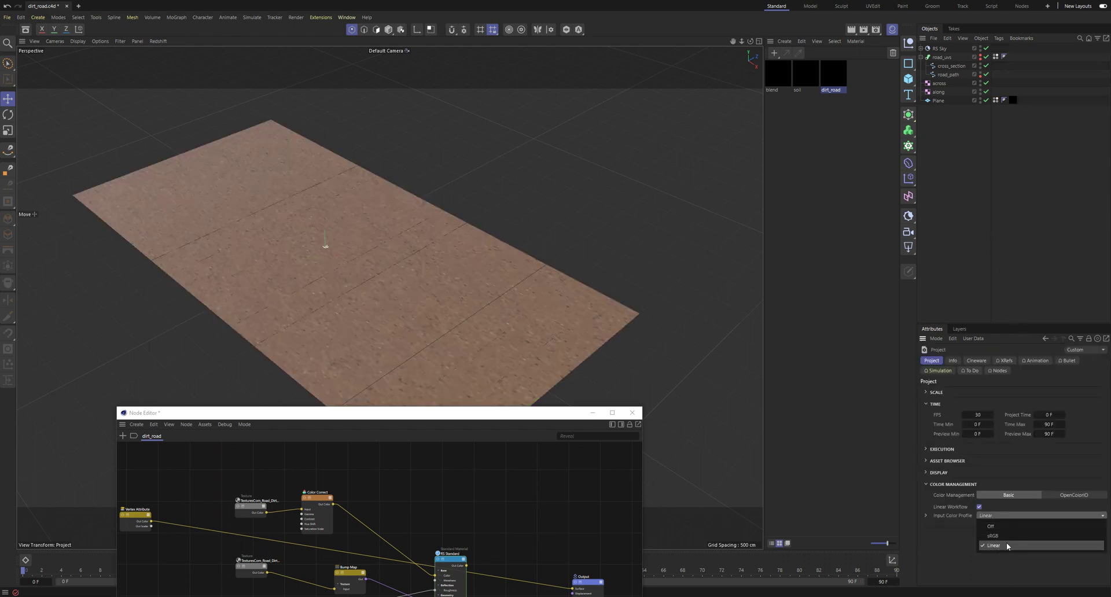
click(1007, 545)
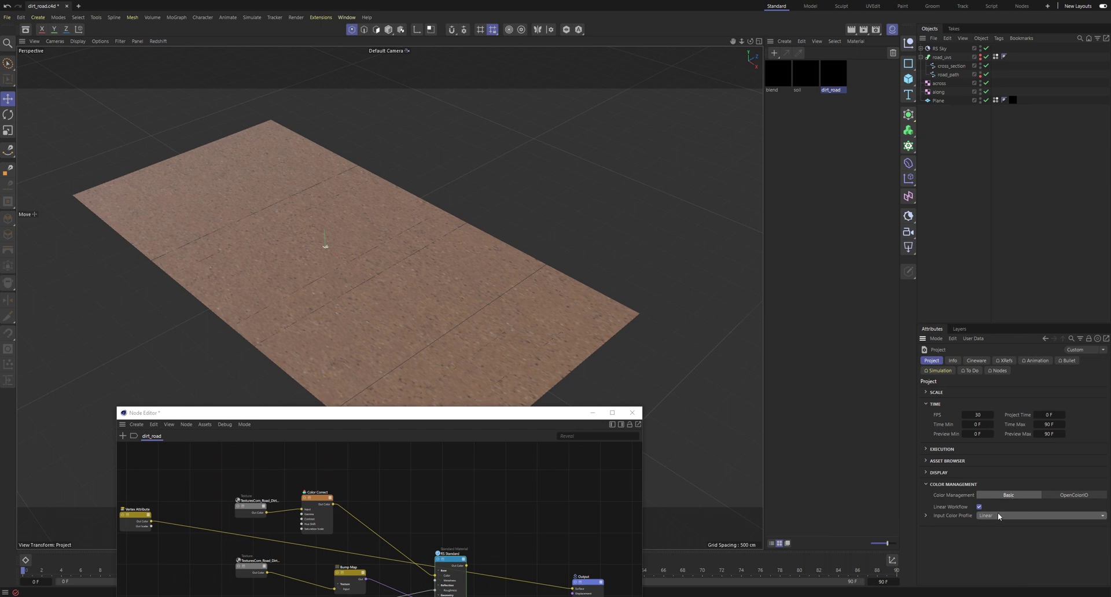
click(1070, 496)
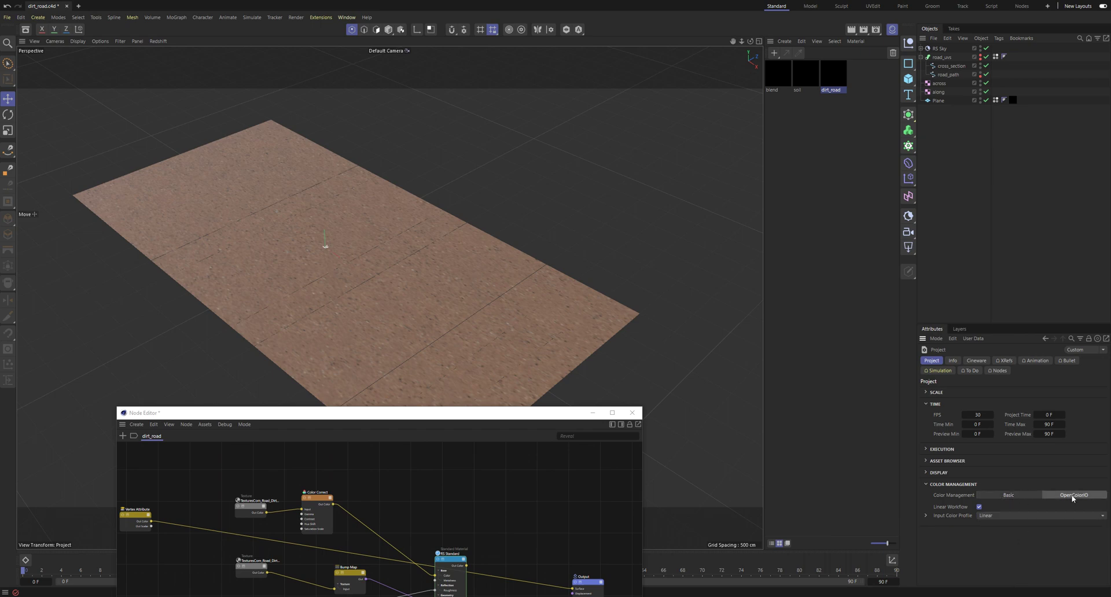
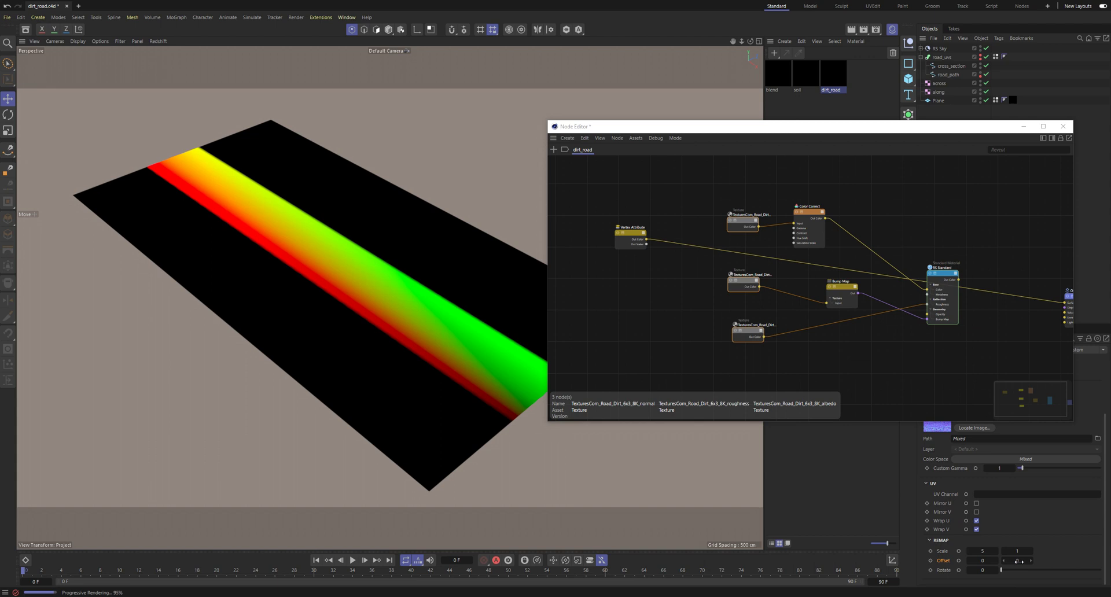
Add a State node to the dirt_road graph and connect its UV coordinate output to the Output node's Surface.
click(638, 287)
key(shift+c)
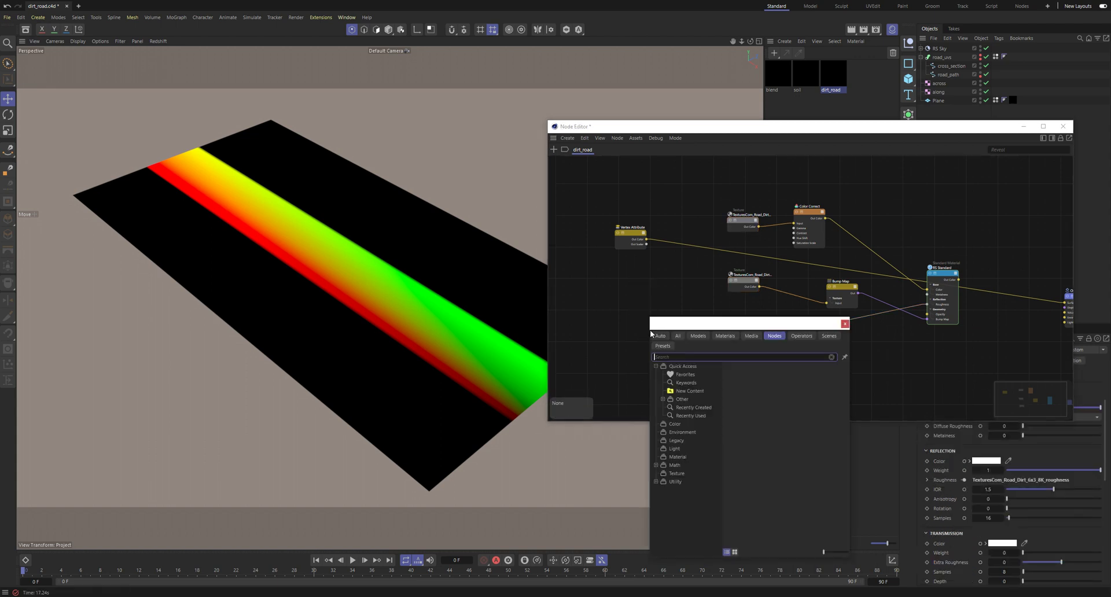
text(state)
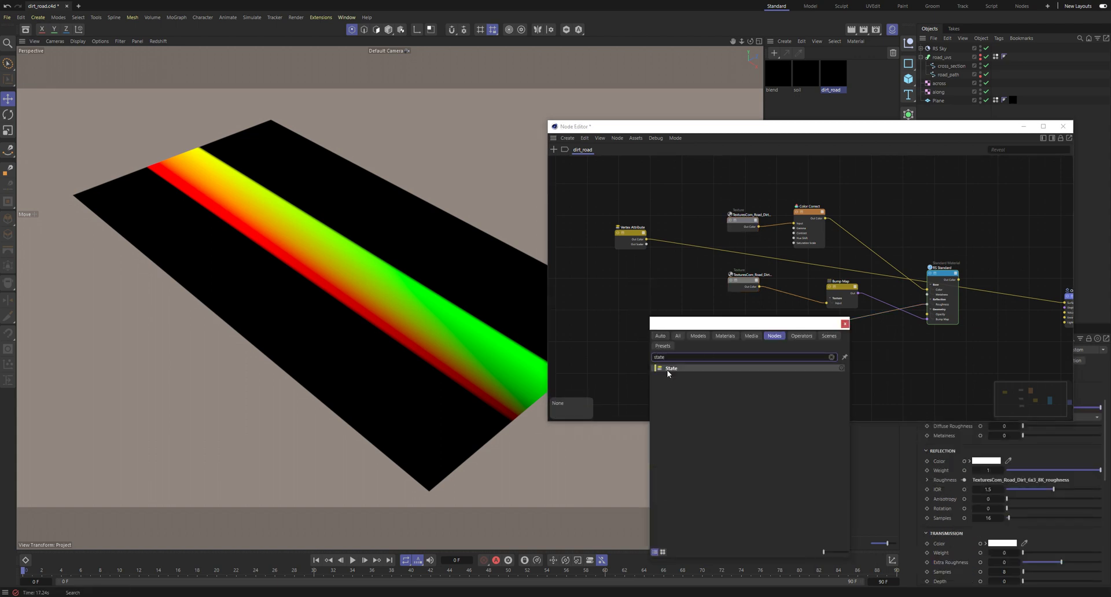
key(Return)
drag(624, 313, 1054, 305)
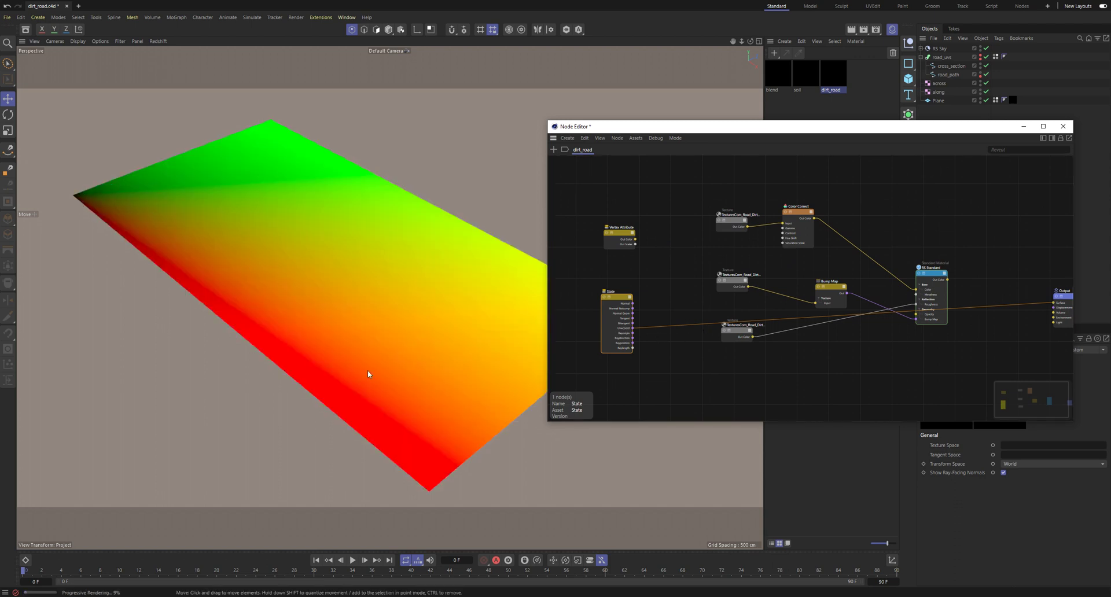
Subtract the State UV coordinates from the Vertex Attribute colour with a Vector Sub node and preview its output on the Surface.
click(675, 281)
key(shift+c)
text(vec)
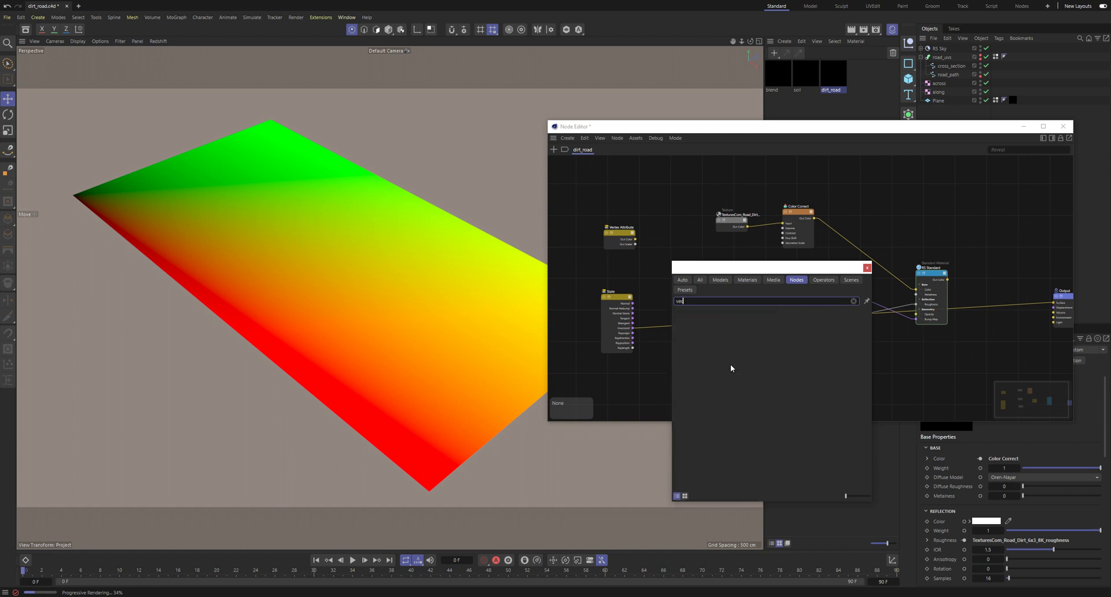
text(tor sub)
click(697, 312)
drag(632, 328, 664, 274)
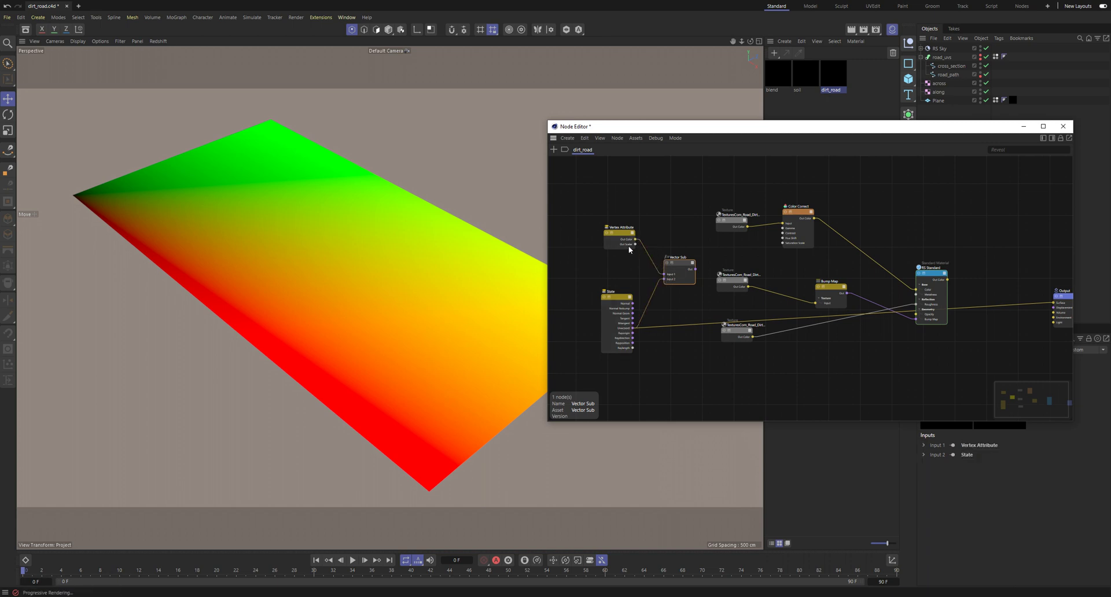
drag(620, 232, 615, 235)
drag(678, 264, 1053, 302)
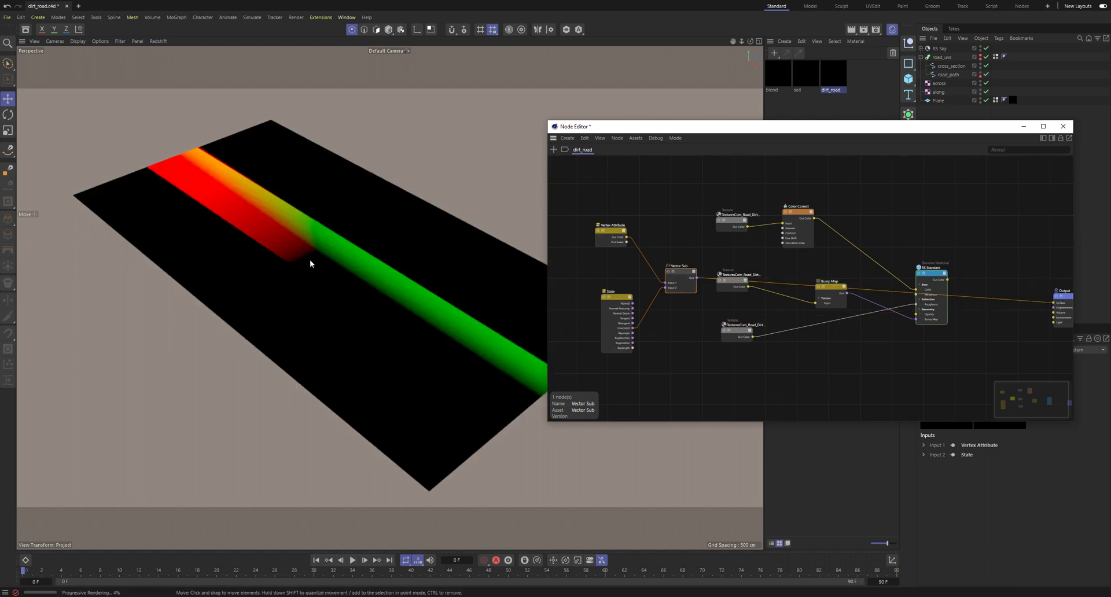
alt+right_drag(311, 248, 346, 276)
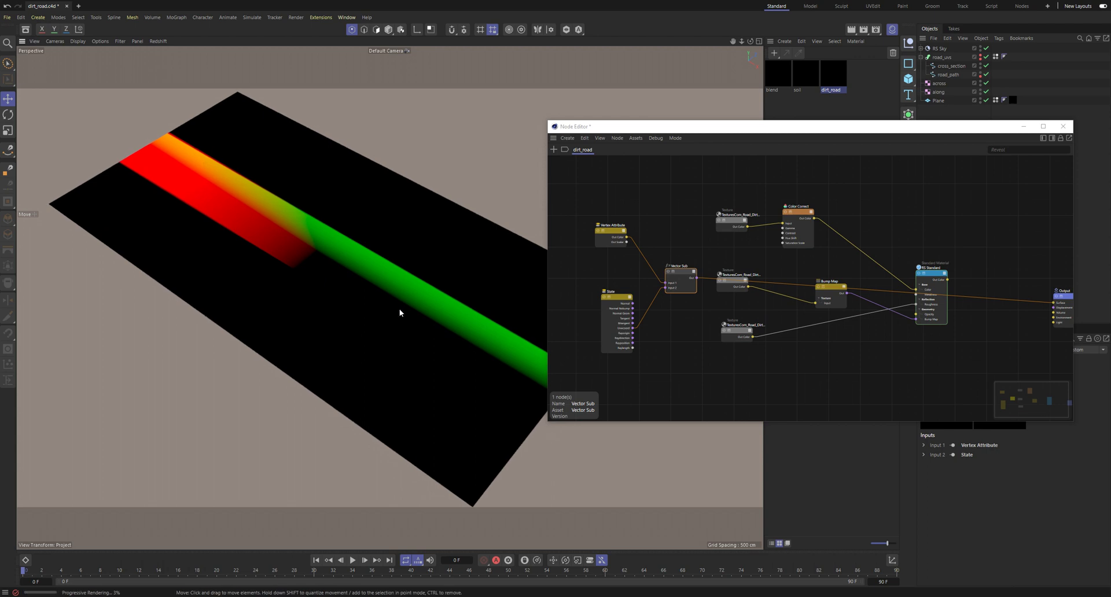
Connect the Vector Sub output to the UV Remap Offset of the albedo, normal and roughness texture nodes.
drag(742, 280, 721, 224)
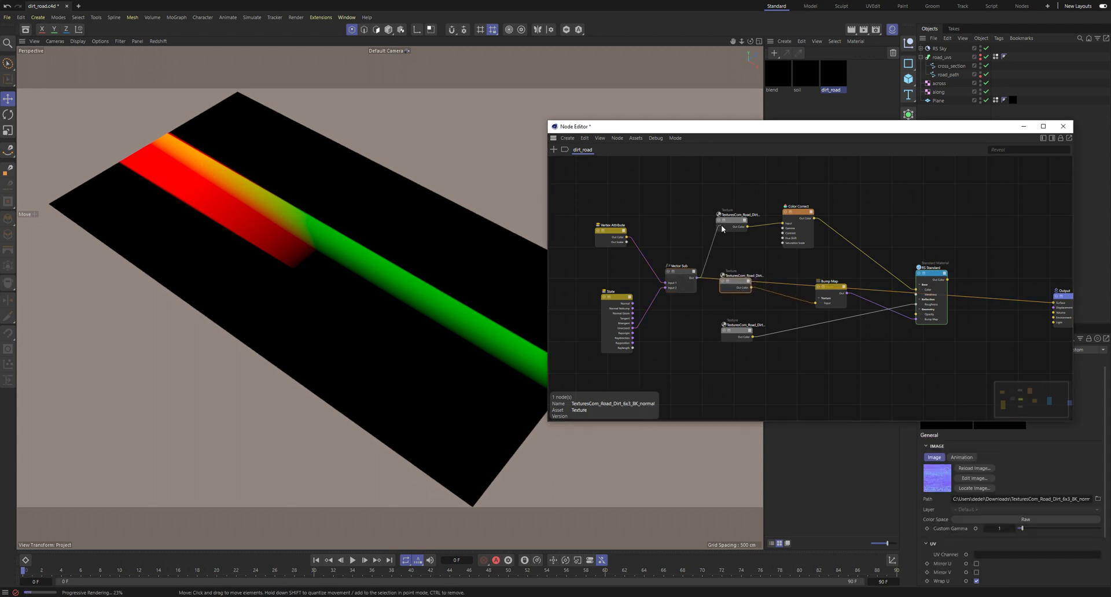
mouse_move(763, 273)
click(808, 282)
drag(696, 278, 739, 291)
mouse_move(775, 337)
click(818, 347)
drag(735, 339, 700, 282)
click(737, 341)
mouse_move(770, 385)
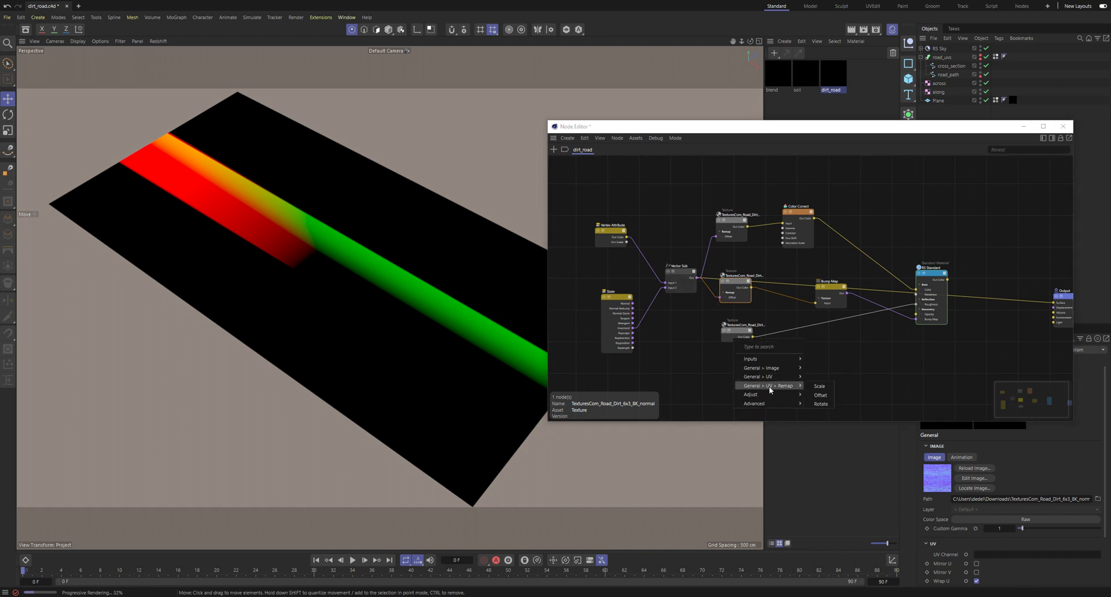
click(817, 396)
Tidy the placement of the Vertex Attribute and State nodes and select the three road texture nodes.
click(611, 231)
drag(659, 136, 617, 179)
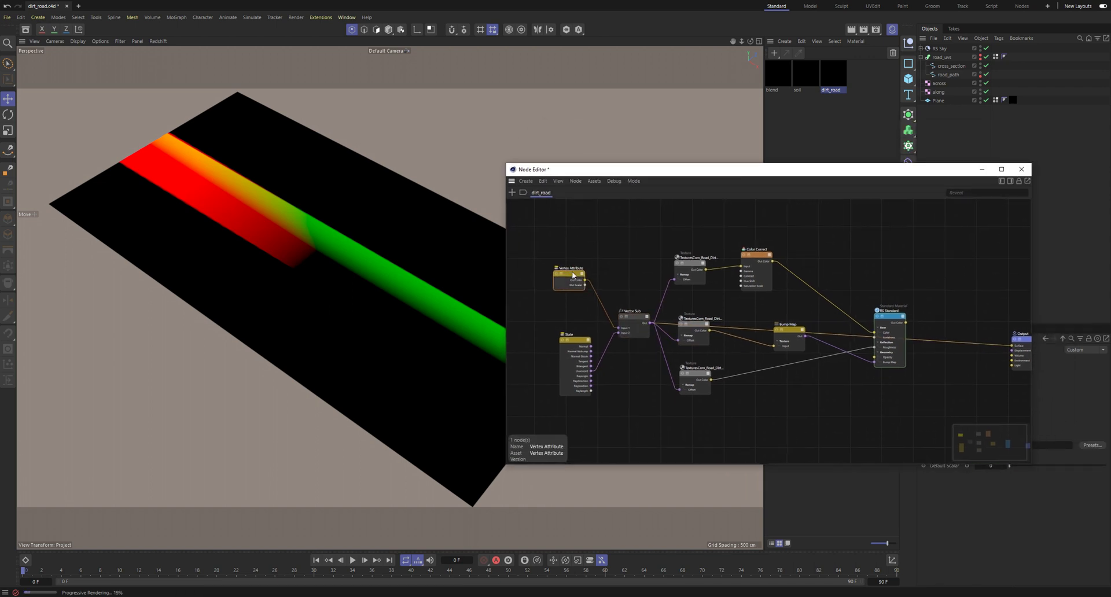
drag(573, 270, 568, 272)
drag(576, 339, 569, 344)
drag(686, 235, 713, 428)
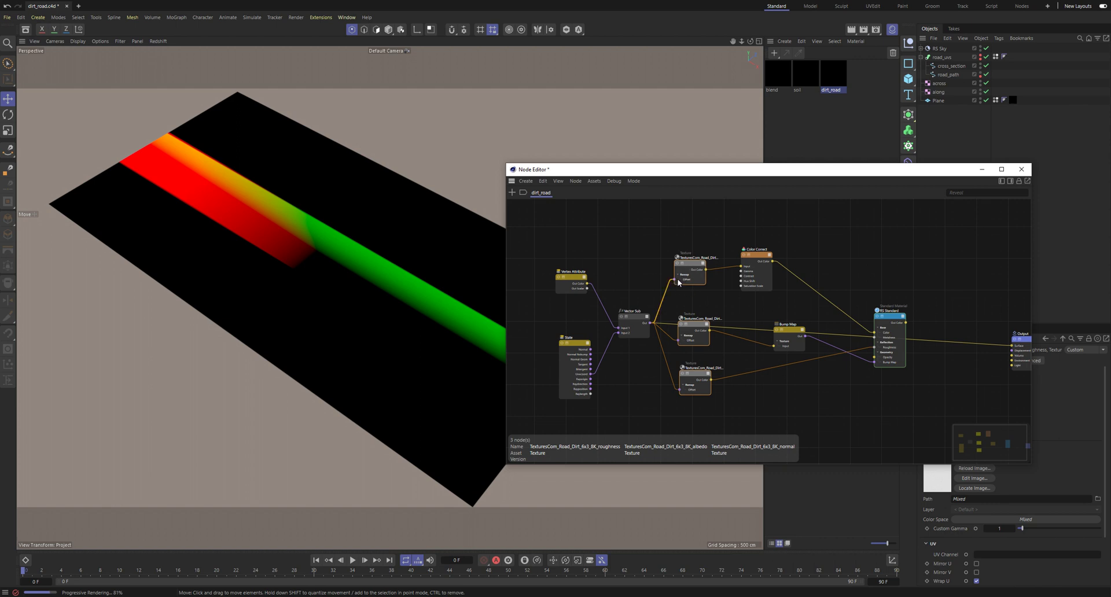
Reconnect the RS Standard material to the Output node's Surface and inspect the road texture on the Plane.
click(907, 327)
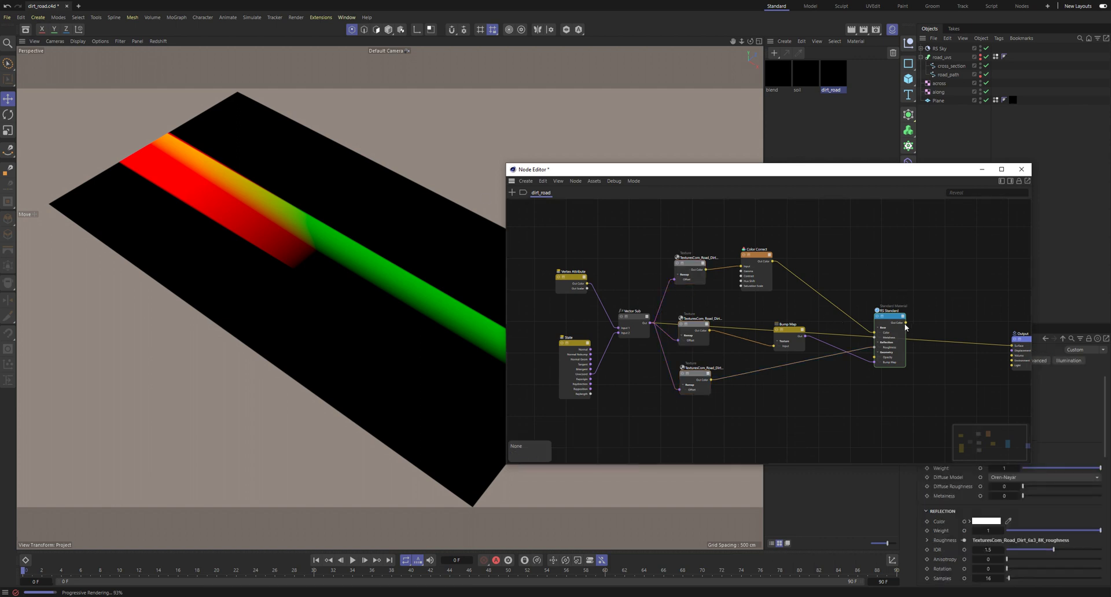
drag(1016, 347, 1016, 349)
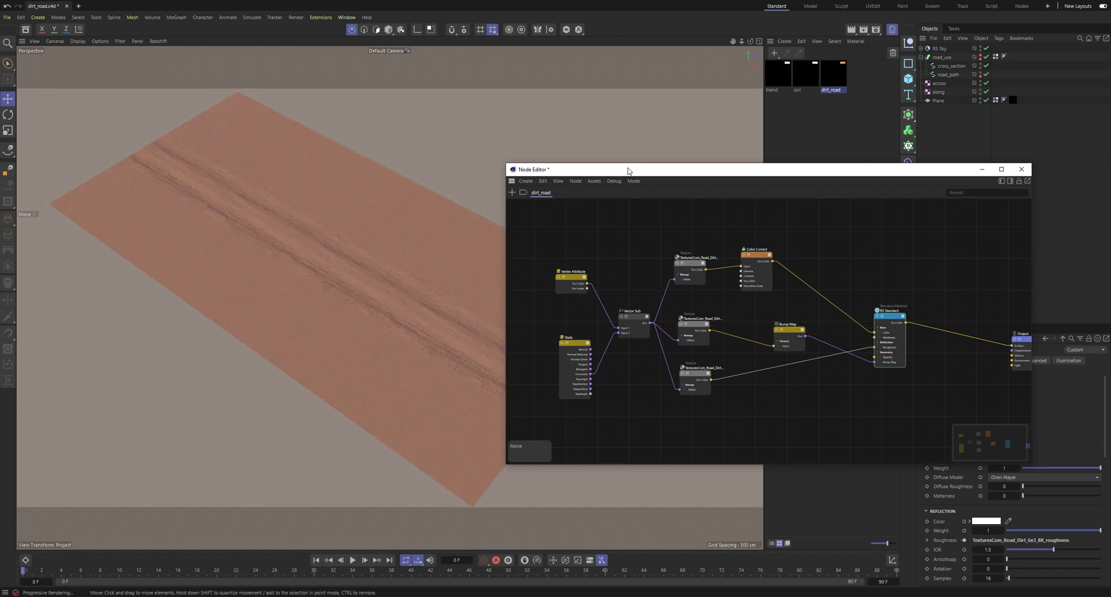
drag(628, 171, 798, 315)
alt+drag(333, 263, 431, 268)
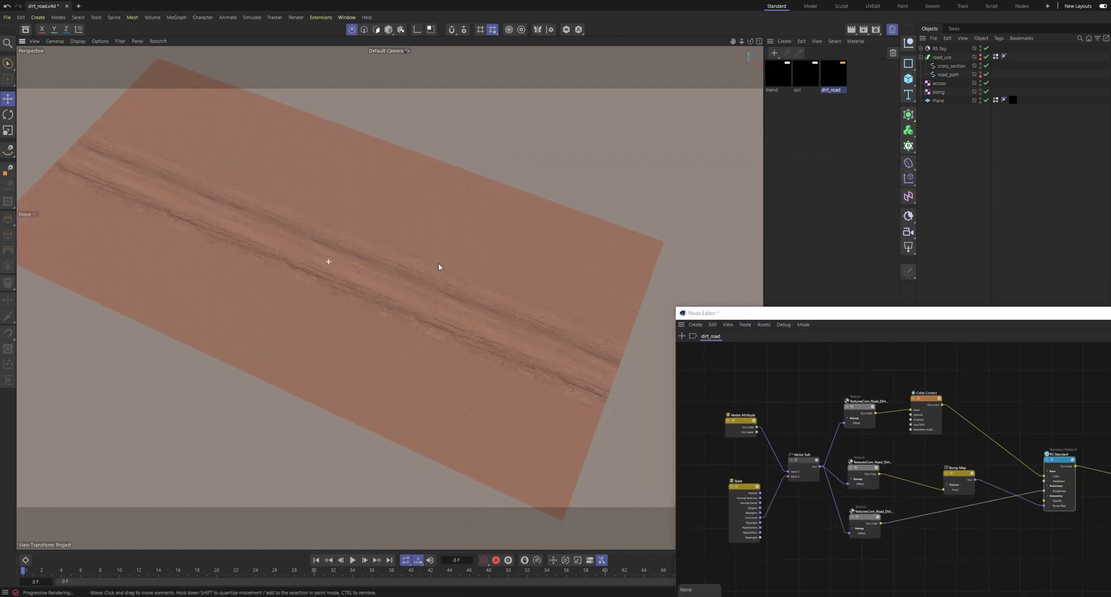
Select two mid-section points of the road_path spline and move them sideways along Z to bend the road.
alt+right_drag(430, 265, 426, 281)
alt+drag(414, 295, 371, 301)
click(948, 74)
key(8)
mouse_move(344, 187)
mouse_down()
mouse_move(225, 240)
mouse_move(296, 203)
mouse_up()
key(e)
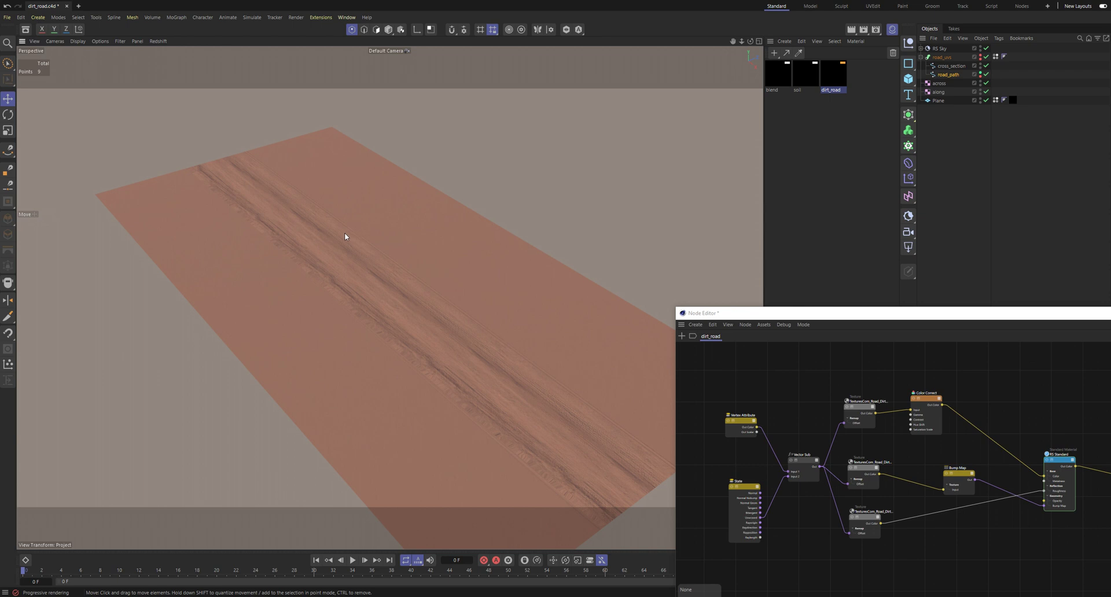
key(8)
drag(344, 212, 306, 201)
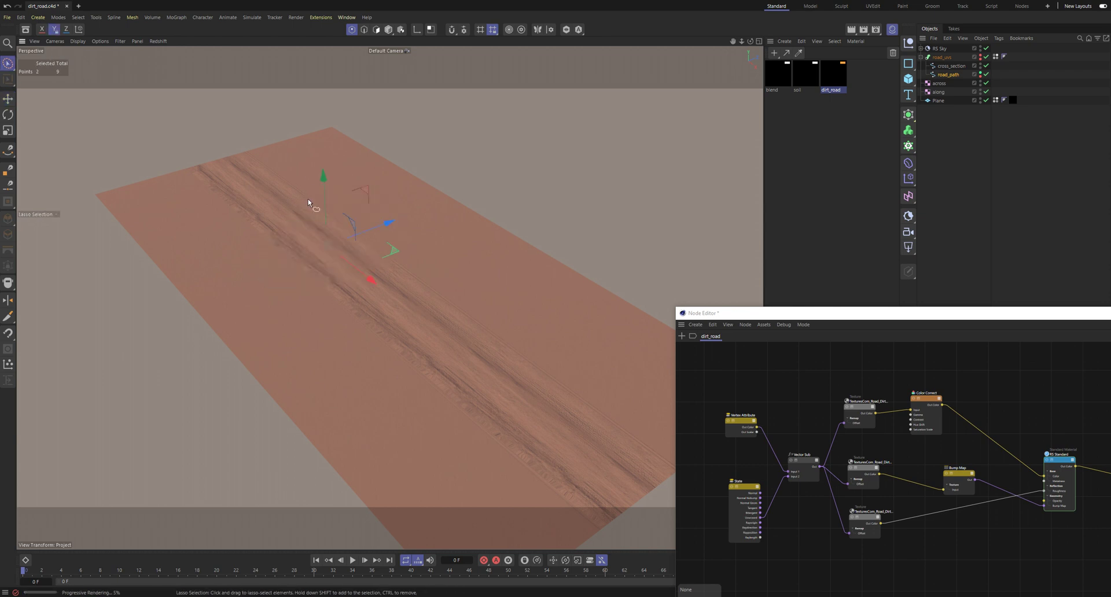
key(e)
drag(390, 223, 331, 244)
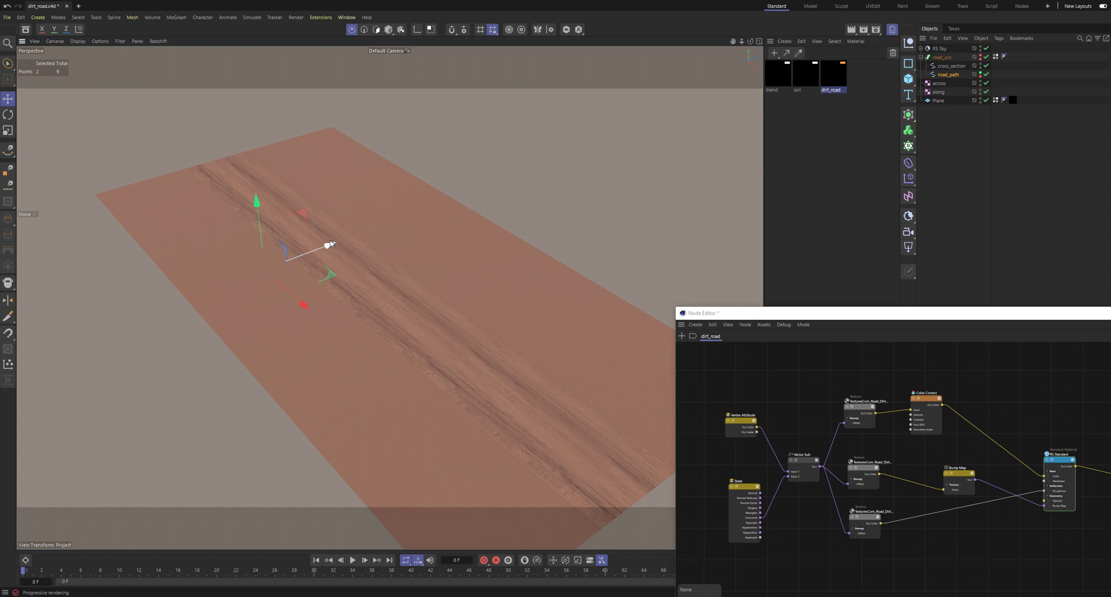
Select a point nearer the other end of road_path and move it the opposite way along Z to form an S-curve.
key(8)
mouse_move(490, 302)
mouse_down()
mouse_move(389, 331)
mouse_move(464, 321)
mouse_up()
key(e)
drag(550, 357, 623, 318)
Examine how the dirt road texture follows the curve and how its borders meet the surrounding ground on the Plane.
alt+drag(410, 320, 477, 340)
alt+right_drag(436, 310, 171, 298)
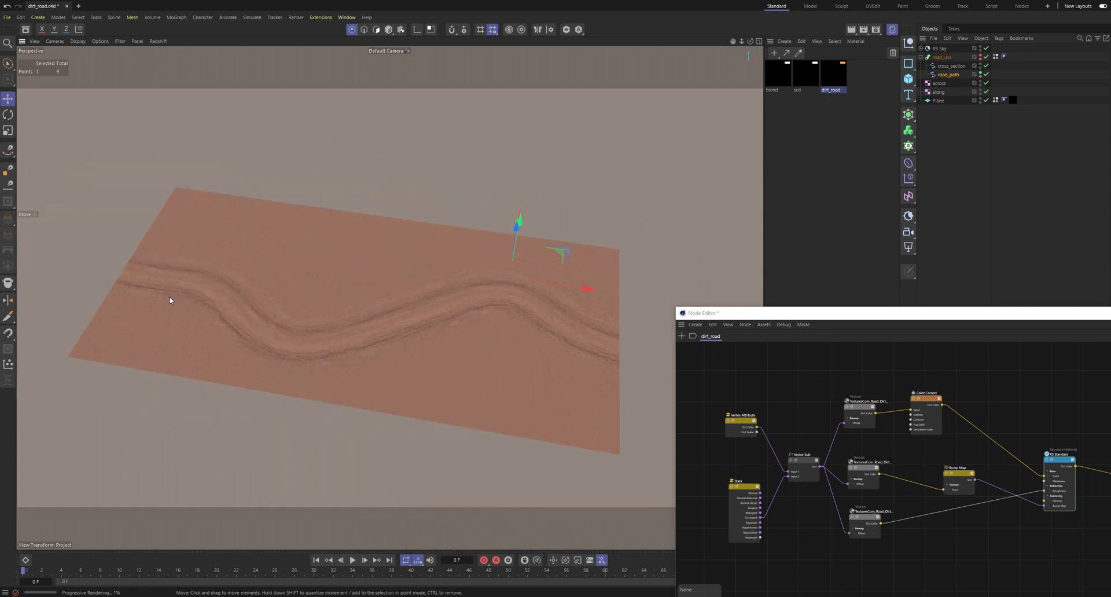
alt+drag(460, 313, 345, 320)
mouse_move(547, 360)
mouse_down()
mouse_move(513, 328)
mouse_move(550, 351)
mouse_up()
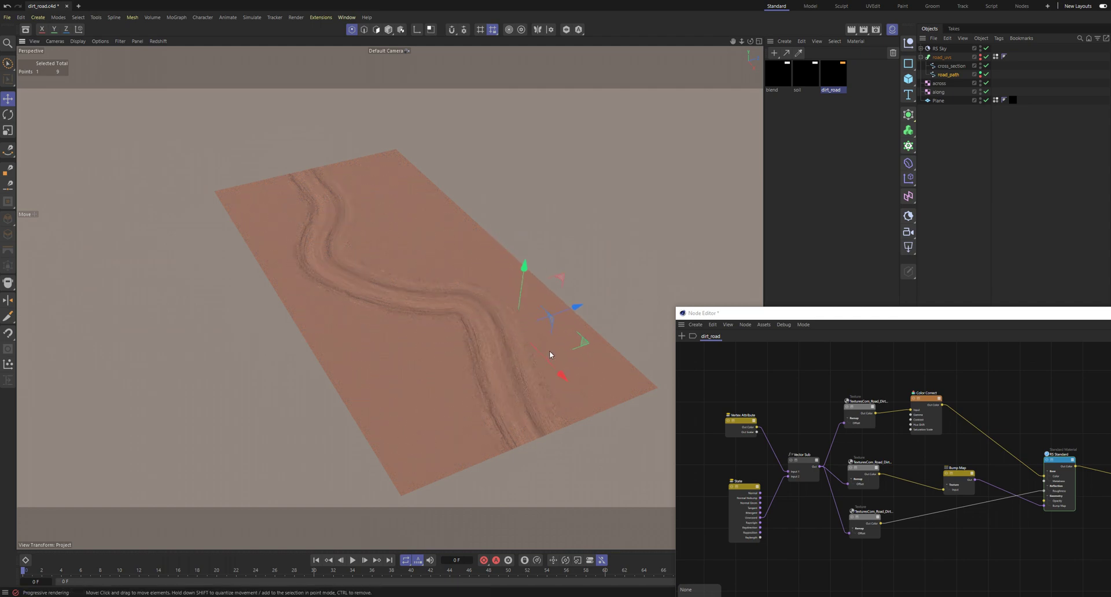
alt+drag(399, 330, 344, 341)
alt+right_drag(347, 345, 490, 347)
alt+drag(448, 328, 316, 332)
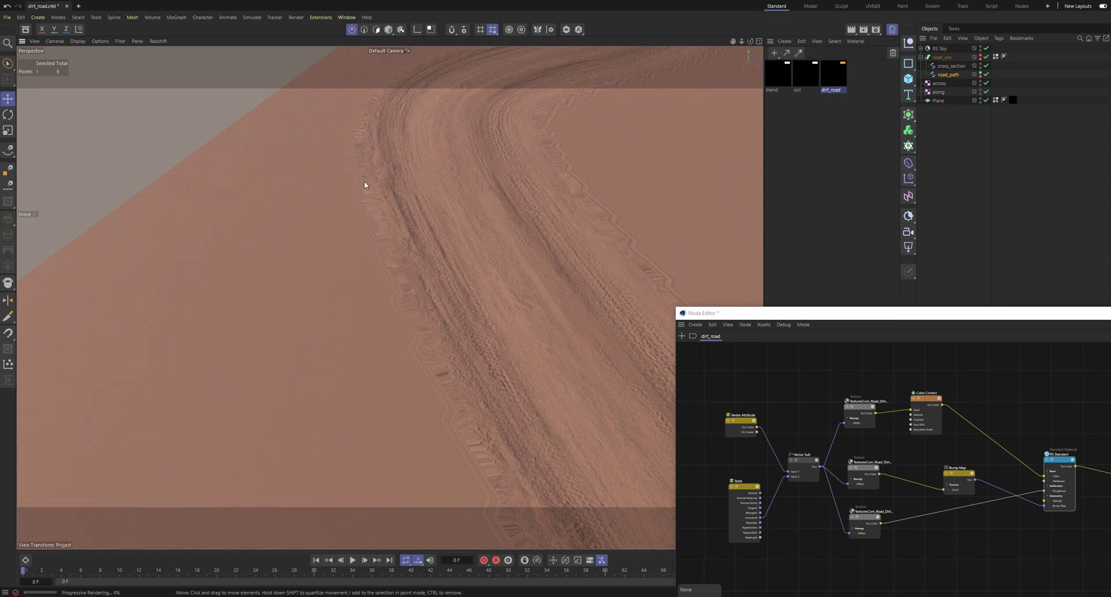
scroll(373, 199, up, 3)
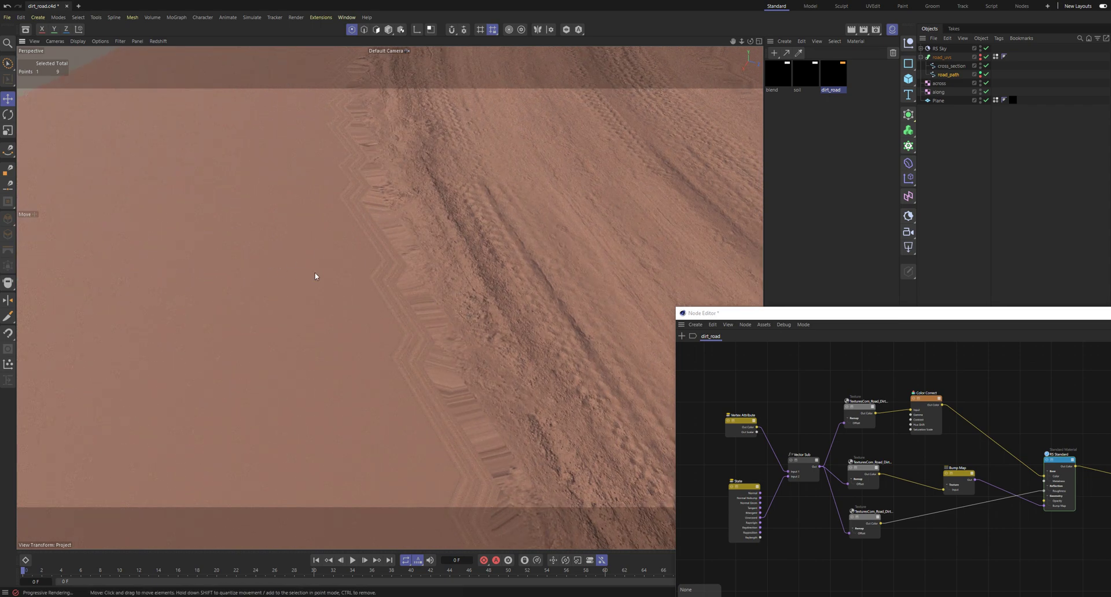
scroll(315, 277, down, 4)
alt+drag(338, 270, 556, 254)
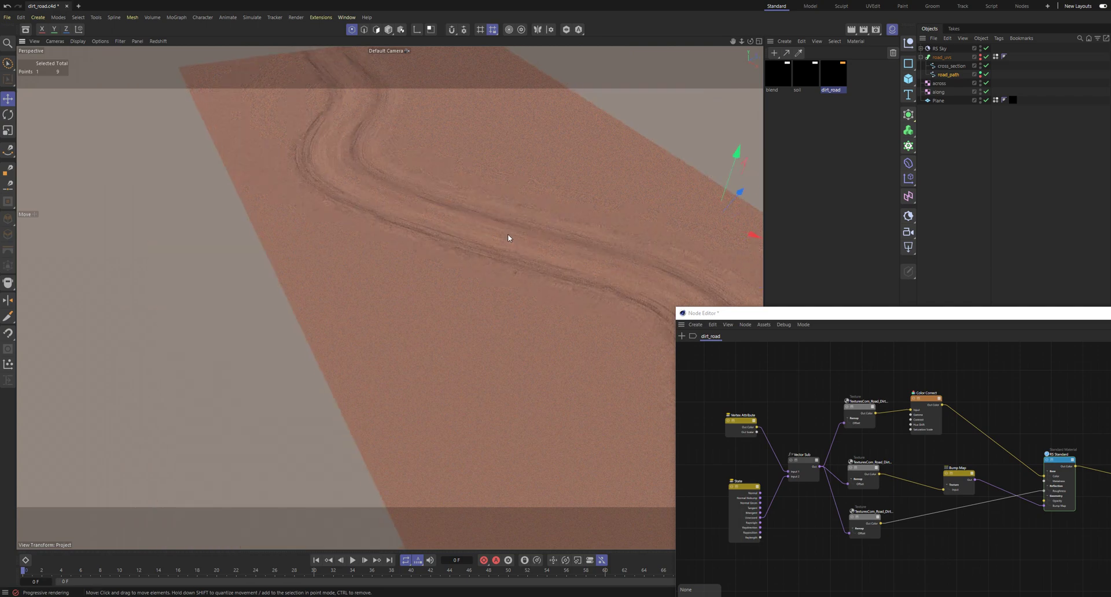
alt+middle_drag(509, 238, 387, 285)
alt+drag(386, 282, 392, 281)
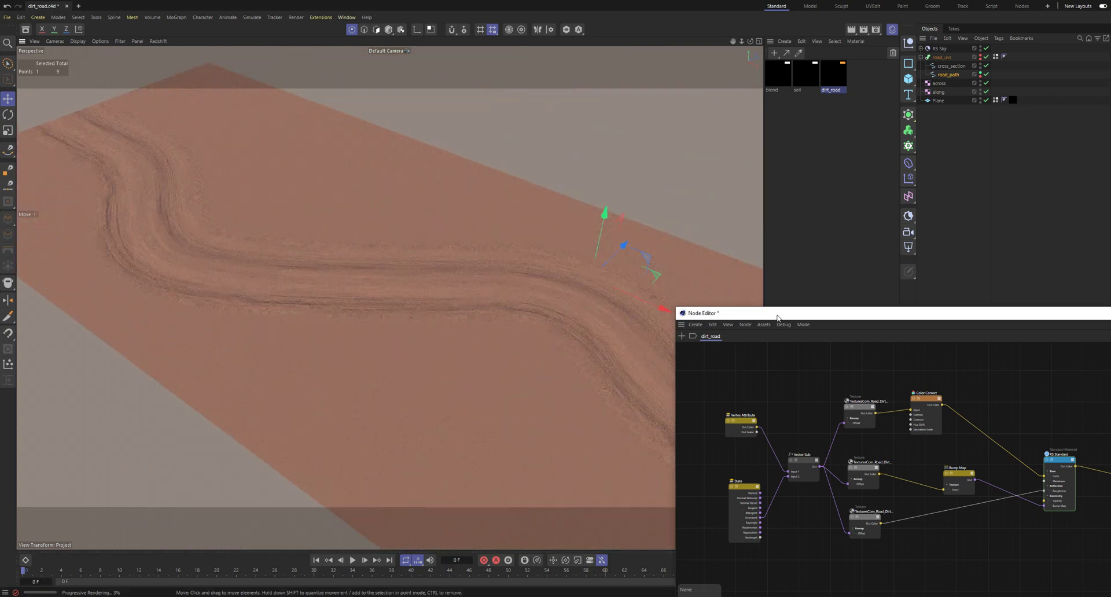
Close the dirt_road node graph, open the blend material's node graph and apply the blend material to the Plane.
drag(777, 318, 439, 214)
click(854, 214)
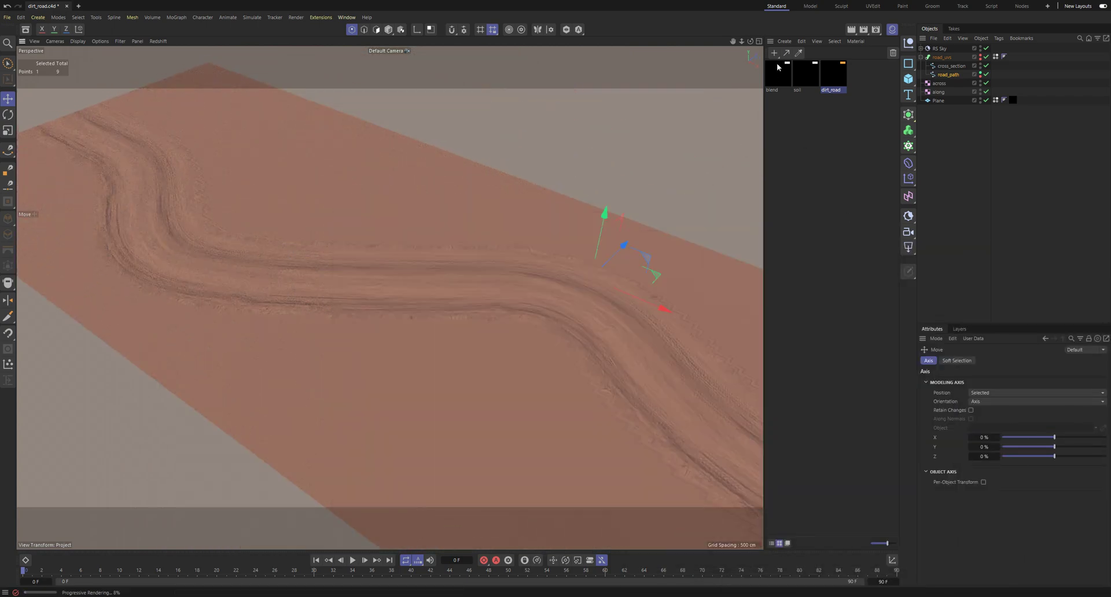
click(778, 80)
double_click(781, 86)
drag(779, 87, 447, 196)
Add a Vertex Map tag to the Plane.
click(938, 100)
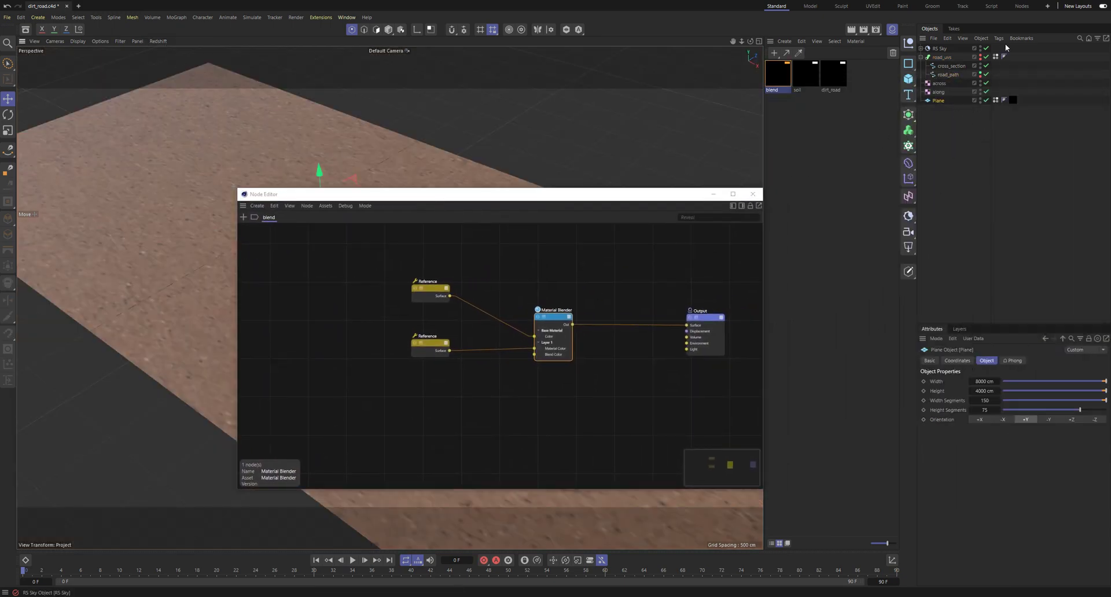
click(1000, 38)
mouse_move(1013, 127)
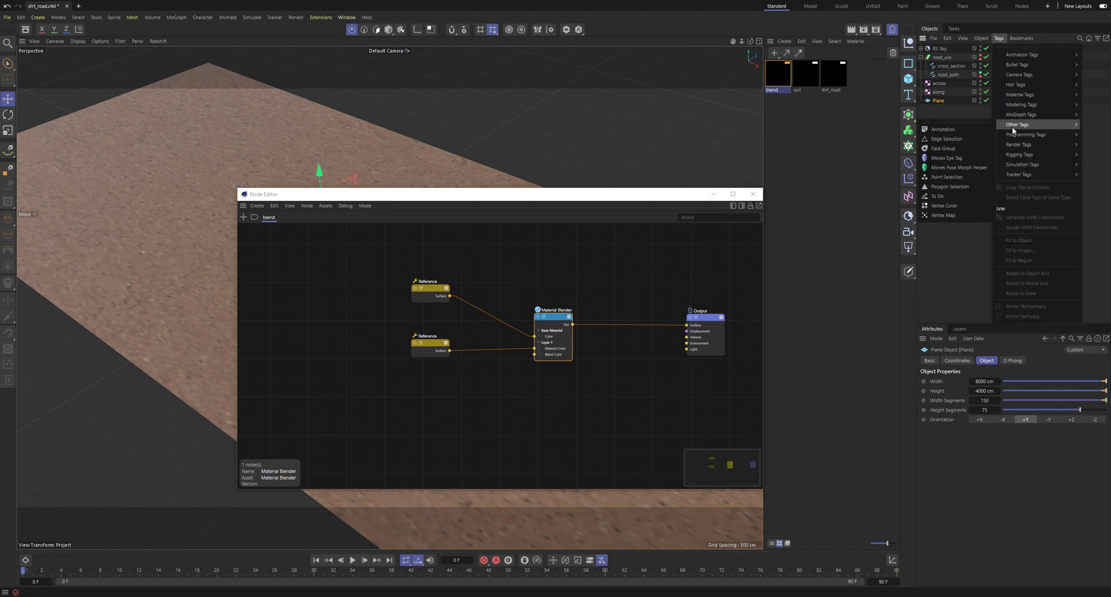
click(946, 215)
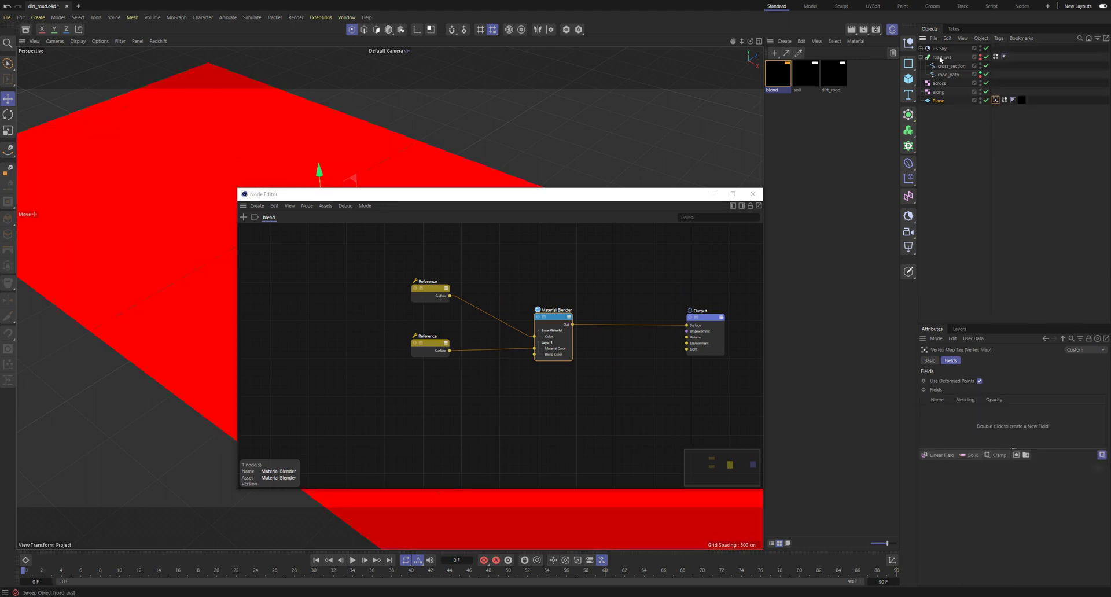
Add road_uvs as a field of the Vertex Map, using Surface mode with a 200 cm radius.
drag(948, 399, 940, 409)
click(1025, 512)
click(1004, 524)
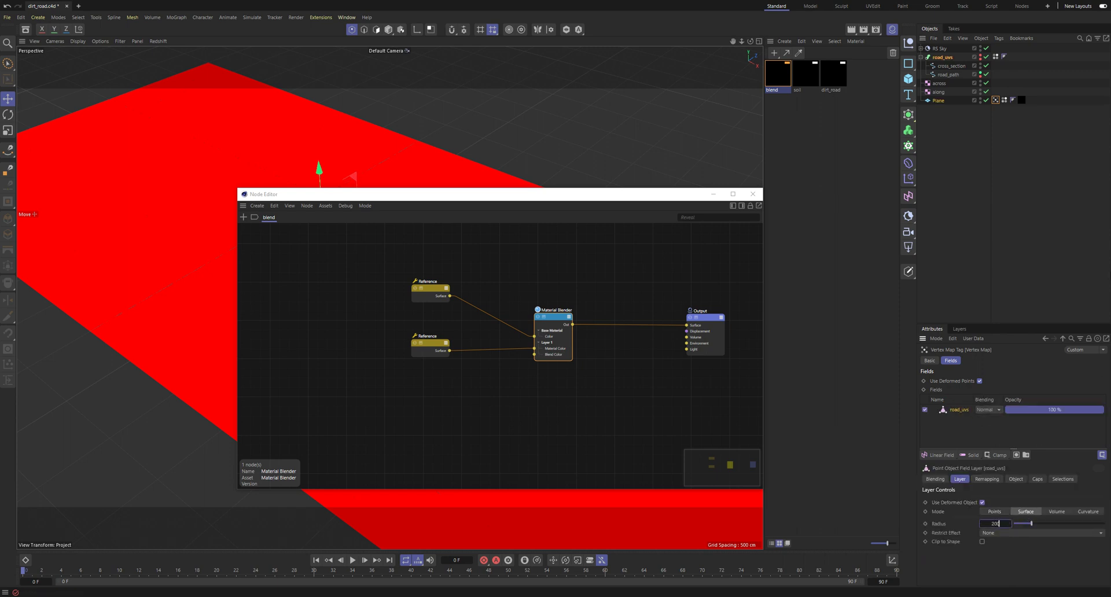
text(200)
key(Return)
Compare the road edges in the Plane's Vertex Color tag with the falloff in its Vertex Map tag.
drag(559, 202, 483, 271)
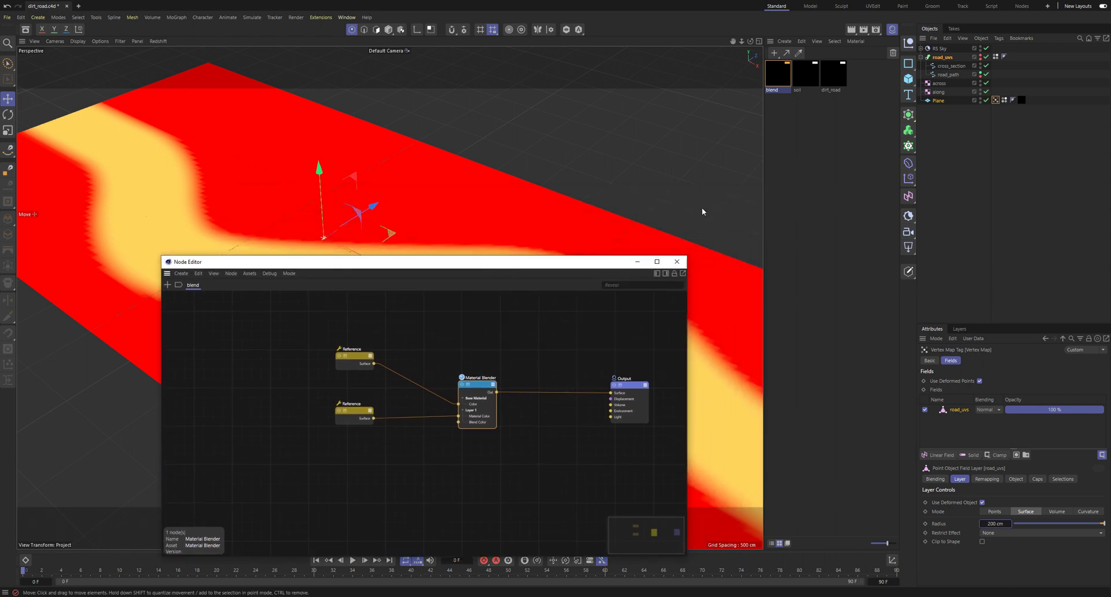
click(1005, 100)
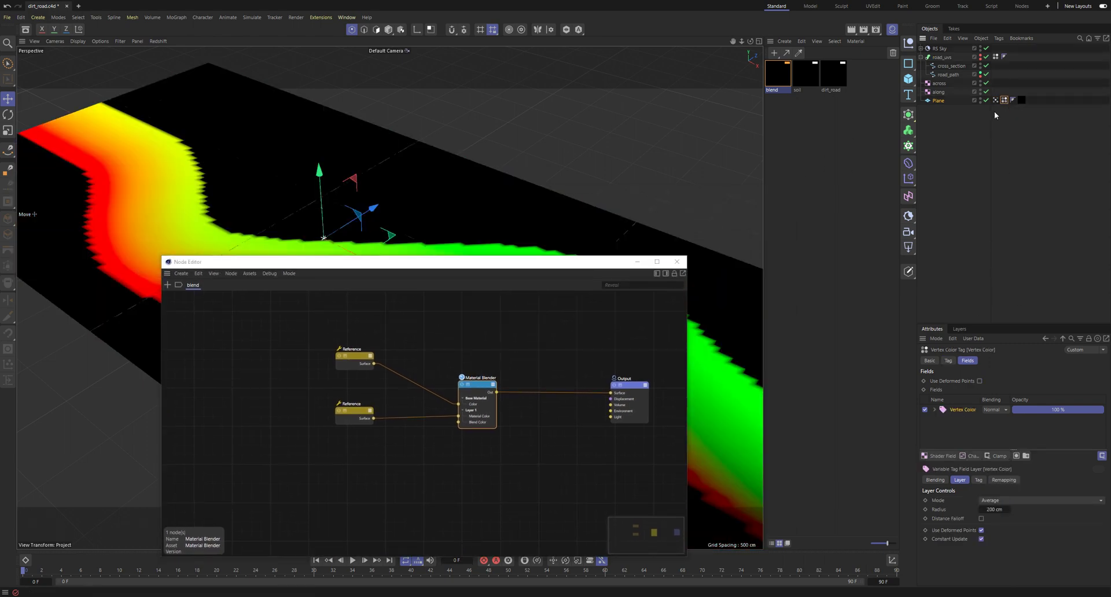
drag(558, 263, 373, 435)
alt+drag(488, 290, 437, 314)
scroll(418, 308, down, 2)
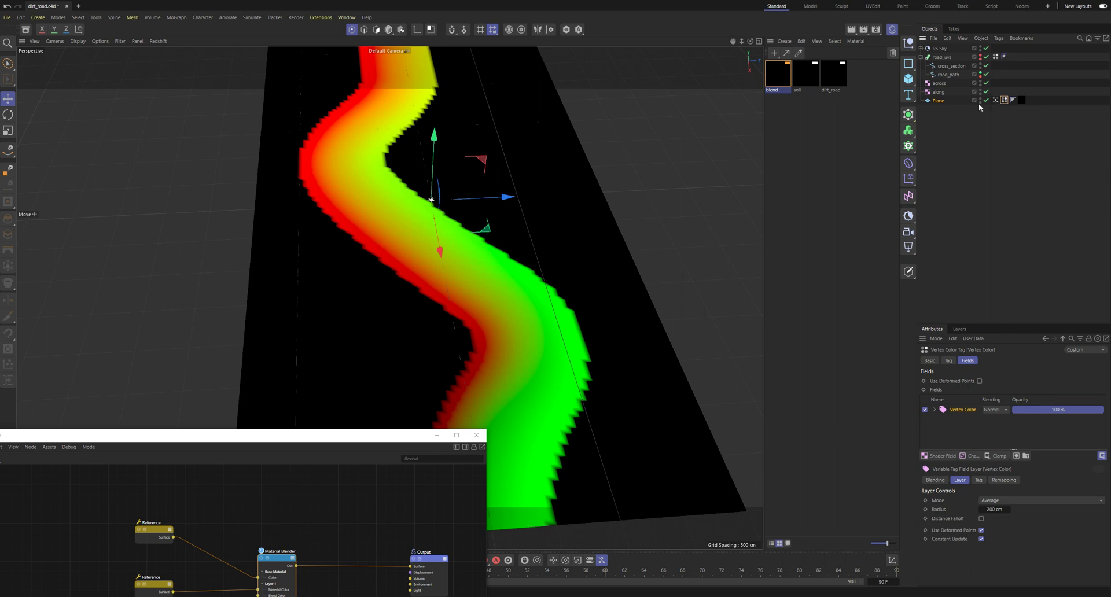
scroll(357, 162, down, 3)
alt+drag(499, 294, 527, 303)
alt+right_drag(543, 318, 822, 317)
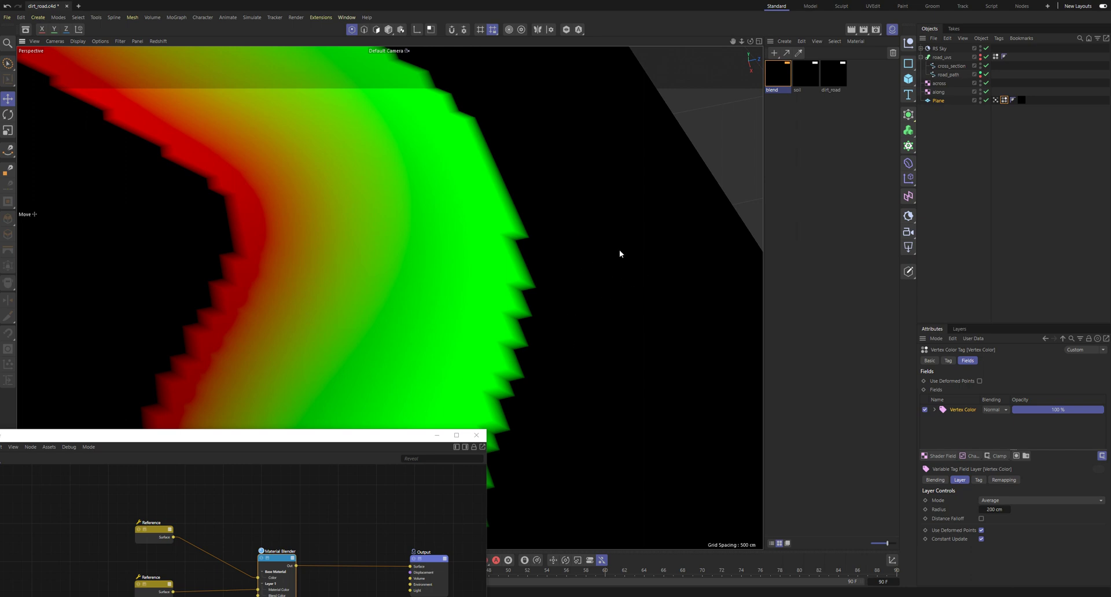
scroll(602, 282, up, 5)
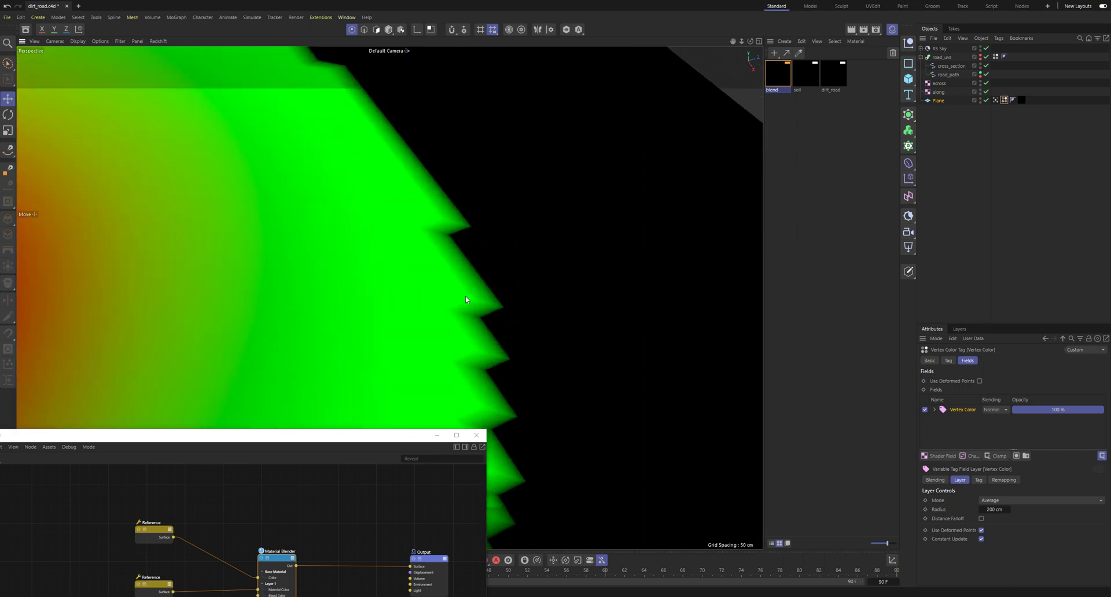
scroll(472, 293, up, 2)
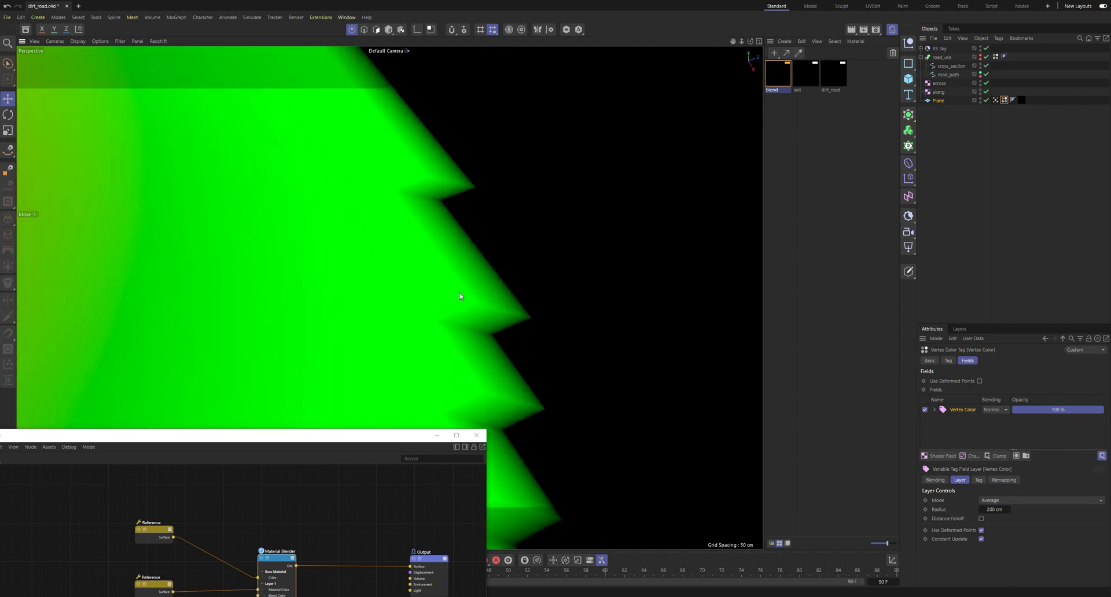
scroll(533, 296, down, 6)
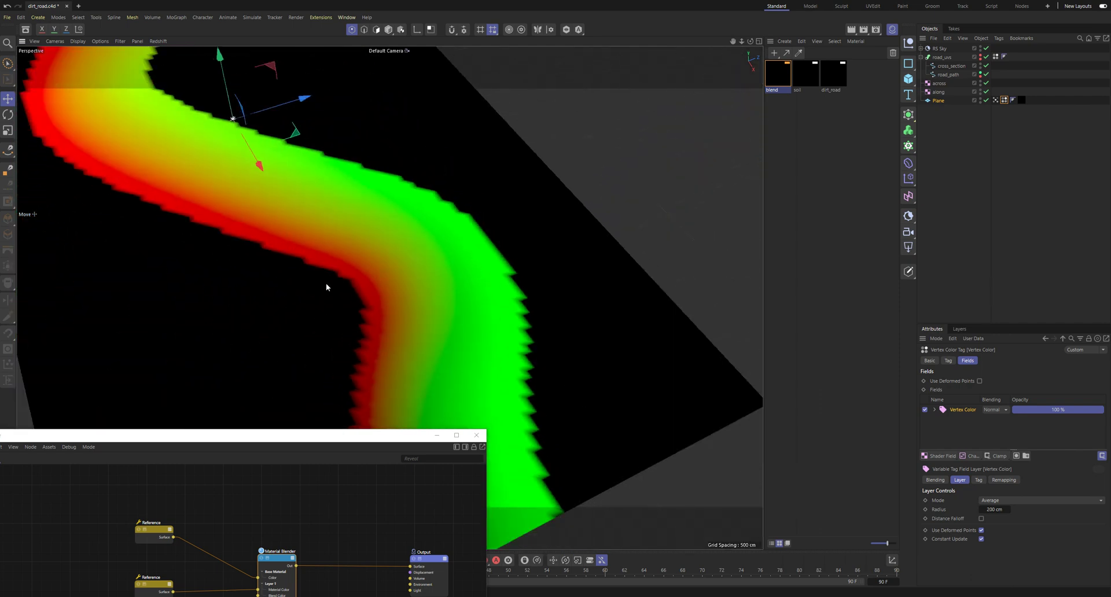
click(997, 100)
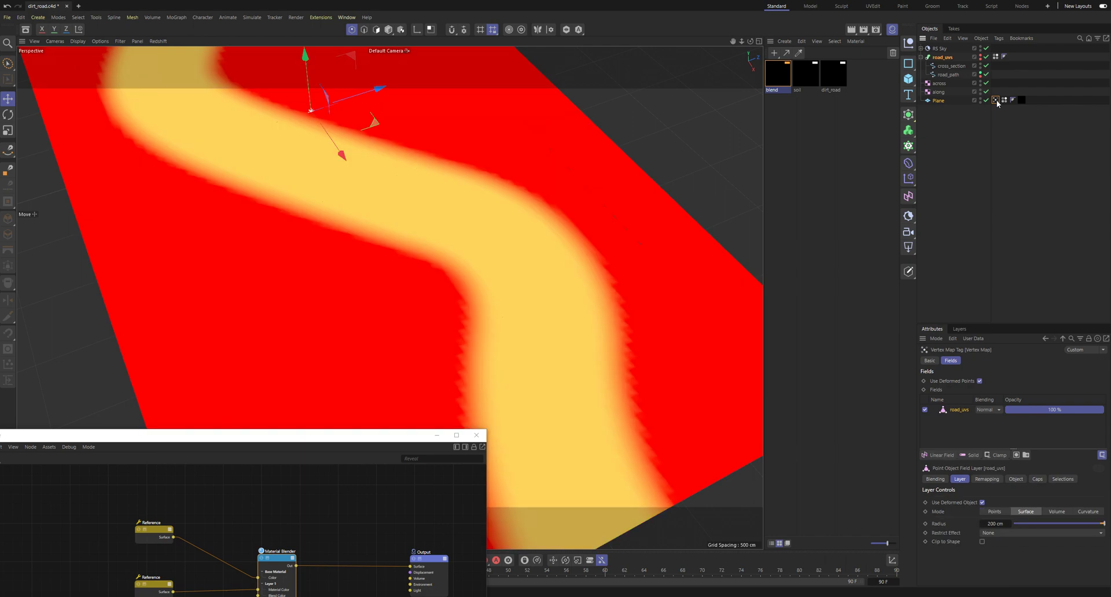
alt+right_drag(590, 344, 729, 305)
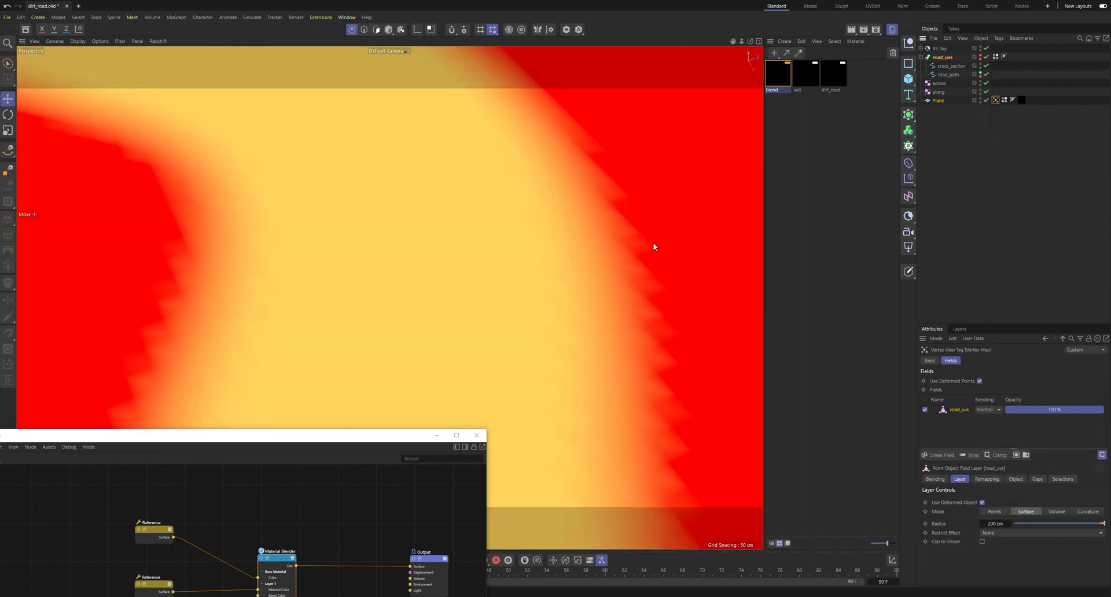
click(972, 129)
alt+right_drag(595, 268, 499, 301)
alt+drag(506, 282, 565, 281)
Add a Vertex Attribute node reading the Plane's Vertex Map and connect its Out Scalar to the Material Blender's Layer 1 Blend Color.
drag(393, 411, 683, 113)
double_click(495, 316)
text(vertex)
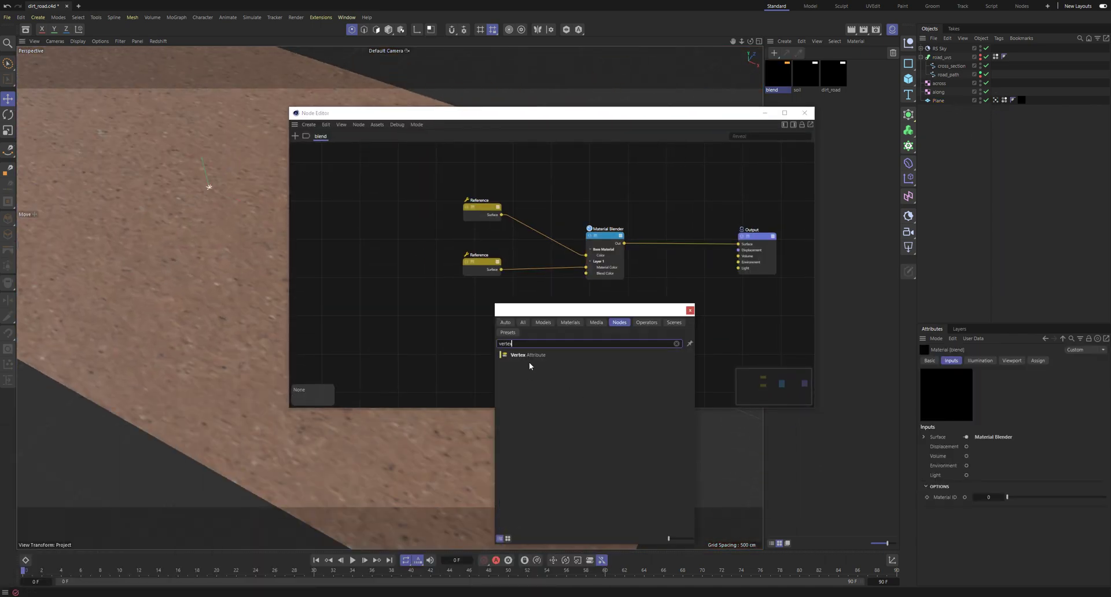
double_click(530, 353)
drag(996, 100, 995, 318)
drag(995, 452, 994, 450)
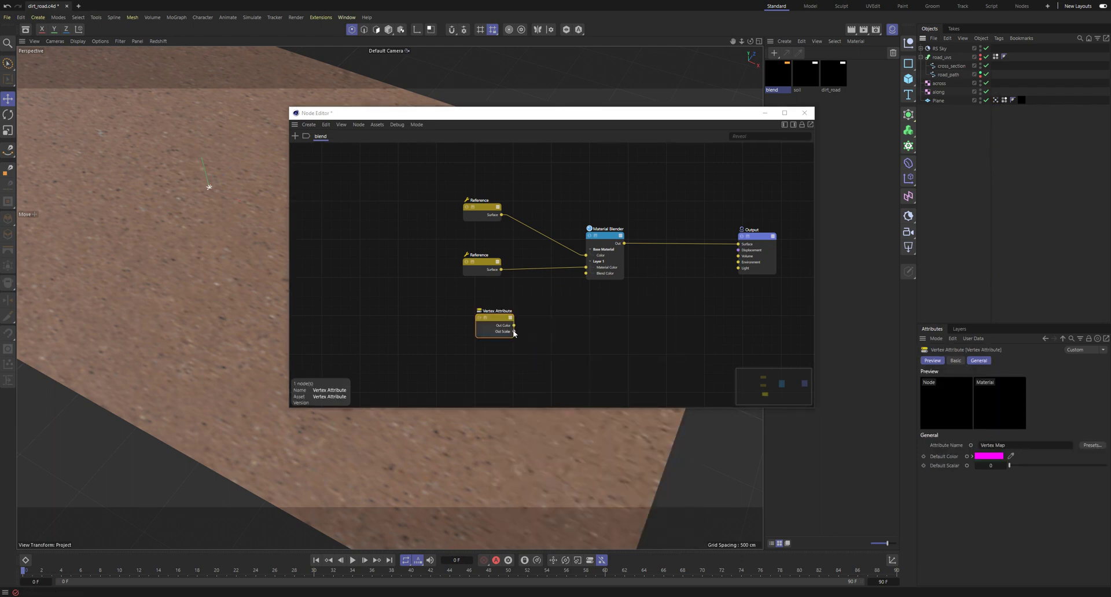
drag(513, 331, 587, 273)
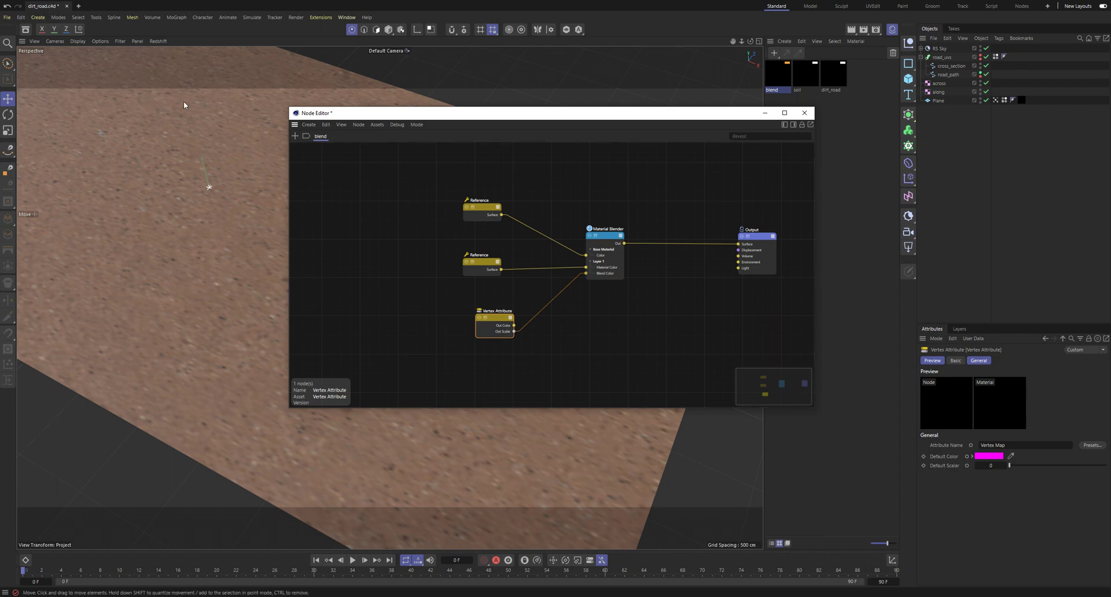
Start the Redshift IPR in the viewport and inspect the road blended into the soil on the Plane.
click(158, 41)
click(167, 58)
drag(573, 116, 998, 385)
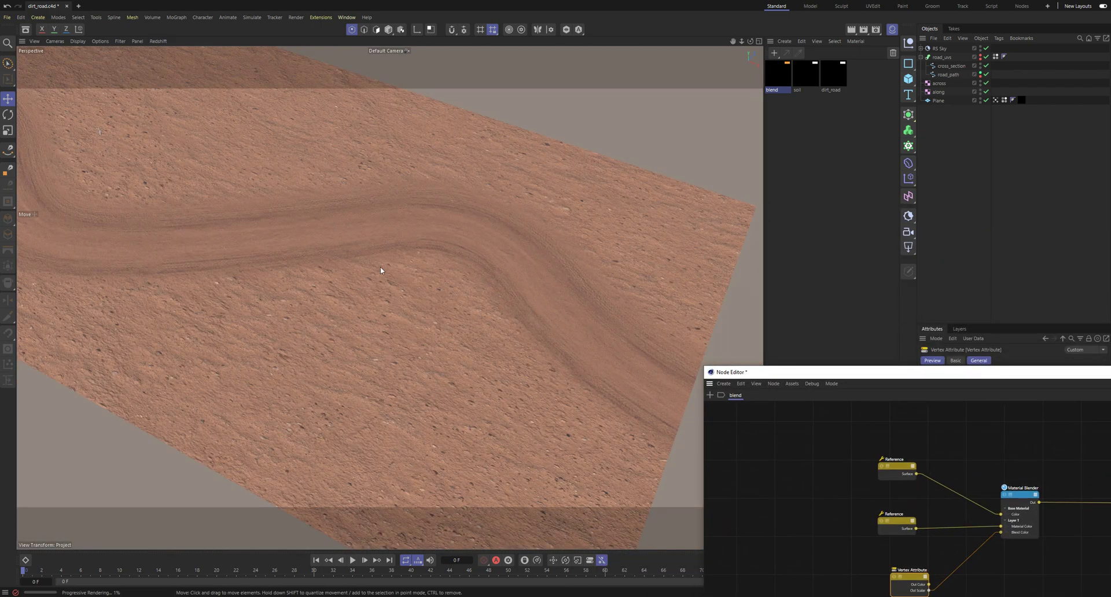
alt+drag(339, 240, 347, 293)
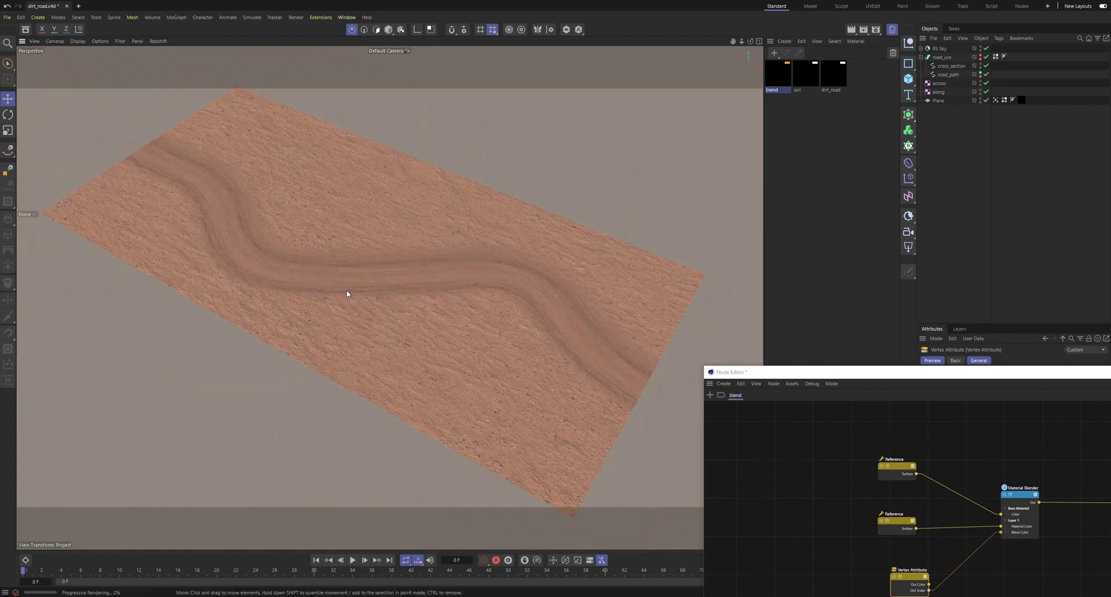
Stop the viewport IPR, open the Redshift RenderView and start its IPR in a smaller, repositioned window.
click(158, 41)
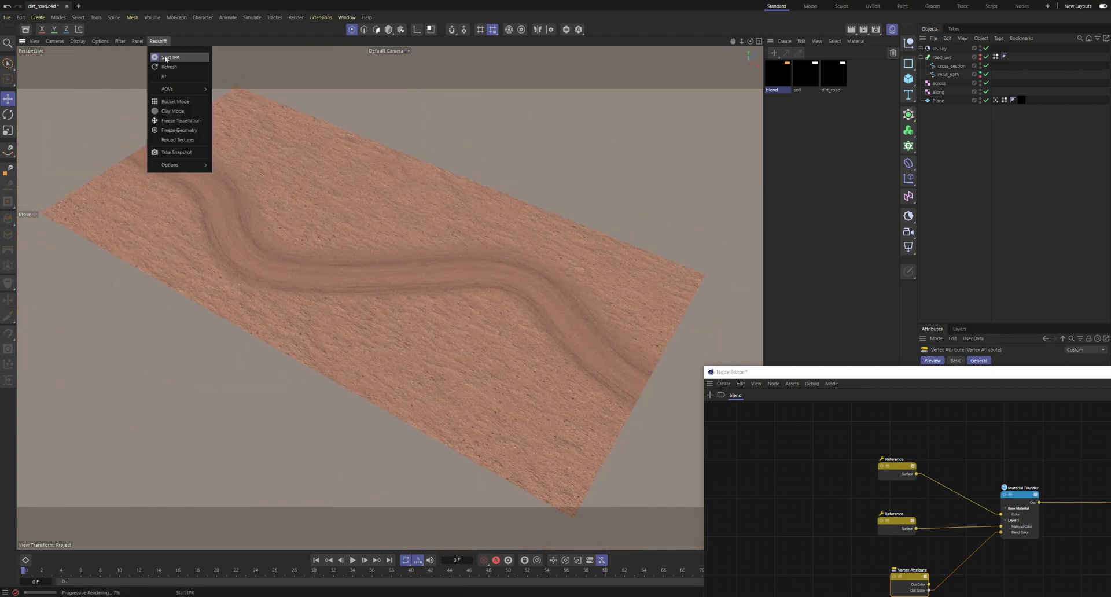
click(174, 57)
click(347, 16)
click(377, 307)
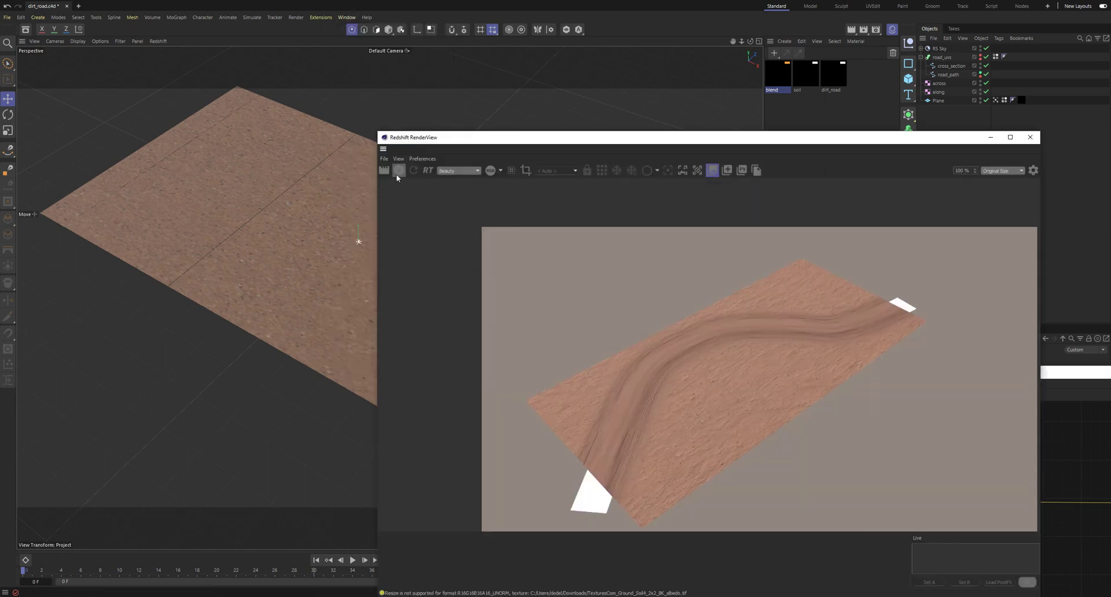
click(399, 171)
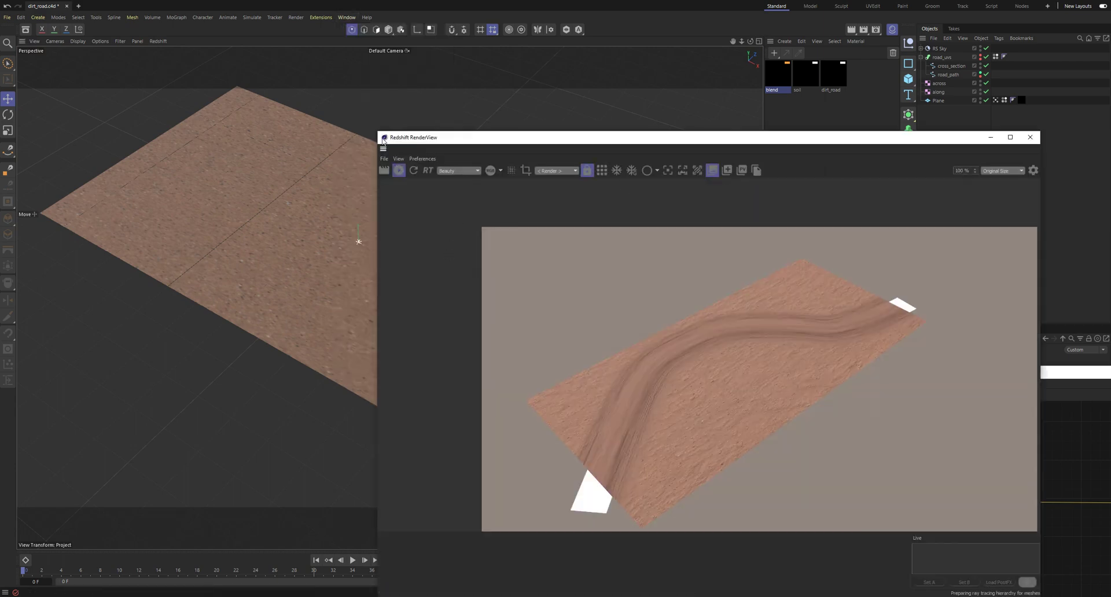
drag(378, 132, 510, 202)
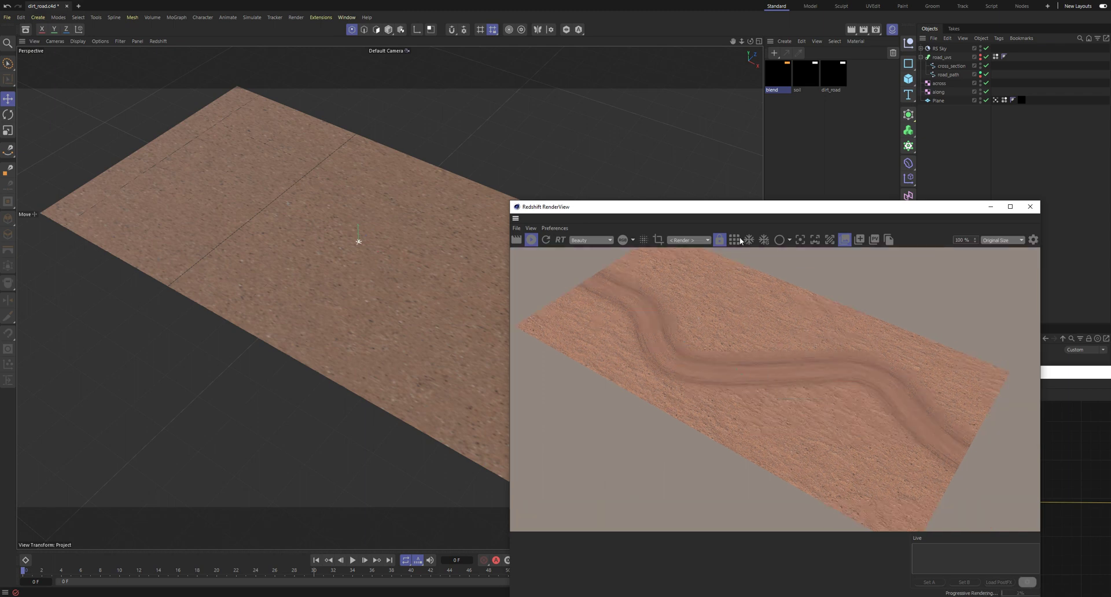
drag(827, 211, 752, 166)
Select the road_path spline, move the RenderView beside the viewport, and bring the whole path into view.
click(978, 74)
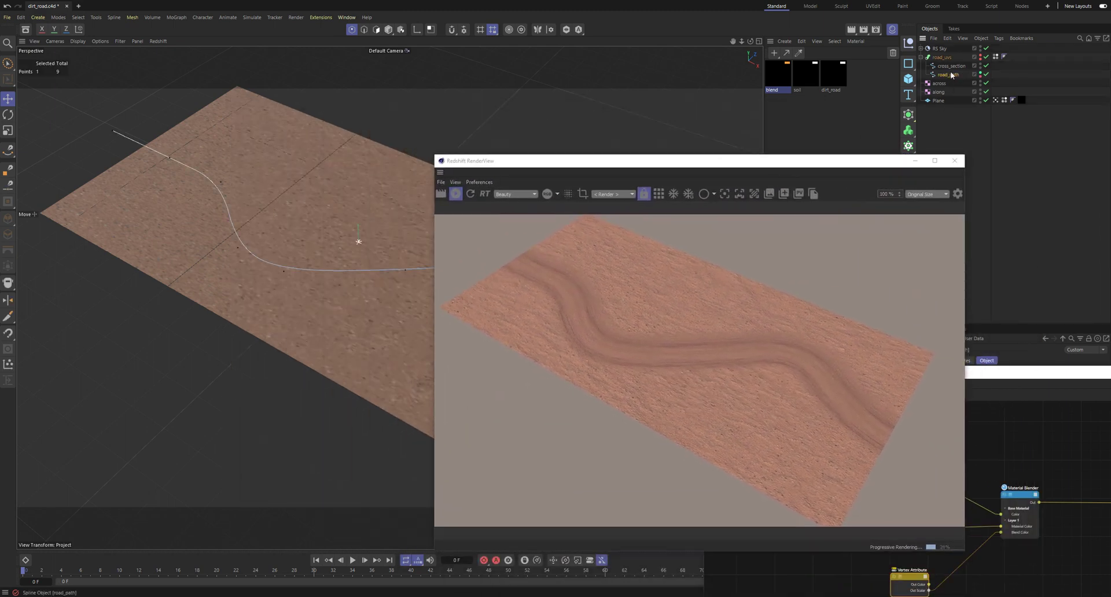
drag(564, 166, 672, 70)
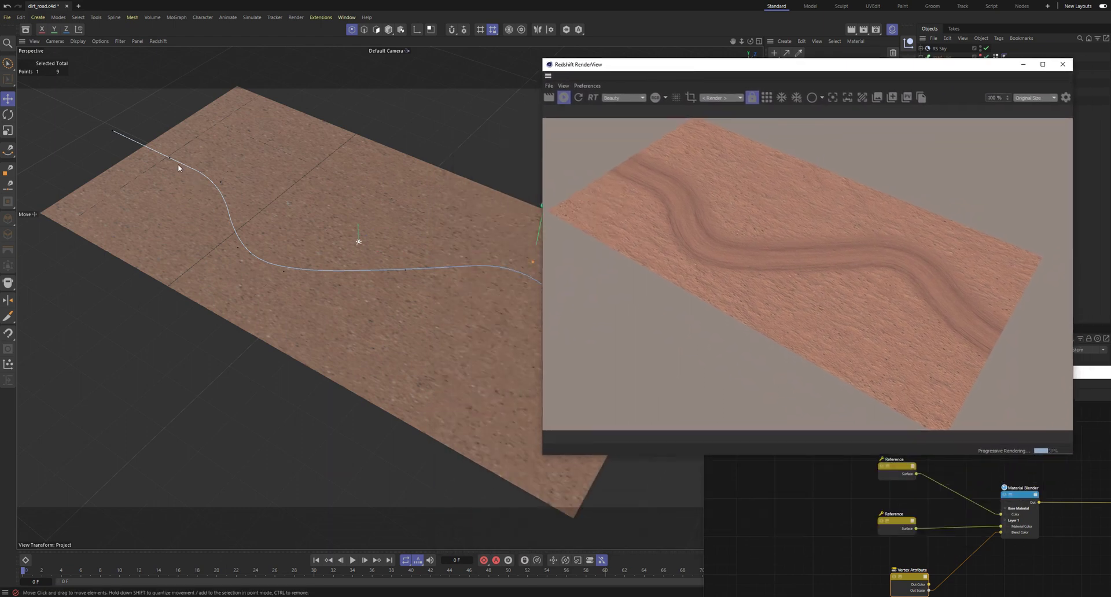
alt+middle_drag(306, 226, 277, 225)
alt+drag(276, 226, 255, 227)
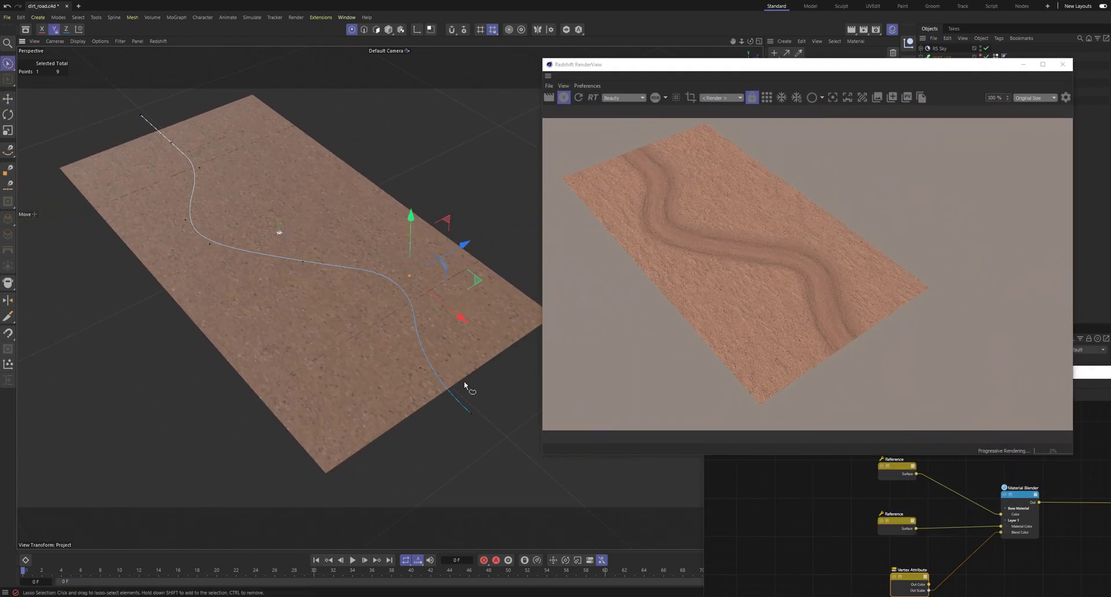
Move road_path's end point to the Plane's long edge and shift a point before it to reshape the bend.
click(472, 413)
mouse_move(539, 424)
mouse_down()
mouse_move(551, 310)
mouse_move(540, 286)
mouse_up()
key(8)
mouse_move(418, 241)
mouse_down()
mouse_move(271, 346)
mouse_move(435, 292)
mouse_move(408, 238)
mouse_move(322, 267)
mouse_up()
key(e)
mouse_move(330, 280)
mouse_down()
mouse_move(362, 265)
mouse_move(385, 284)
mouse_up()
key(8)
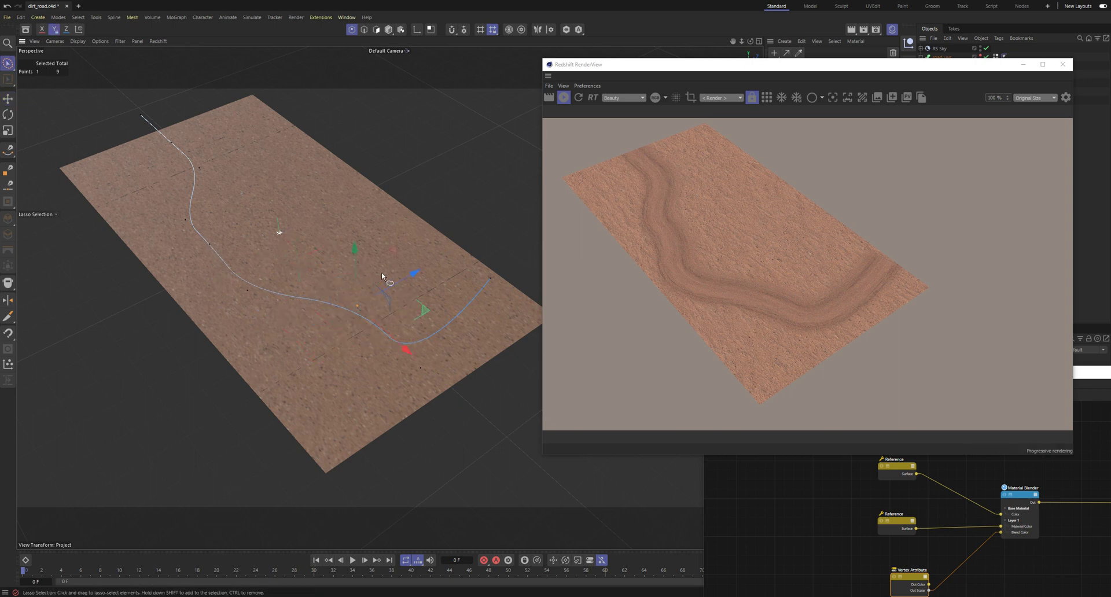
Unlock the Y axis and vary the selected spline point's height to test how the road fades above the Plane.
key(y)
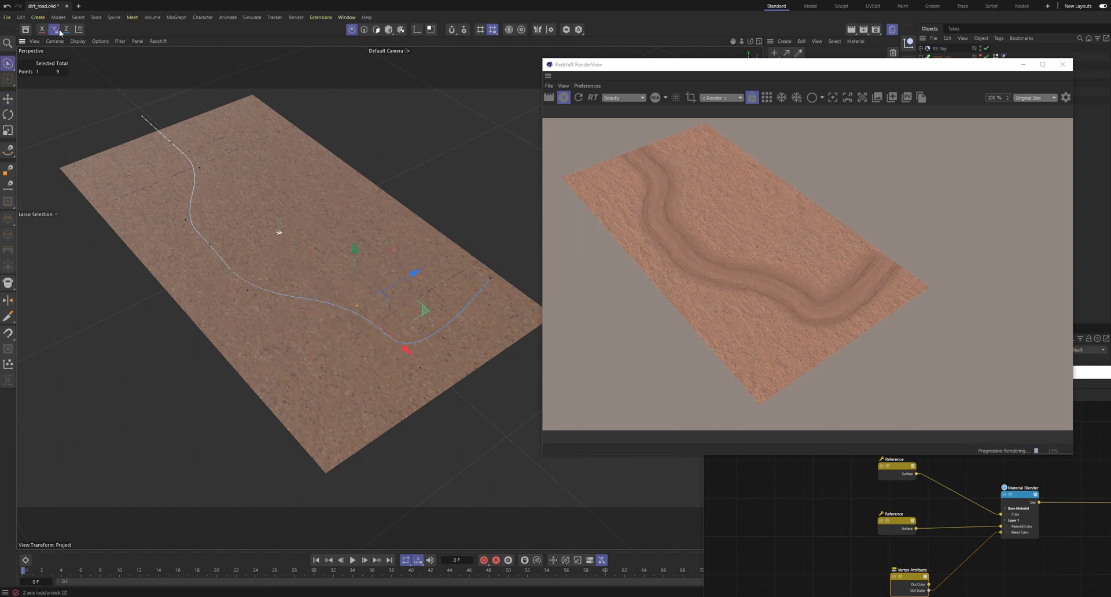
drag(356, 255, 354, 144)
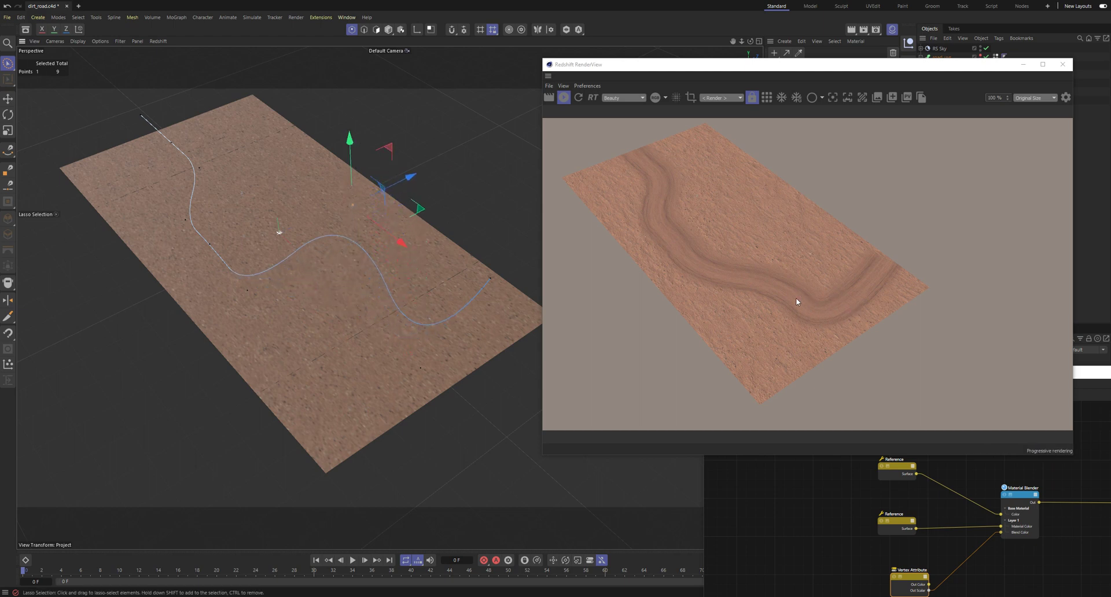
drag(350, 152, 356, 207)
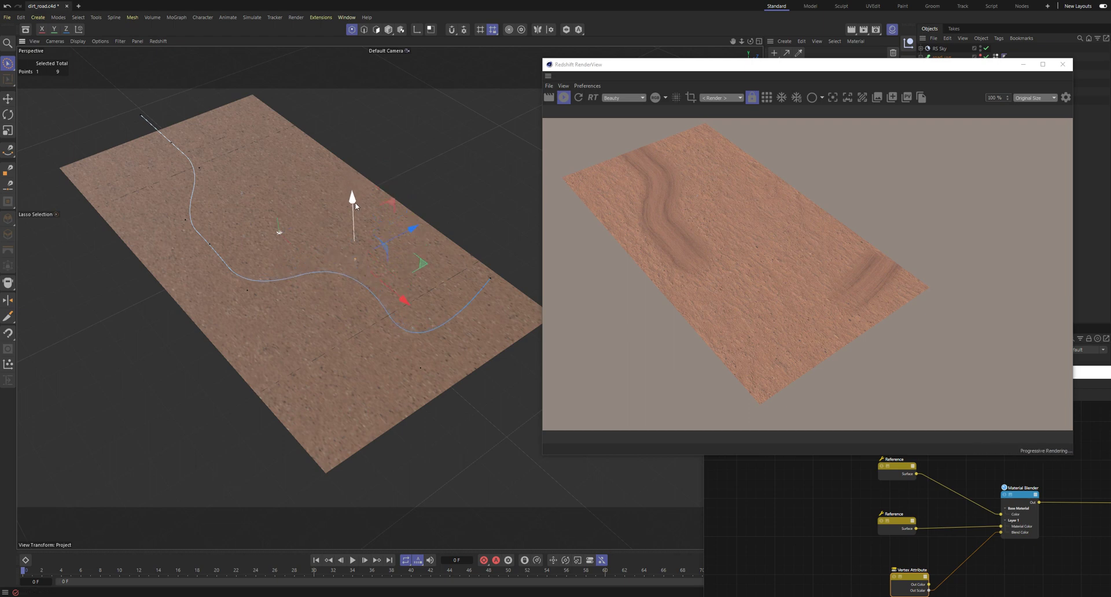
drag(356, 206, 357, 246)
mouse_move(365, 299)
alt+mouse_down()
mouse_move(383, 298)
mouse_move(369, 319)
alt+mouse_up()
scroll(361, 279, up, 3)
drag(361, 278, 357, 266)
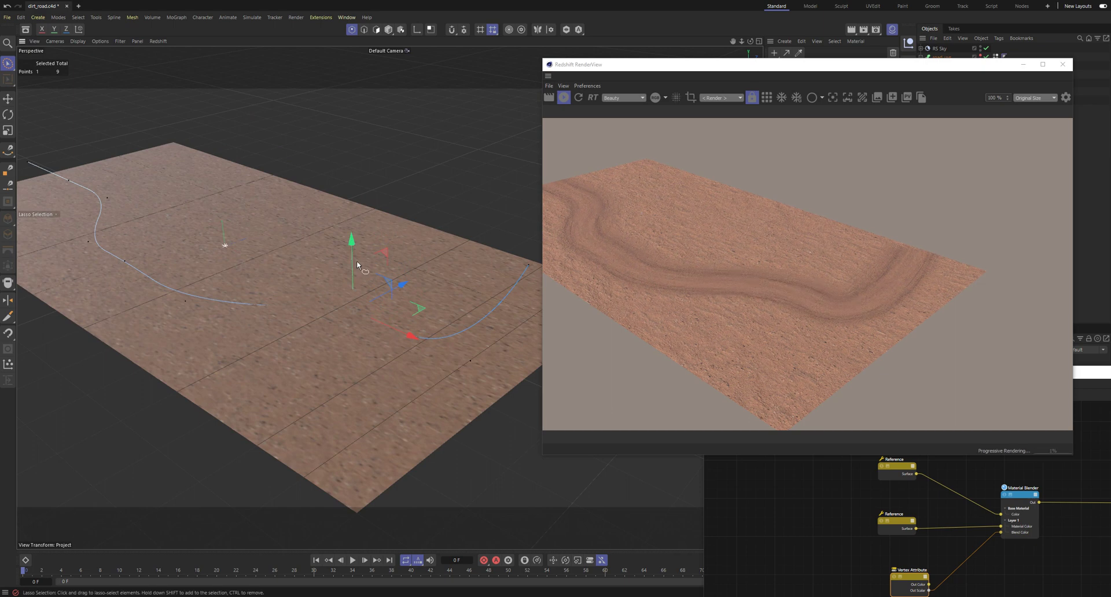
Flatten all road_path points by scaling them to 0% along Y and adjust their common height.
drag(356, 307, 409, 354)
key(ctrl+a)
key(t)
drag(222, 226, 221, 226)
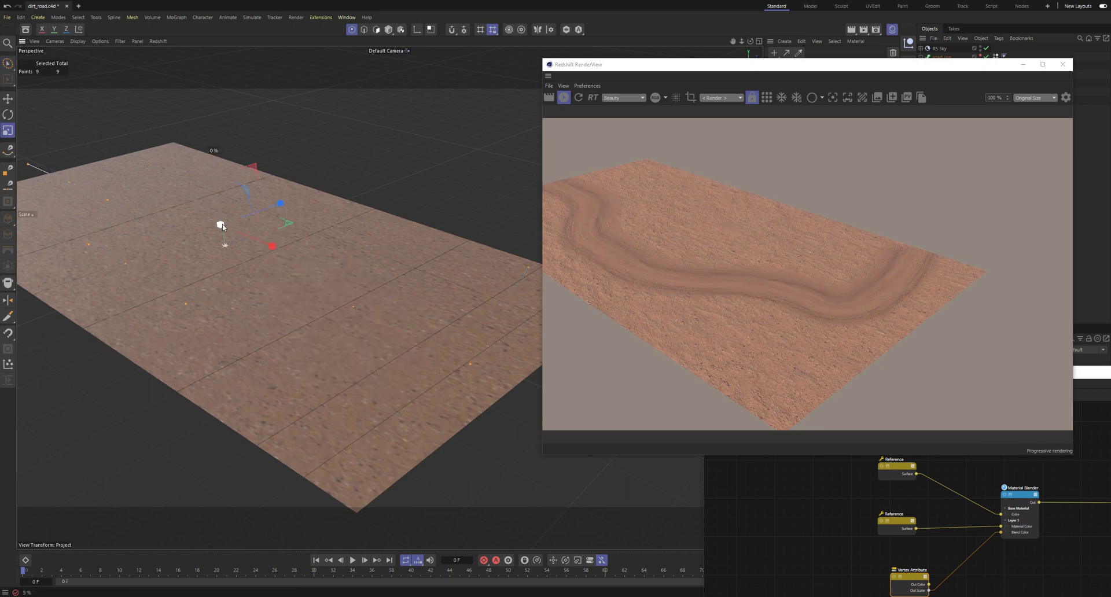
key(e)
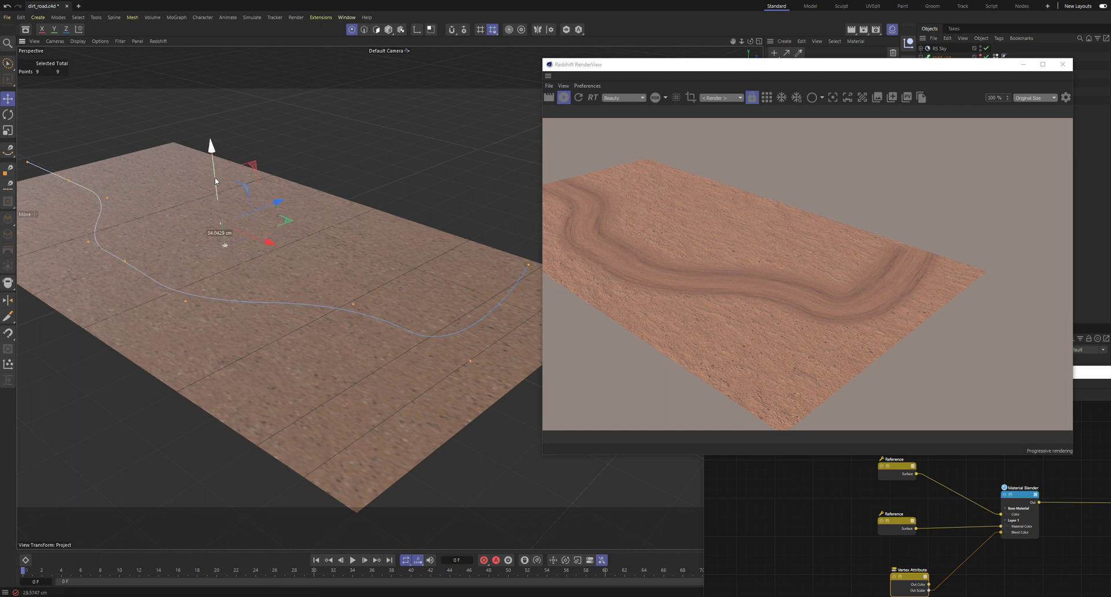
key(space)
Bend the spline's far end into a hook by moving a bend point outward and the end point back over the Plane.
alt+right_drag(413, 291, 360, 303)
alt+drag(385, 319, 439, 337)
mouse_move(462, 300)
mouse_down()
mouse_move(443, 329)
mouse_move(457, 321)
mouse_move(438, 285)
mouse_up()
key(e)
click(360, 299)
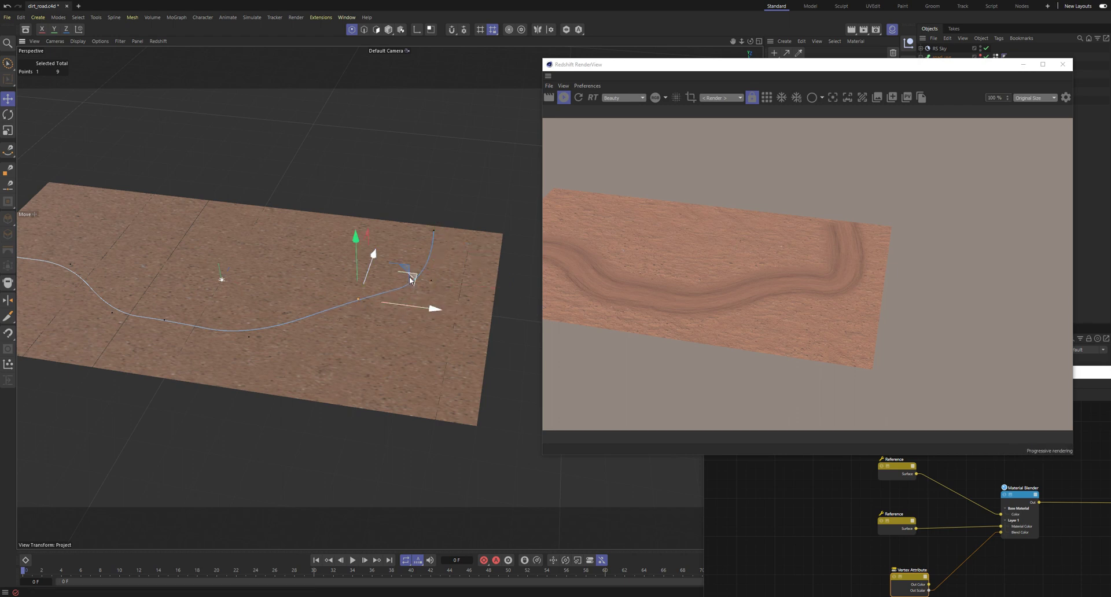
drag(418, 277, 445, 312)
key(8)
mouse_move(435, 211)
mouse_down()
mouse_move(412, 233)
mouse_move(452, 243)
mouse_move(347, 202)
mouse_move(333, 247)
mouse_move(345, 257)
mouse_up()
key(e)
Raise the spline's end point above the Plane to fade the end of the road into the soil.
alt+right_drag(345, 257, 436, 243)
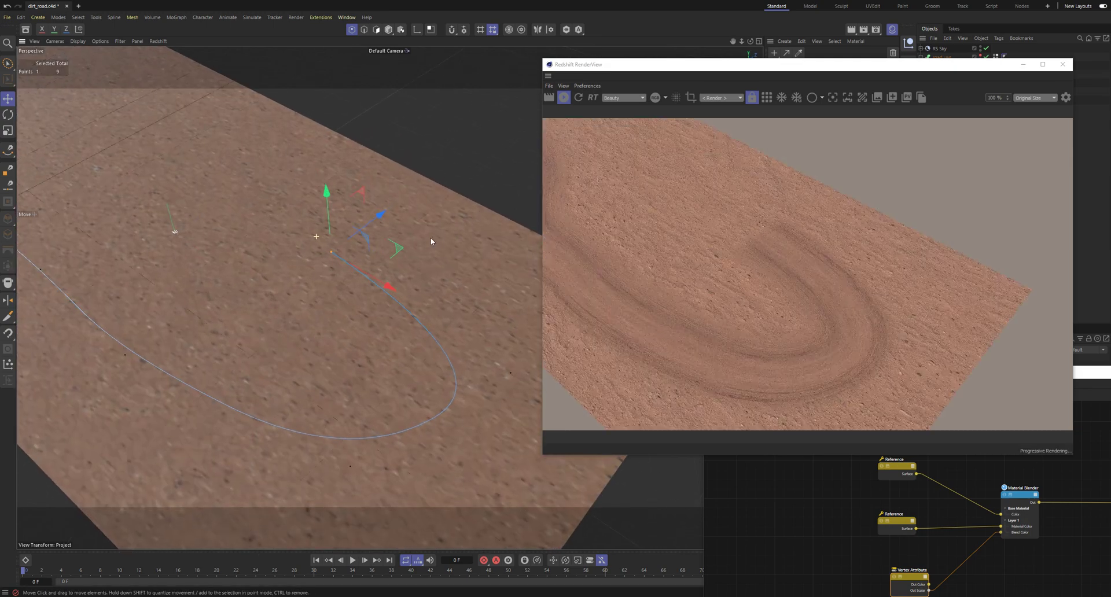
alt+drag(371, 255, 418, 293)
alt+right_drag(418, 290, 374, 276)
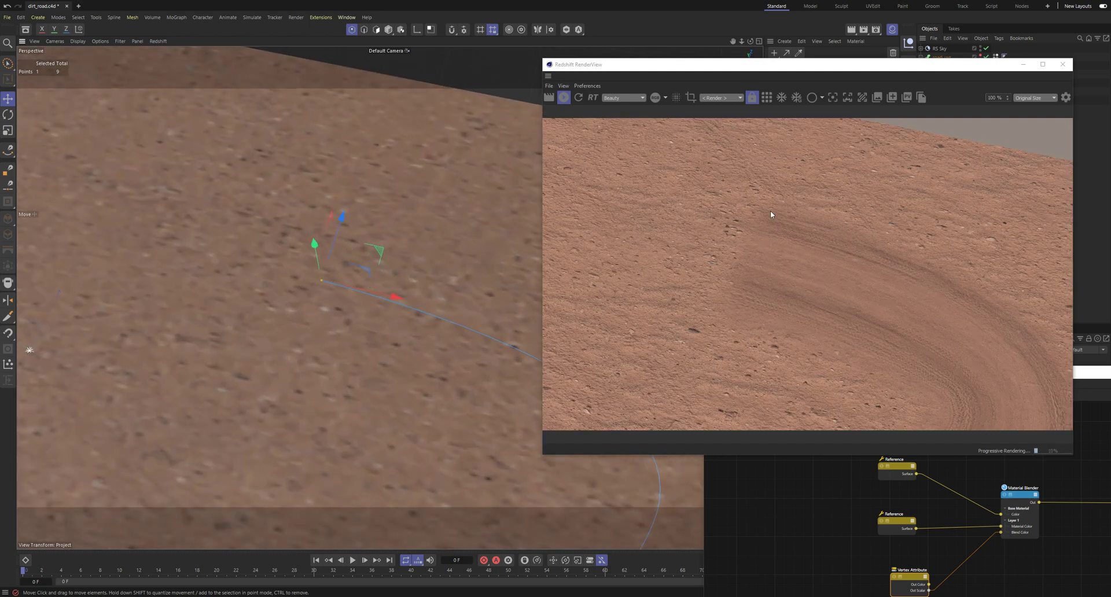
drag(317, 247, 311, 213)
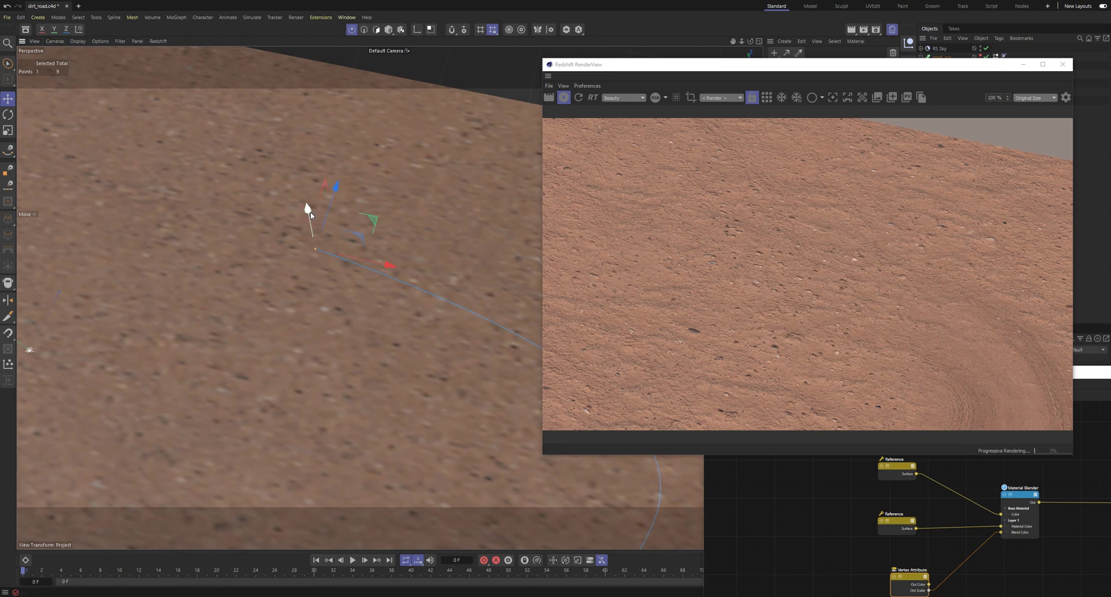
scroll(377, 345, down, 3)
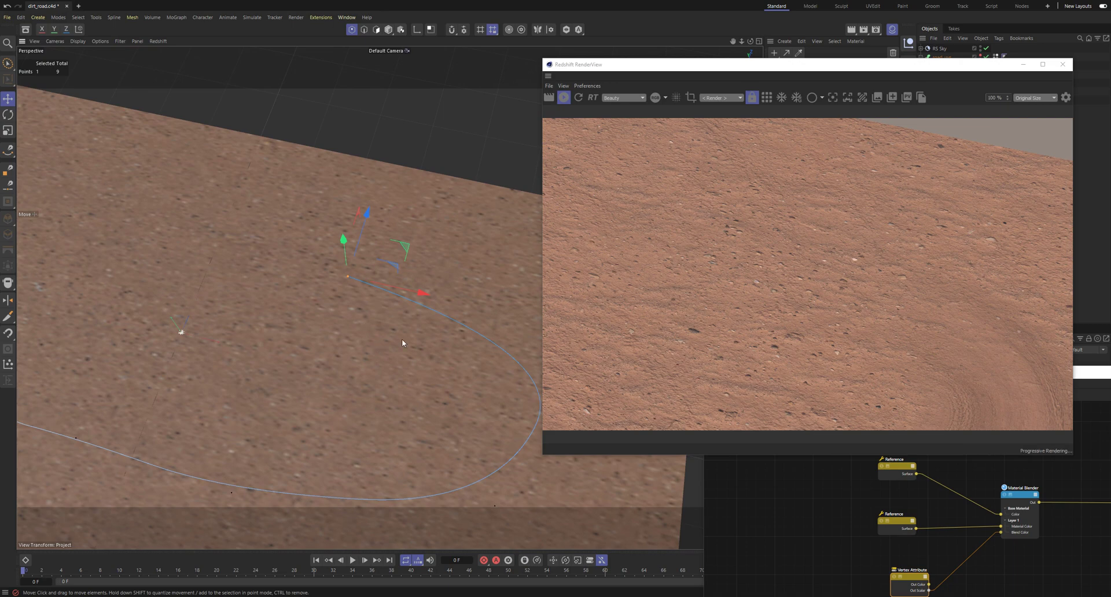
Move road_path's start point from outside the Plane onto its surface.
alt+drag(424, 355, 417, 352)
alt+right_drag(459, 370, 402, 377)
alt+middle_drag(363, 341, 448, 331)
alt+middle_drag(260, 283, 346, 315)
click(104, 231)
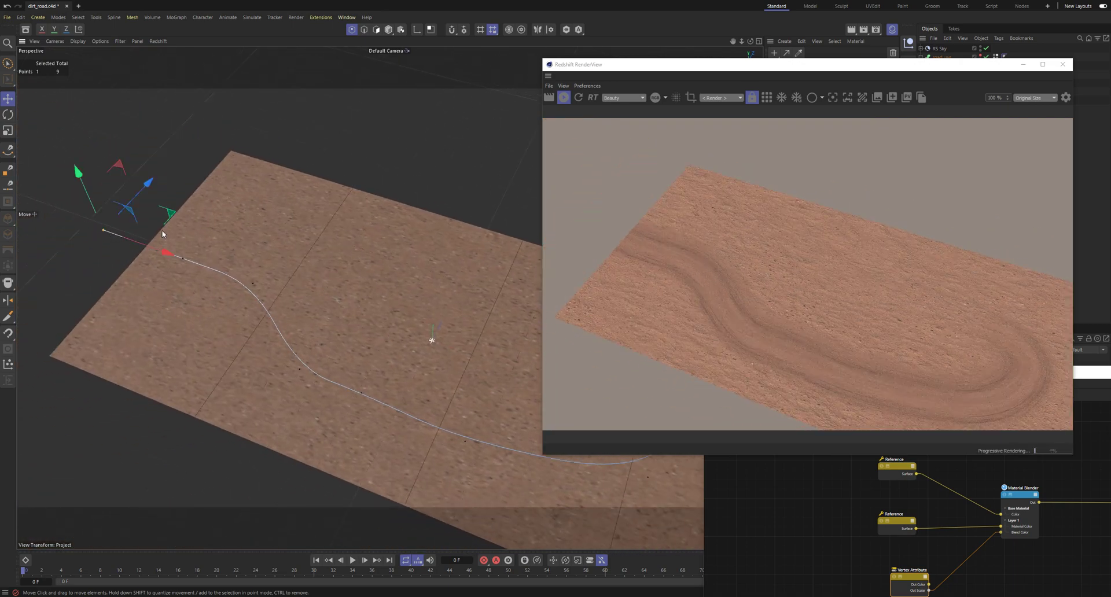
drag(166, 215, 420, 213)
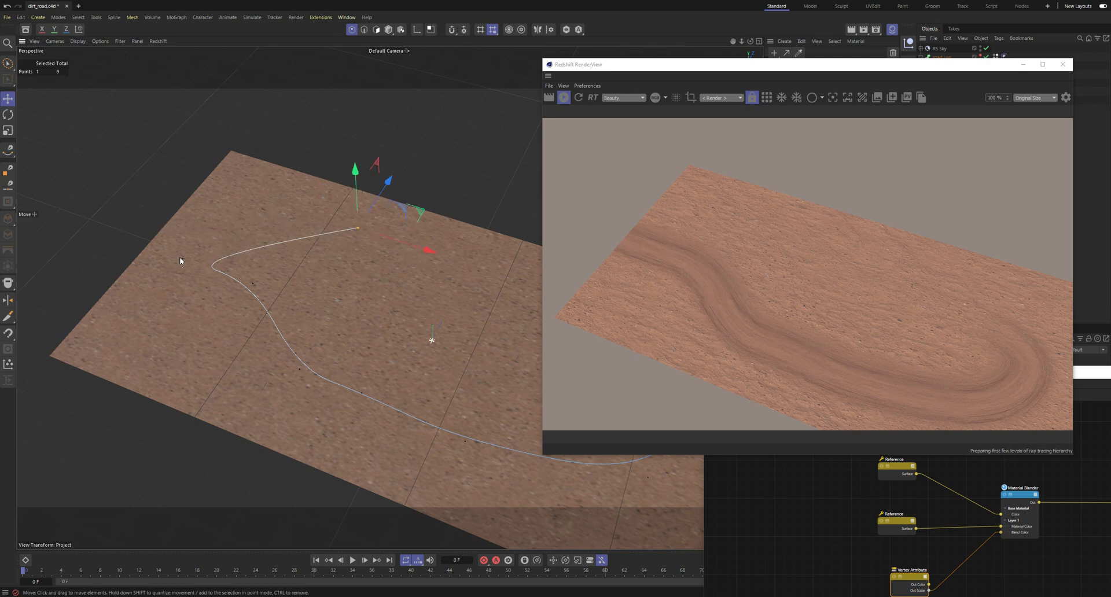
Round the near bend by repositioning the two points after the start, and bring the start point toward the road's end.
click(183, 259)
drag(247, 242, 308, 223)
click(252, 282)
drag(313, 268, 281, 298)
alt+middle_drag(425, 277, 307, 259)
click(252, 224)
drag(315, 210, 464, 317)
click(429, 312)
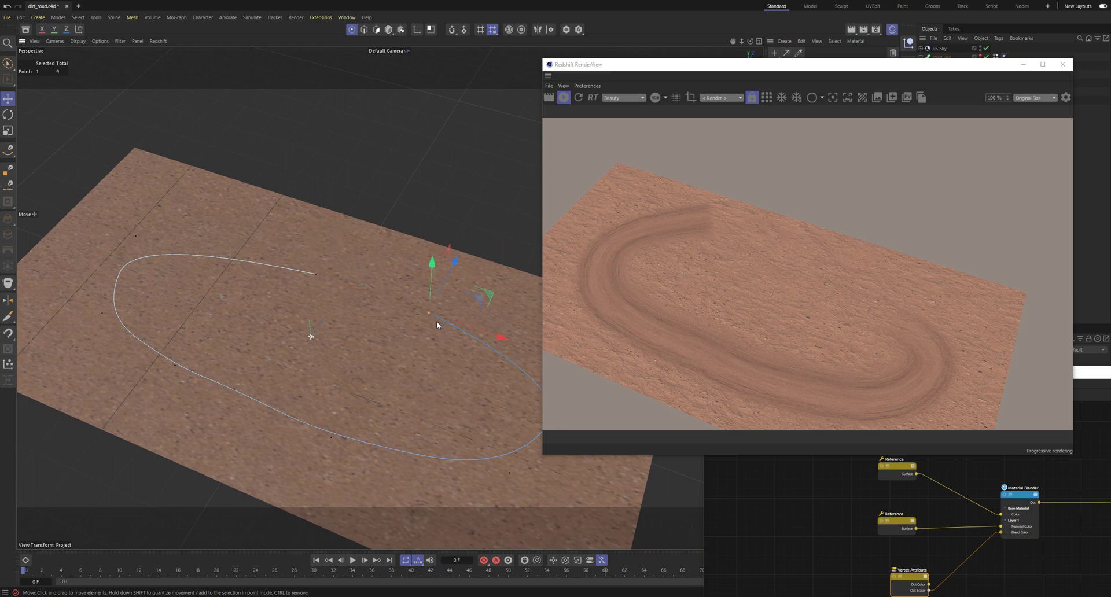
Flatten all road_path points vertically again and shift them to the Plane's level.
key(ctrl+a)
key(t)
mouse_move(308, 301)
mouse_down()
mouse_move(313, 340)
mouse_move(309, 313)
mouse_up()
key(e)
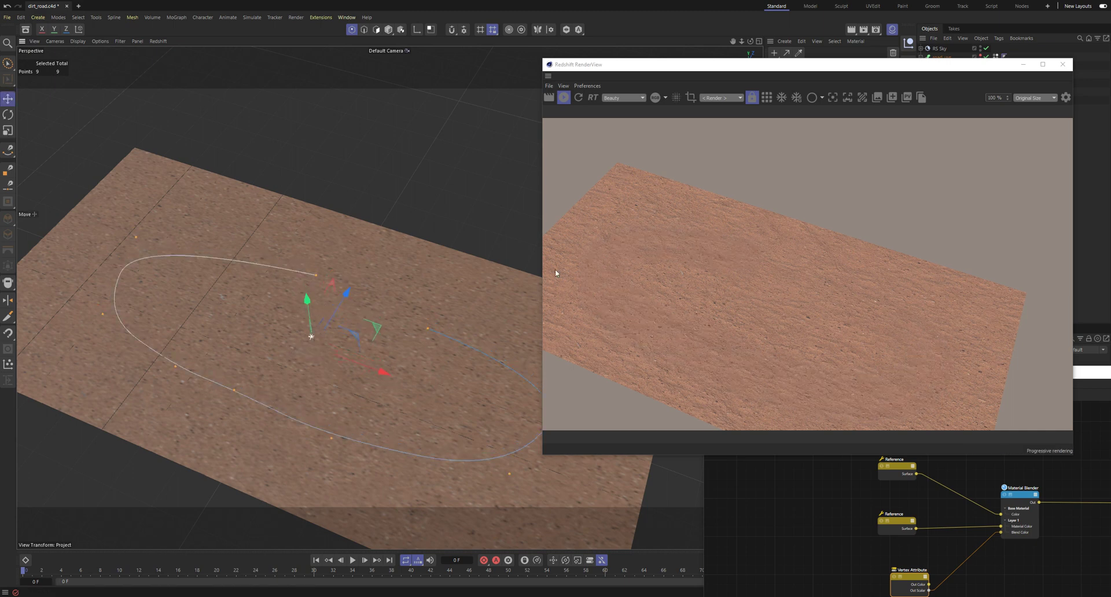
Enable Close Spline for road_path, moving the RenderView out of the way and back beside the viewport.
drag(824, 70, 597, 60)
drag(1034, 380, 769, 392)
click(950, 391)
click(976, 391)
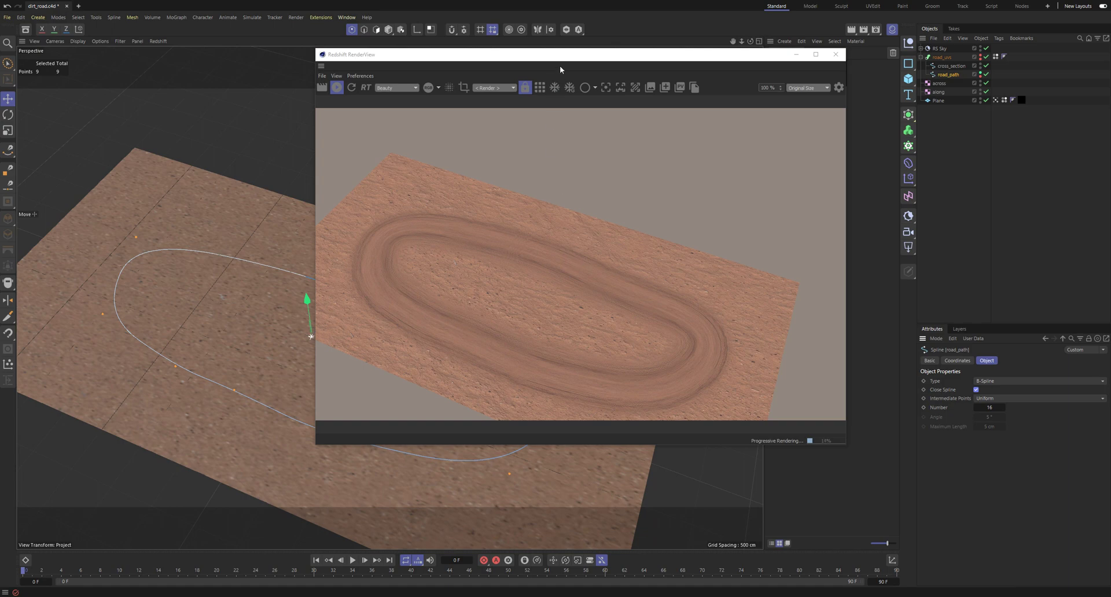
drag(561, 60, 777, 65)
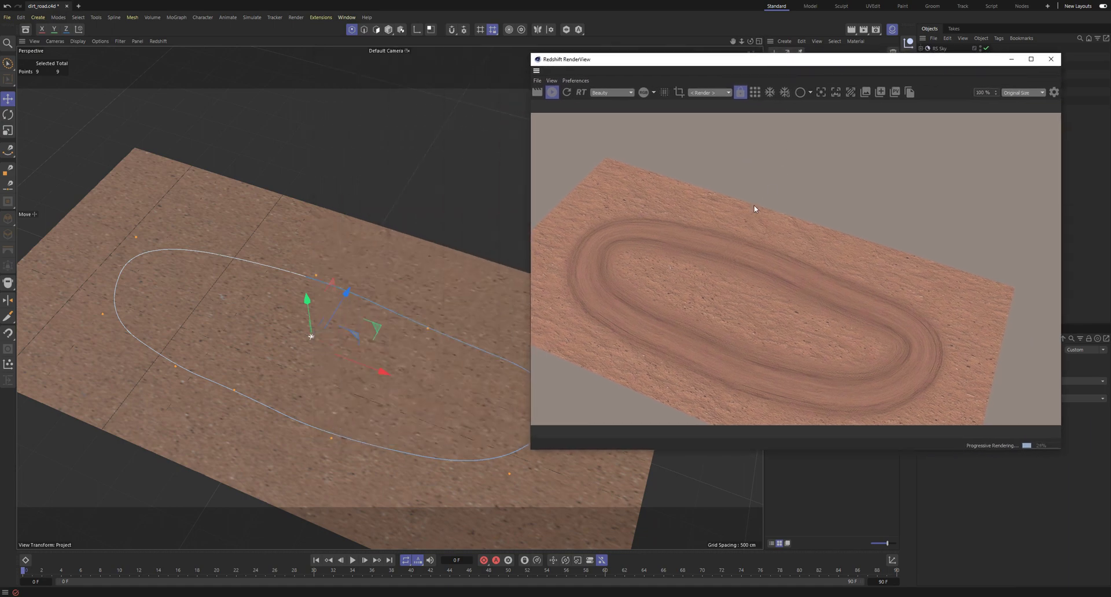
Examine the road texture up close where the closed spline's start and end meet.
scroll(306, 272, up, 10)
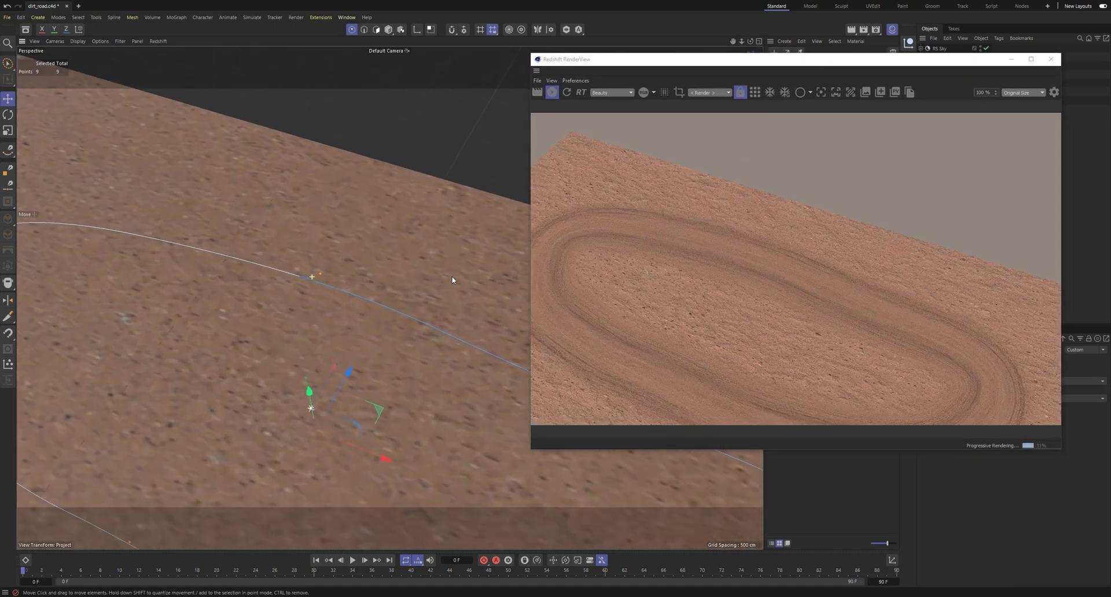
alt+drag(344, 296, 453, 309)
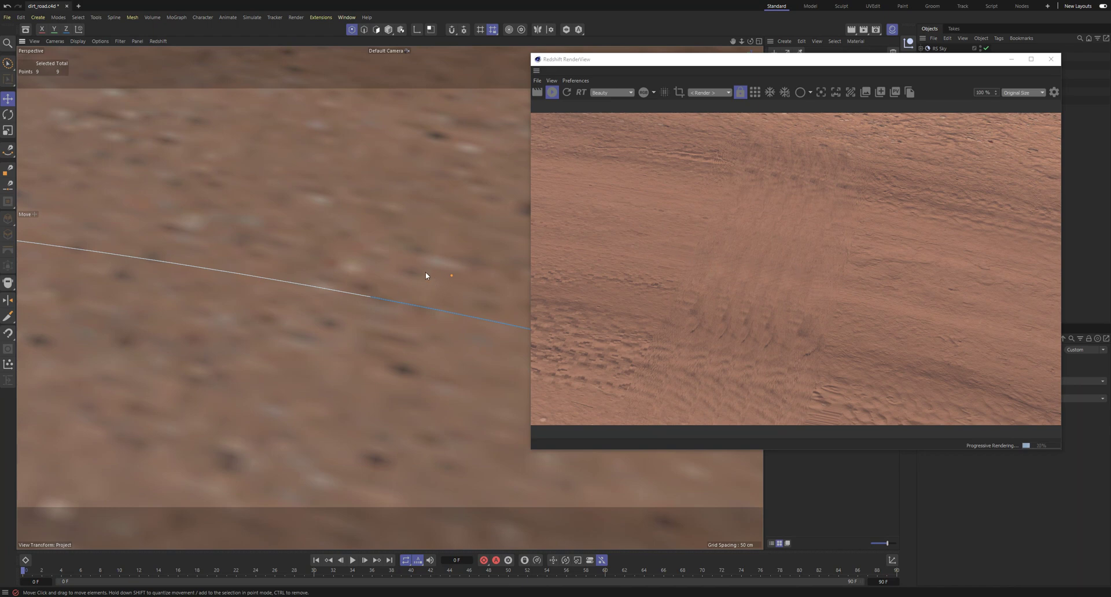
alt+middle_drag(430, 273, 359, 293)
Display the Plane's Vertex Color tag in the viewport and compare its colour seam with the rendered loop.
drag(802, 59, 816, 224)
click(1006, 99)
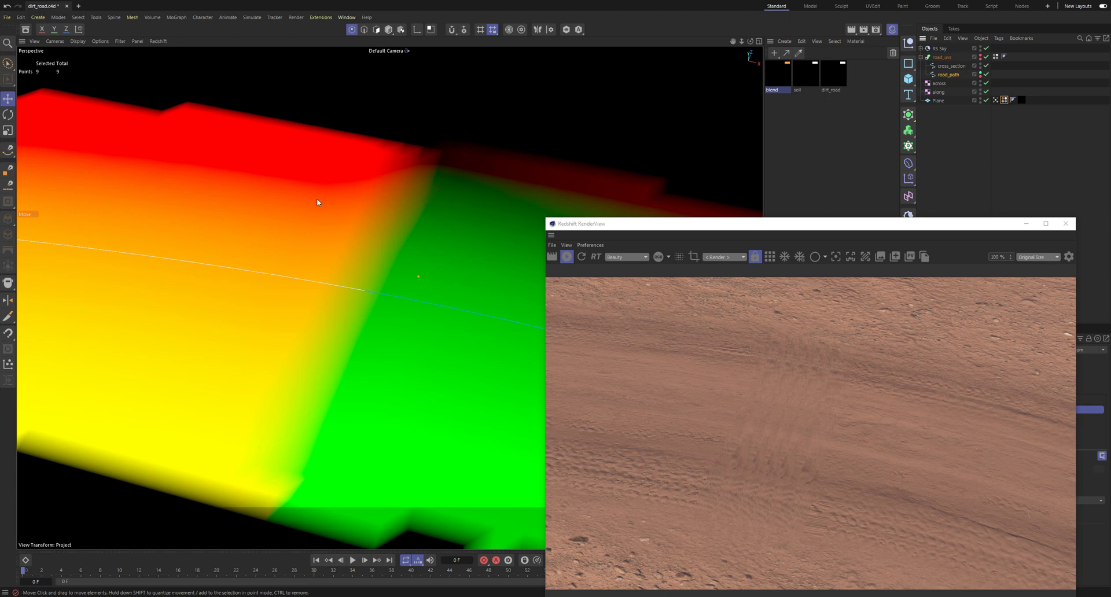
scroll(400, 251, down, 10)
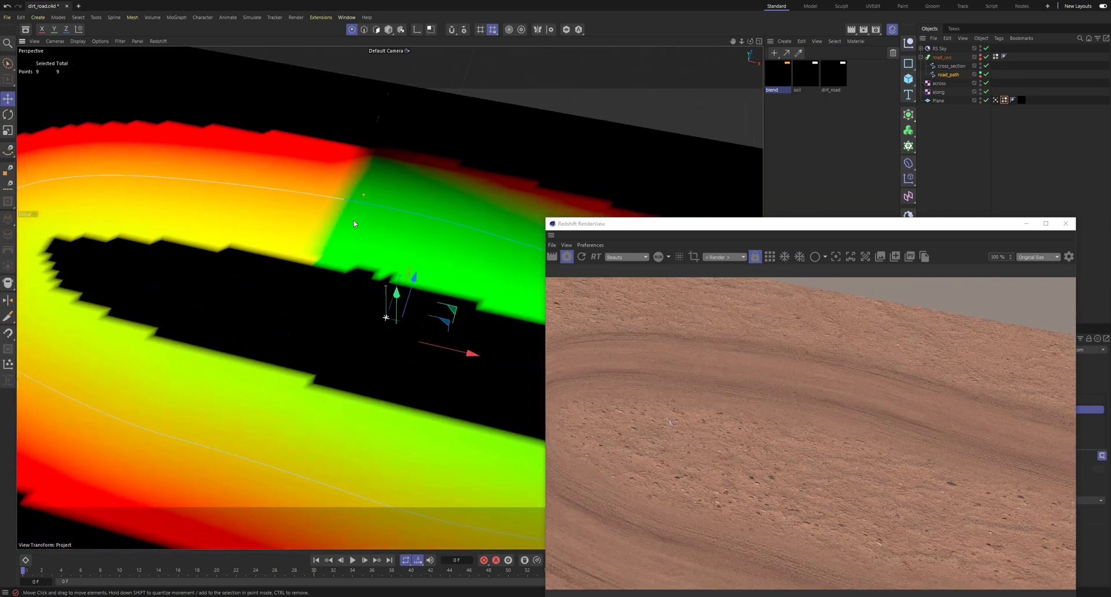
scroll(379, 262, down, 3)
scroll(391, 249, down, 4)
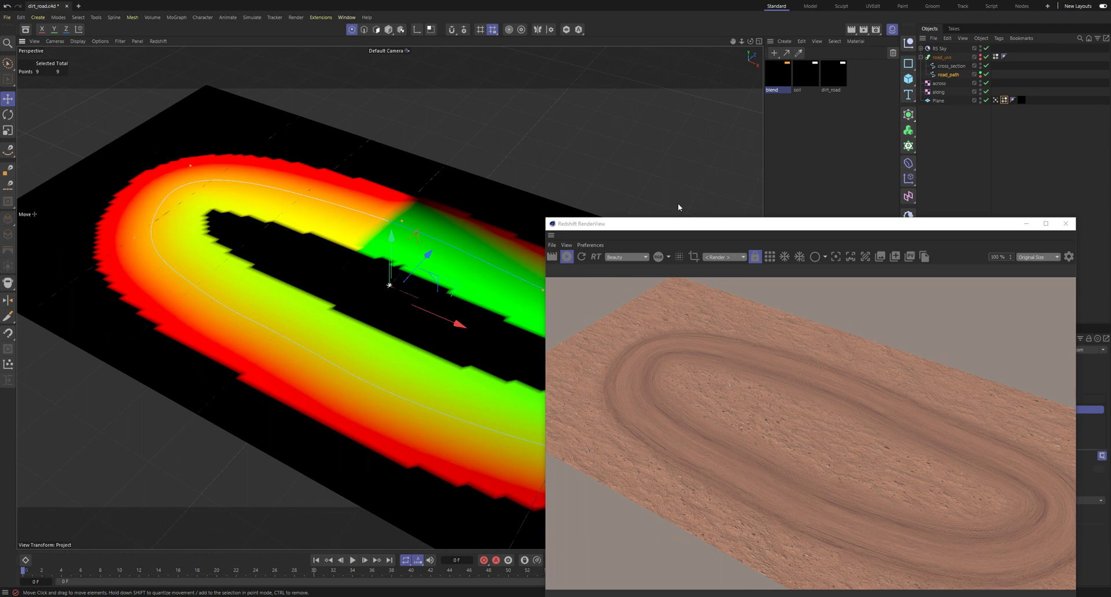
drag(926, 227, 896, 192)
Try lifting the spline point at the loop's join above the Plane to break the road there.
drag(403, 224, 405, 158)
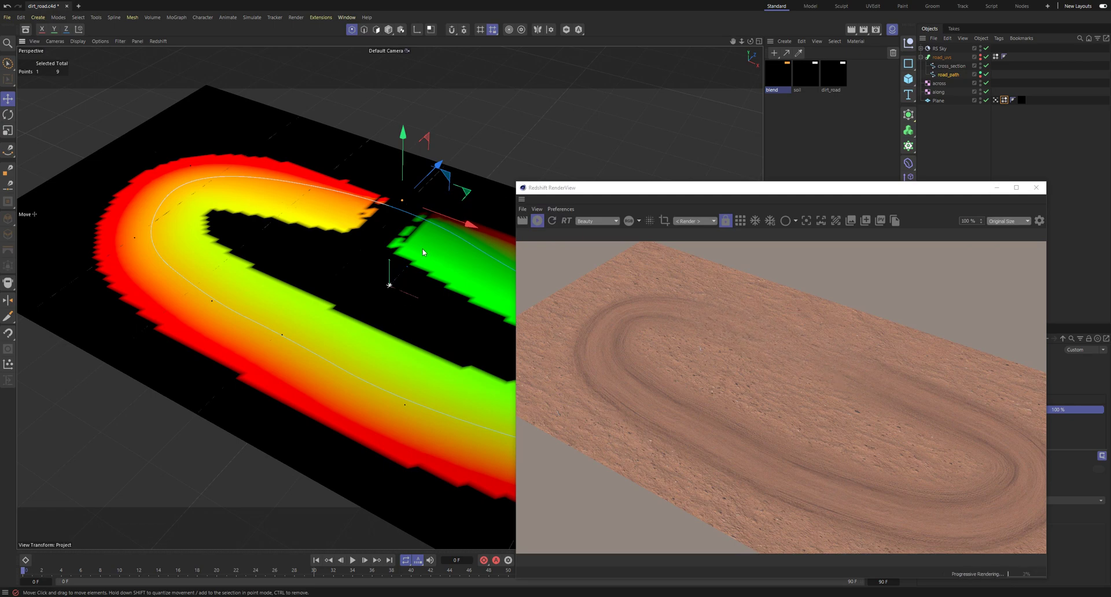
alt+drag(417, 270, 352, 282)
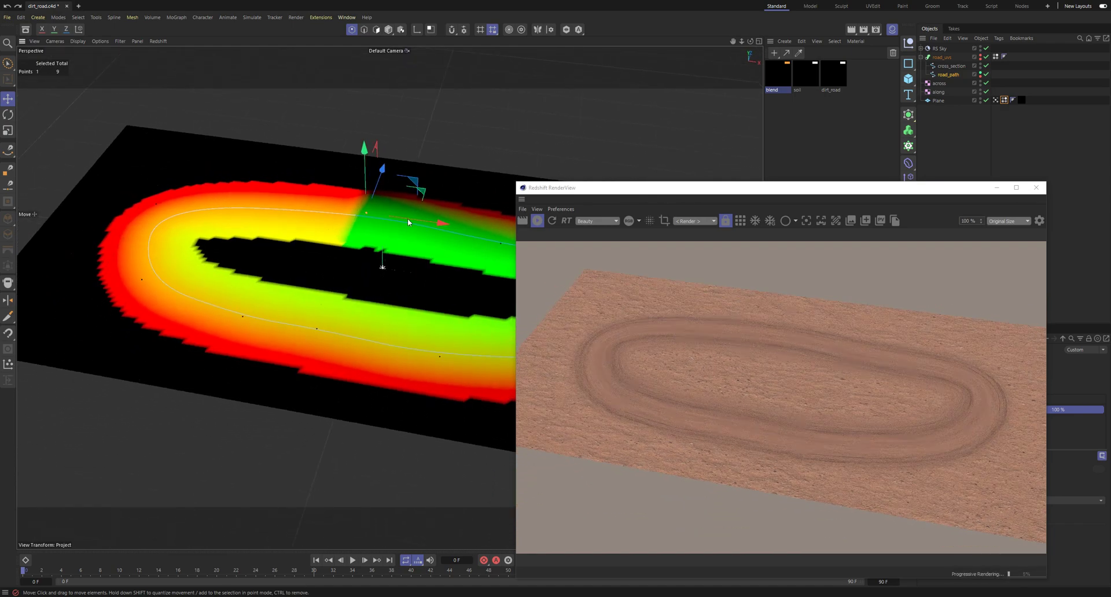
Disable Close Spline for road_path and place the RenderView back beside the viewport.
drag(923, 188, 729, 164)
click(976, 390)
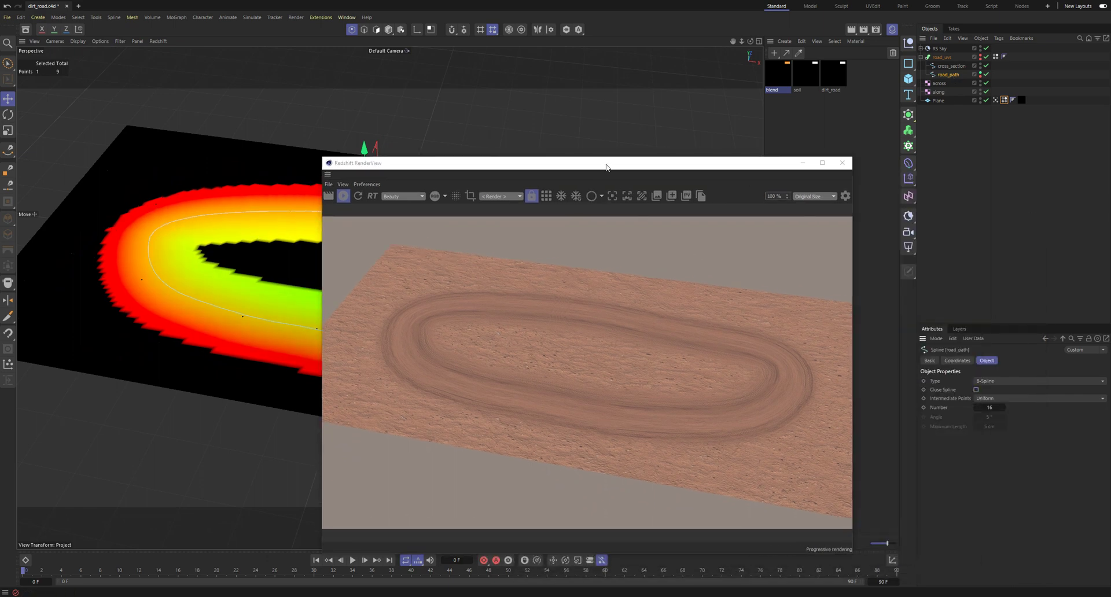
drag(606, 168, 861, 168)
Move the open spline's end point beside its start point so the two road ends overlap.
alt+drag(399, 196, 426, 199)
drag(510, 147, 494, 185)
drag(411, 160, 411, 161)
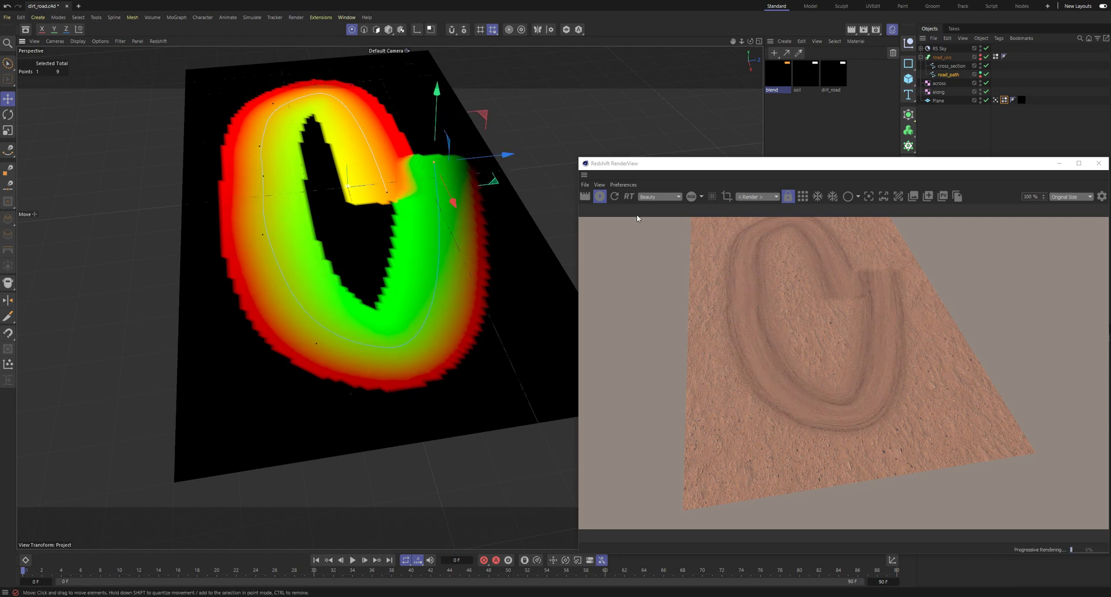
Try sliding the end point across the start section to inspect how the overlapping road ends blend.
scroll(442, 215, up, 8)
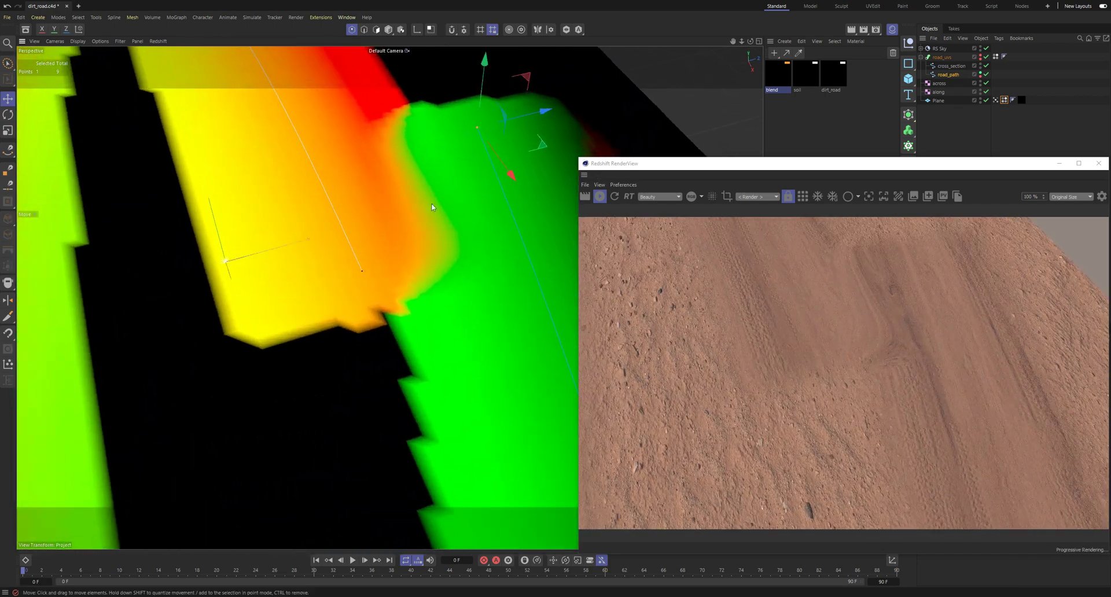
alt+middle_drag(443, 215, 415, 248)
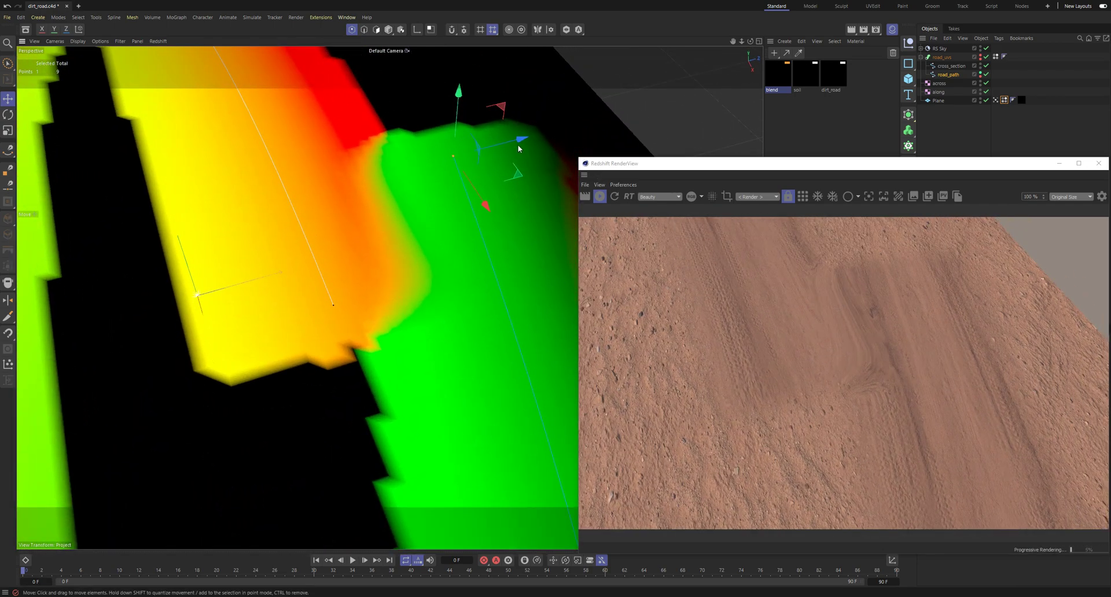
drag(519, 149, 359, 142)
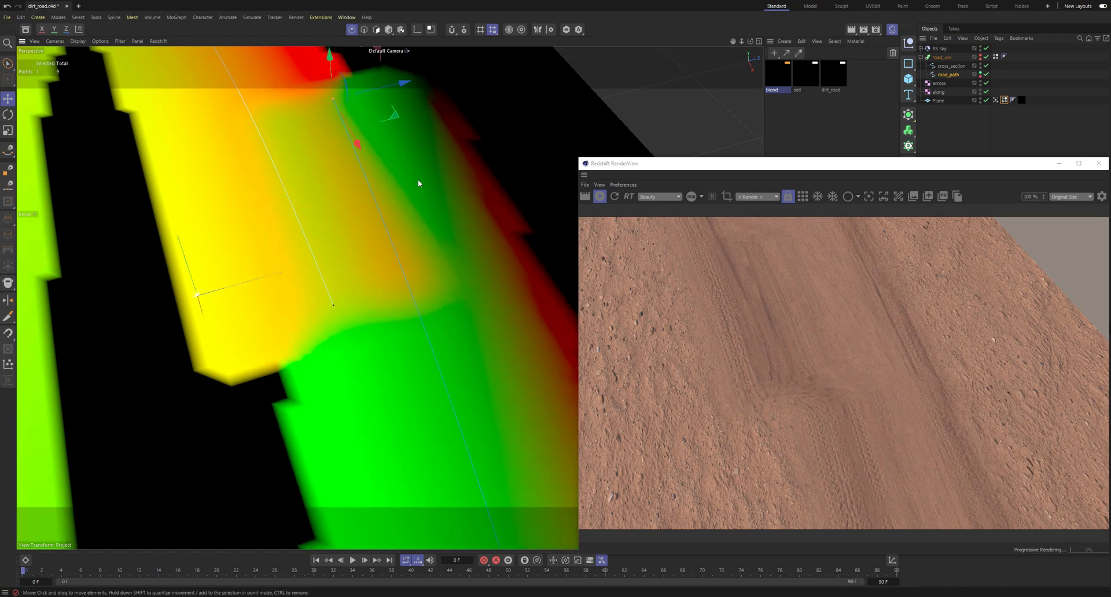
Move the spline's end point away from the start to separate the road ends, and select a point on the start-side bend.
scroll(425, 158, down, 4)
alt+middle_drag(434, 144, 321, 203)
scroll(353, 165, down, 5)
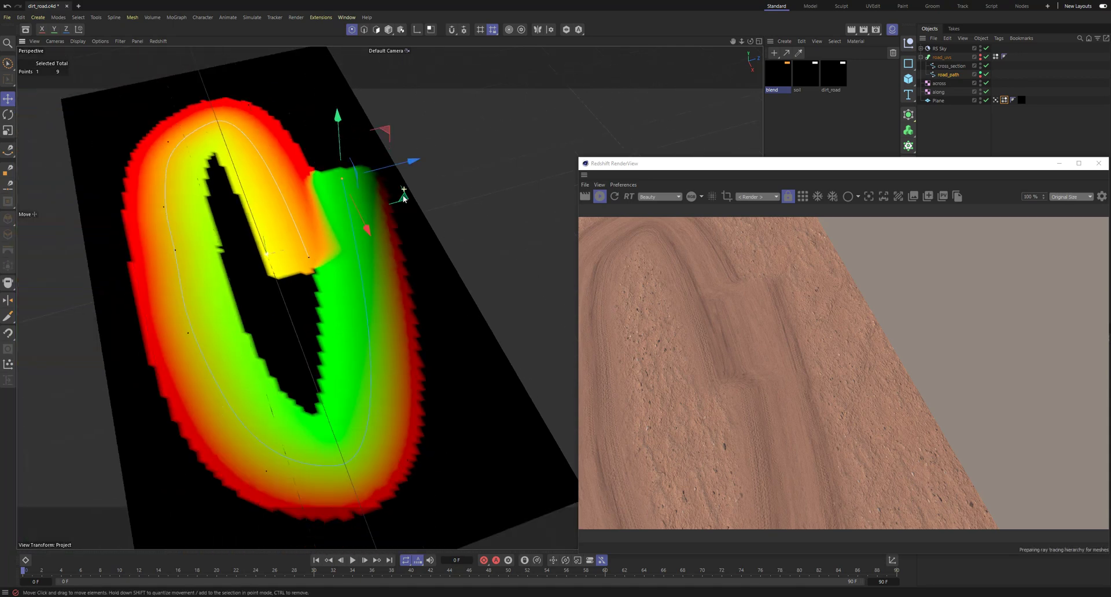
drag(403, 197, 403, 289)
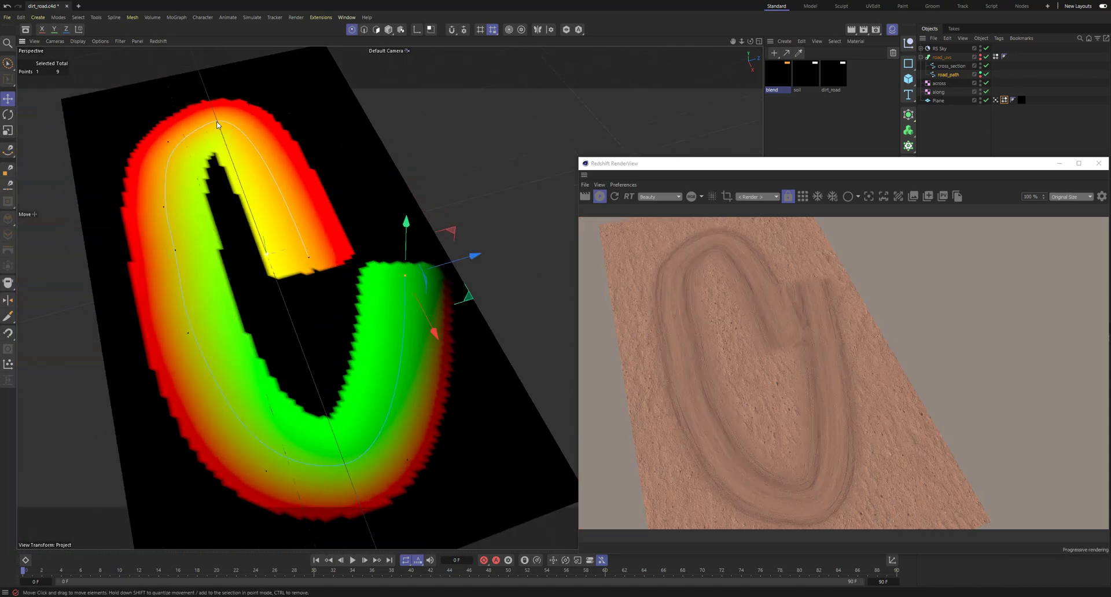
click(168, 142)
drag(168, 141, 369, 258)
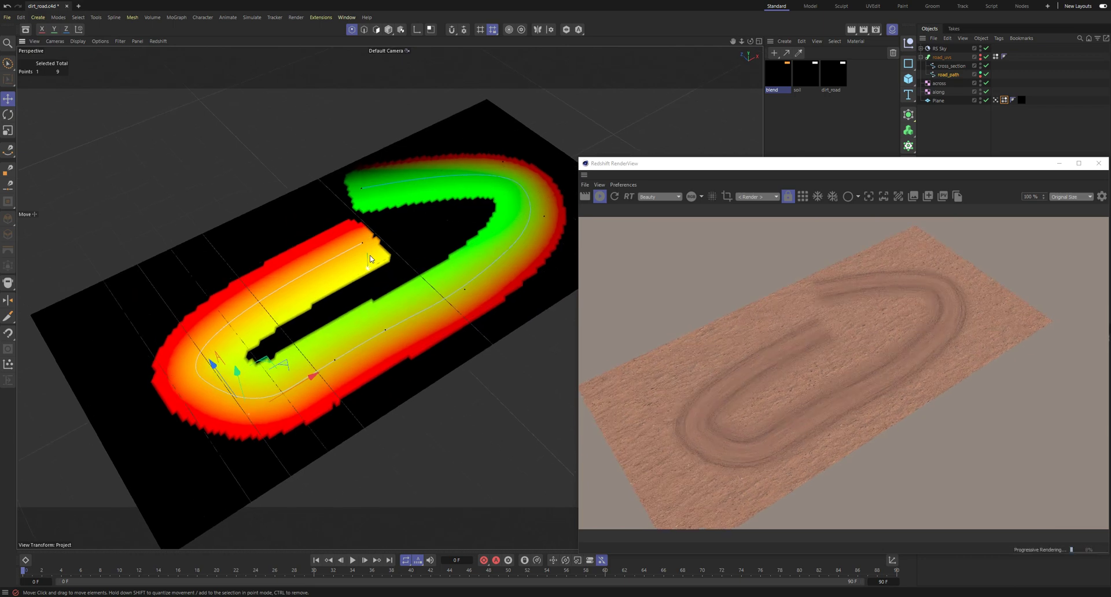